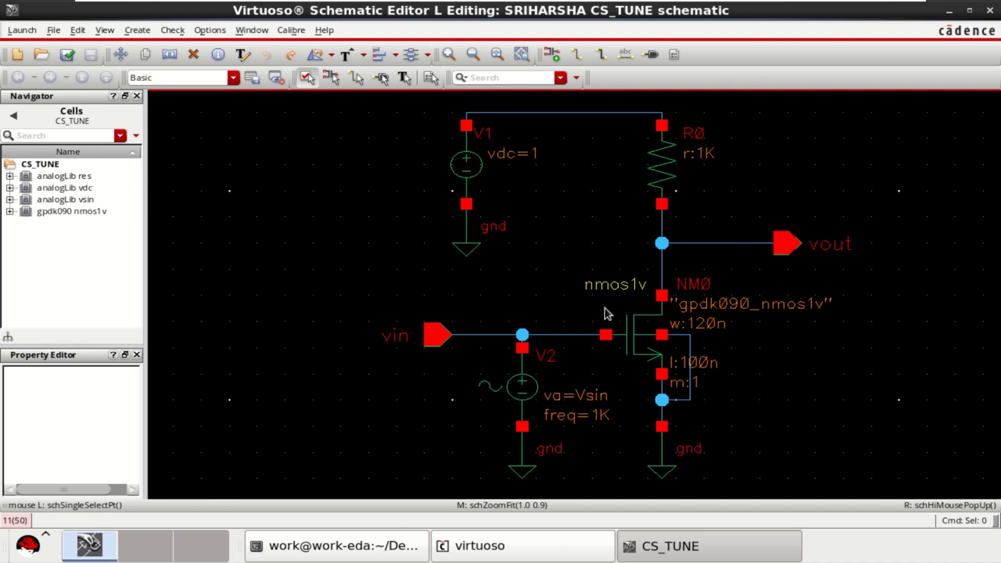
# - Inspect NM0, R0 and V1 in the Property Editor, ending with sine source V2 selected
pyautogui.click(632, 333)
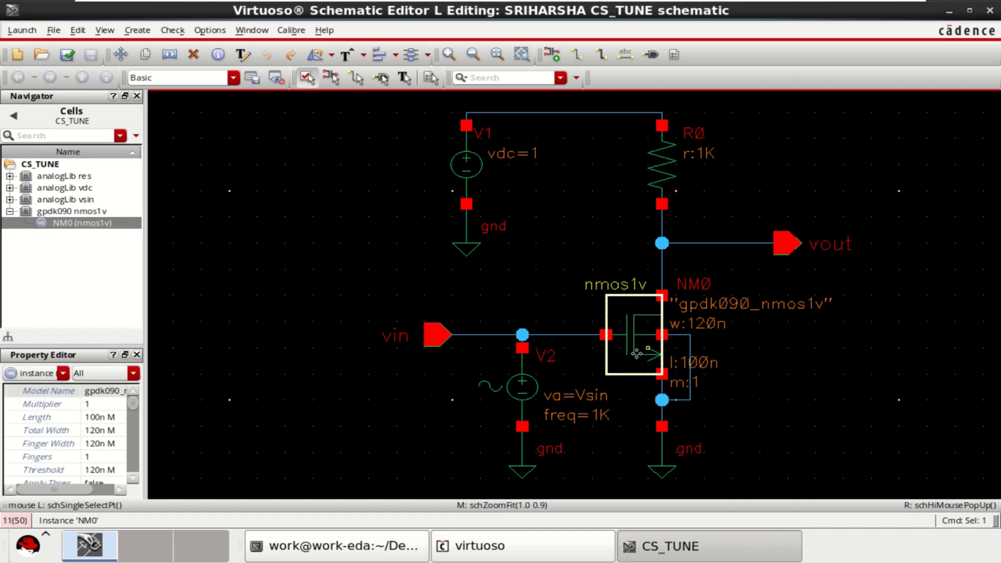
pyautogui.click(773, 334)
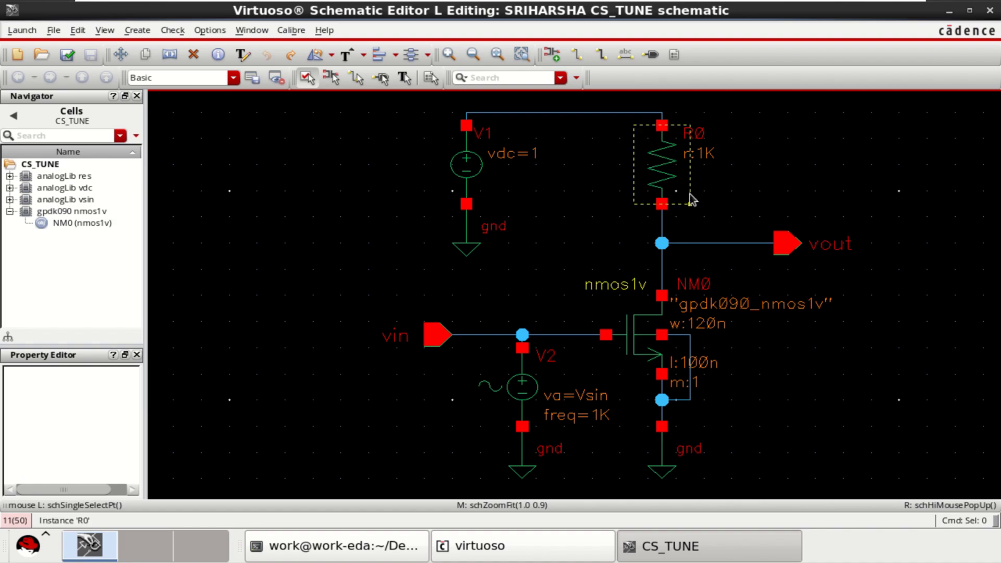
pyautogui.click(658, 175)
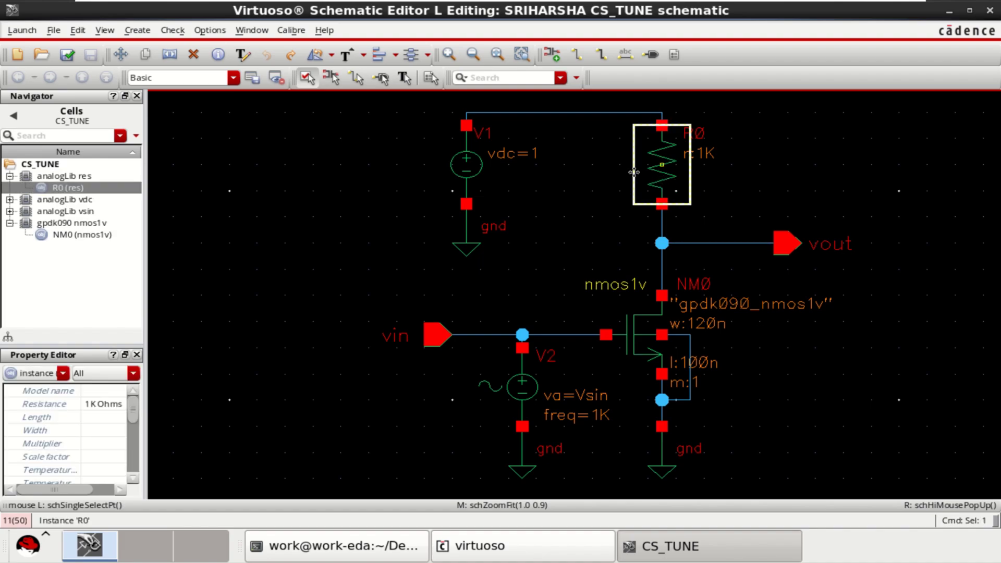
pyautogui.click(481, 167)
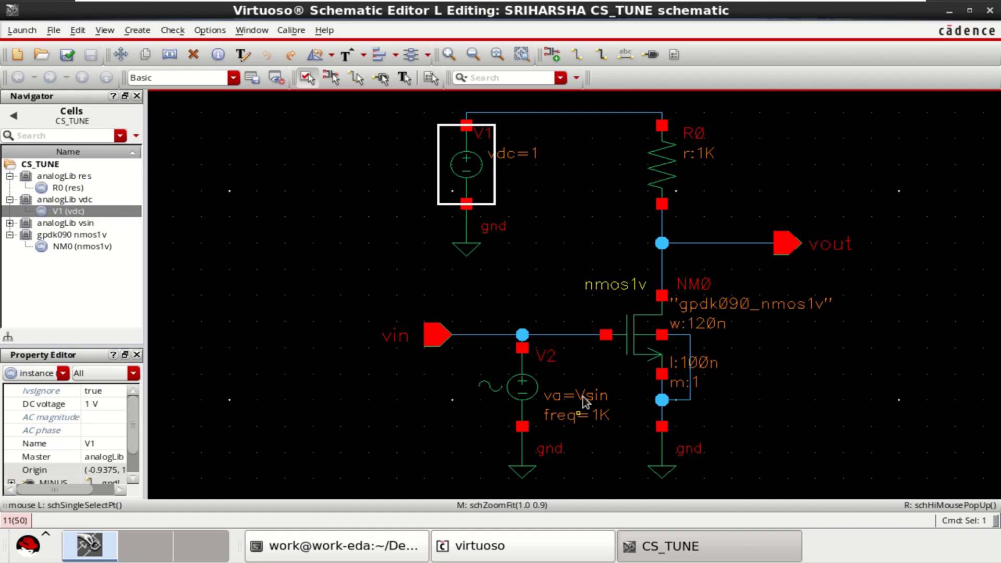
pyautogui.click(520, 392)
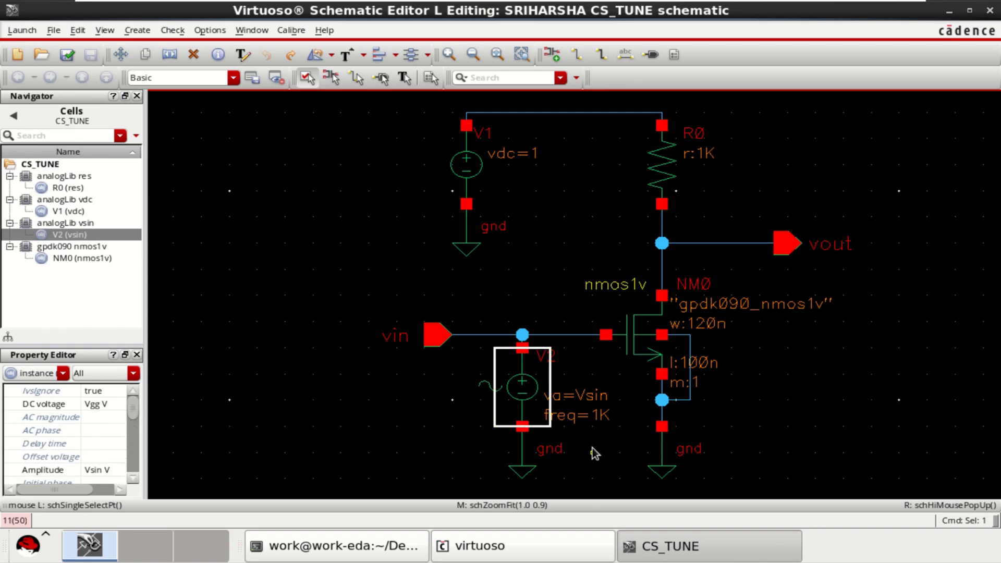
# - Review V2's DC voltage Vgg and amplitude Vsin in its full property sheet, then close it unchanged
pyautogui.press('q')
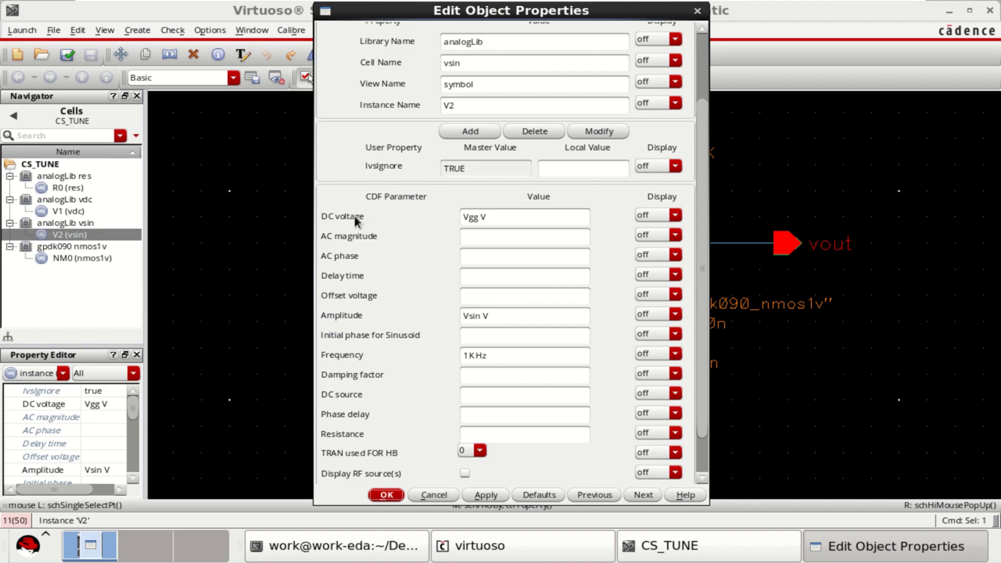
pyautogui.doubleClick(475, 216)
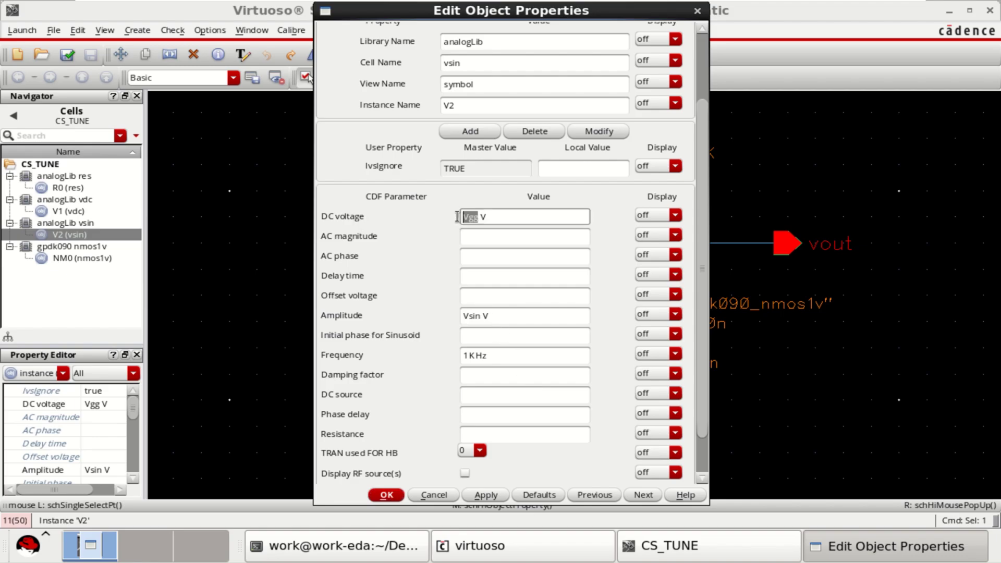
pyautogui.click(480, 218)
pyautogui.moveTo(479, 315); pyautogui.dragTo(460, 316)
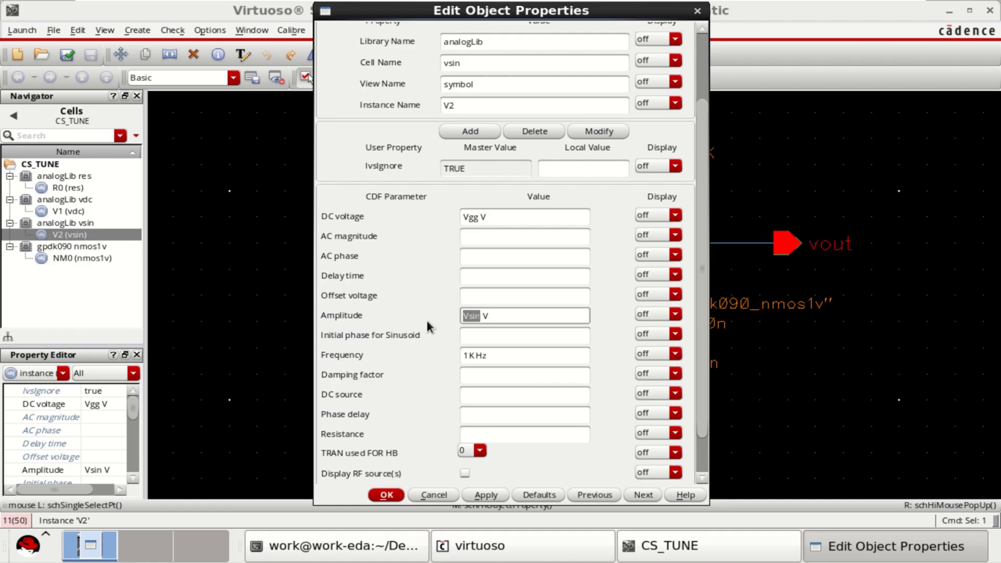
pyautogui.click(506, 317)
pyautogui.click(387, 496)
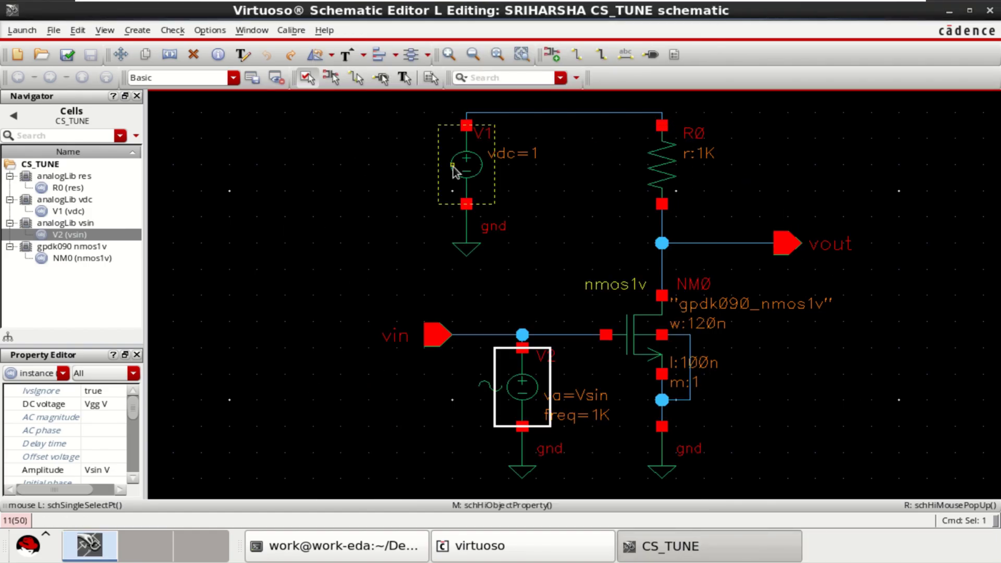
# - Check and save CS_TUNE, then create and open a new maestro view in ADE Assembler
pyautogui.click(68, 56)
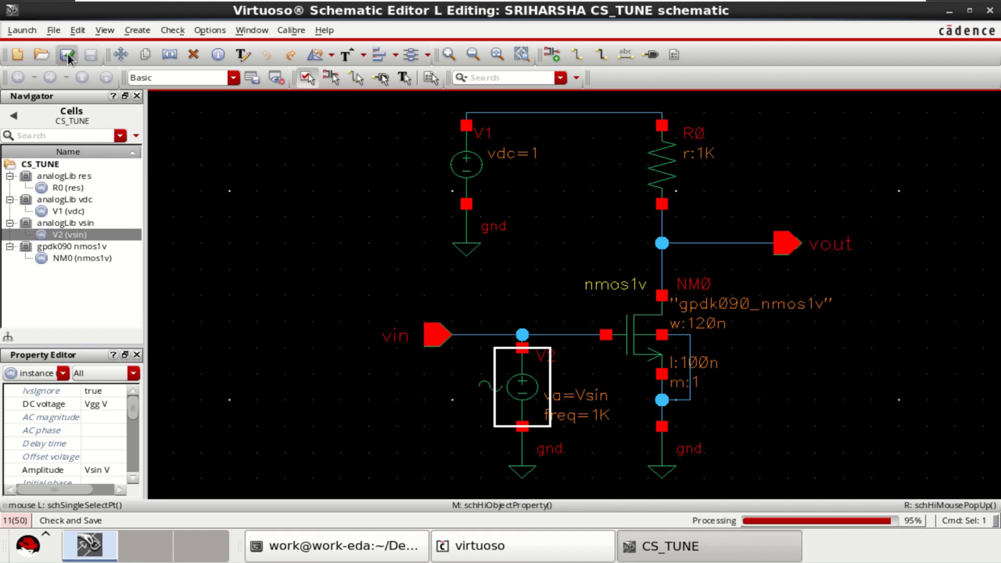
pyautogui.click(23, 31)
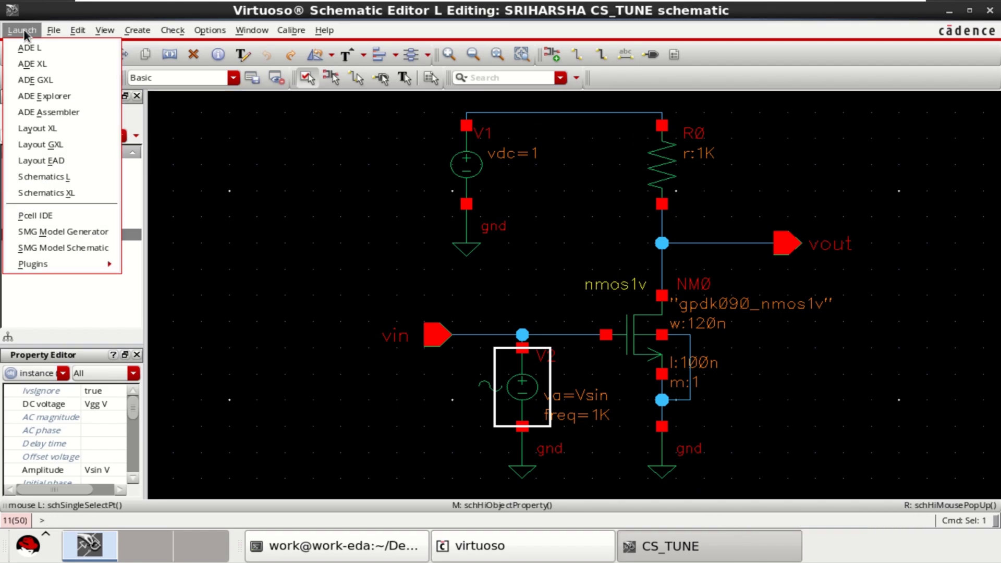
pyautogui.click(62, 113)
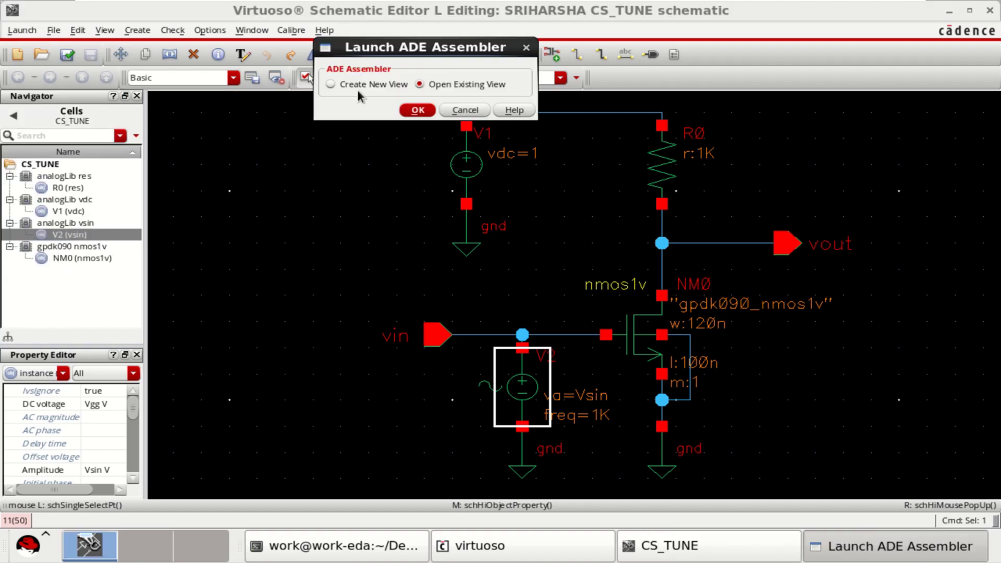
pyautogui.moveTo(389, 52); pyautogui.dragTo(342, 149)
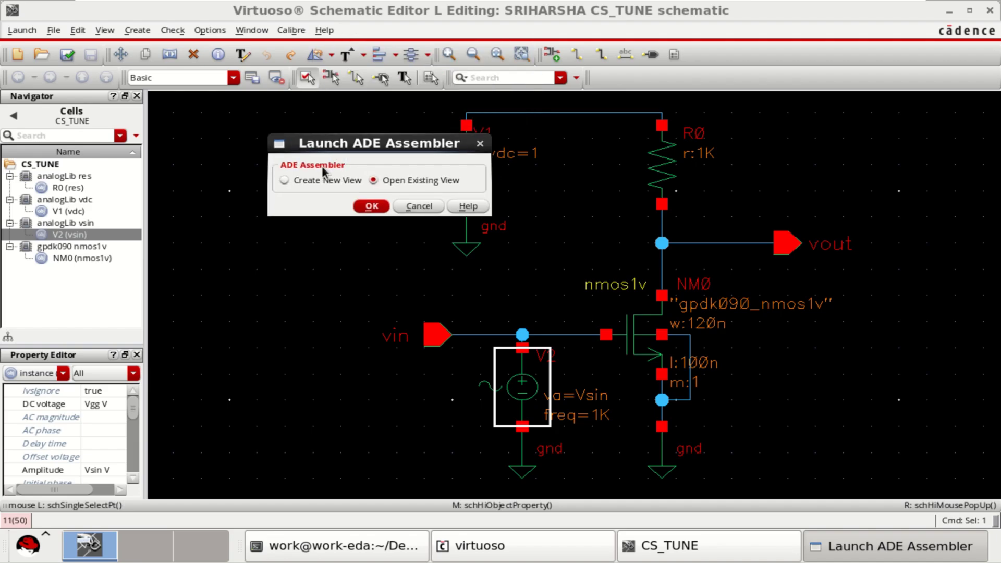
pyautogui.click(299, 182)
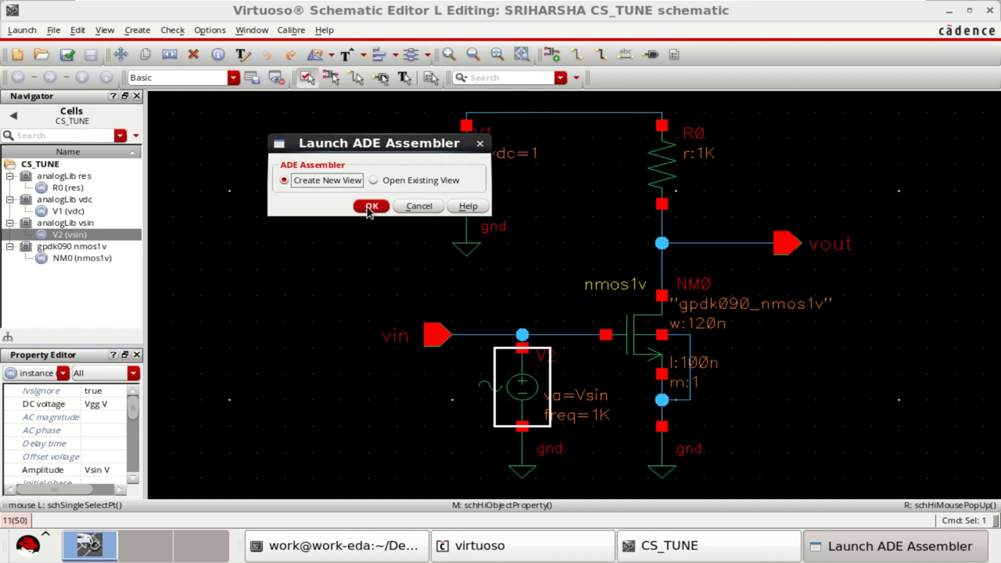
pyautogui.click(371, 207)
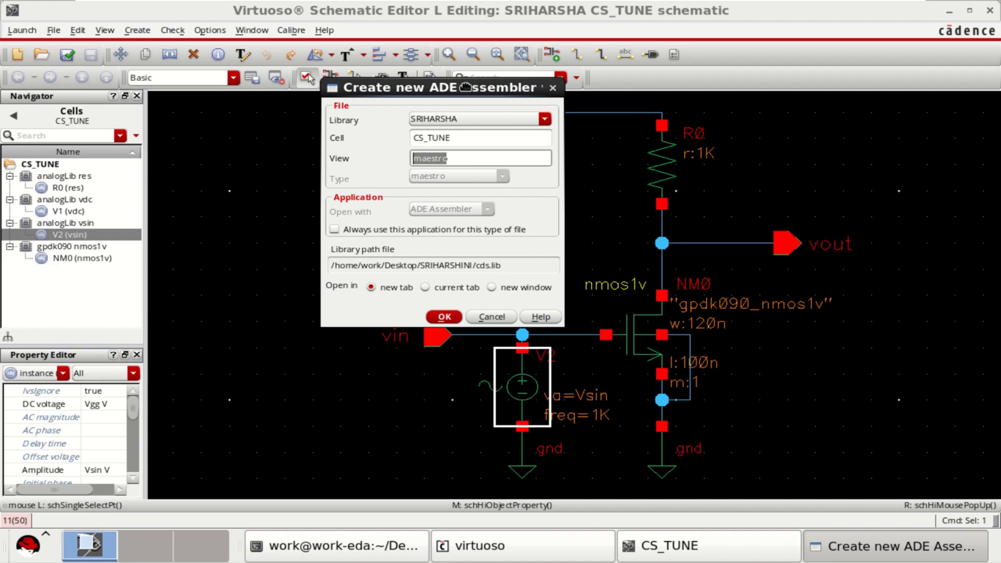
pyautogui.moveTo(465, 87); pyautogui.dragTo(448, 104)
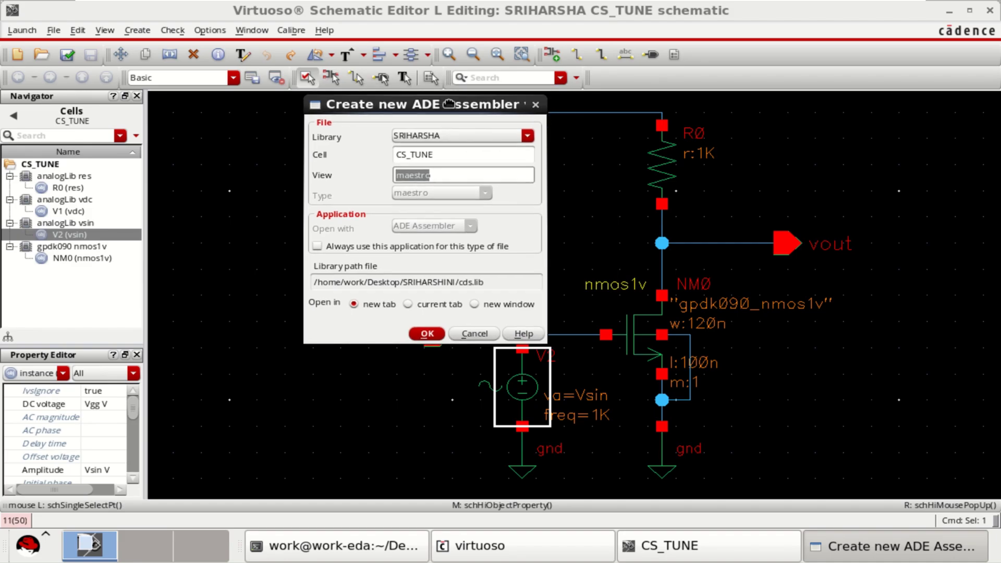
pyautogui.click(444, 153)
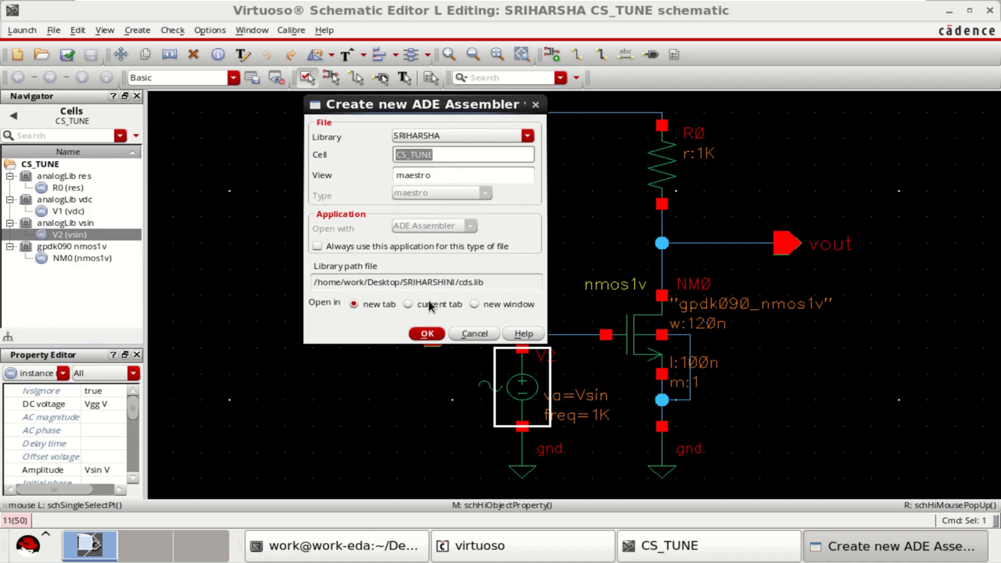
pyautogui.click(430, 334)
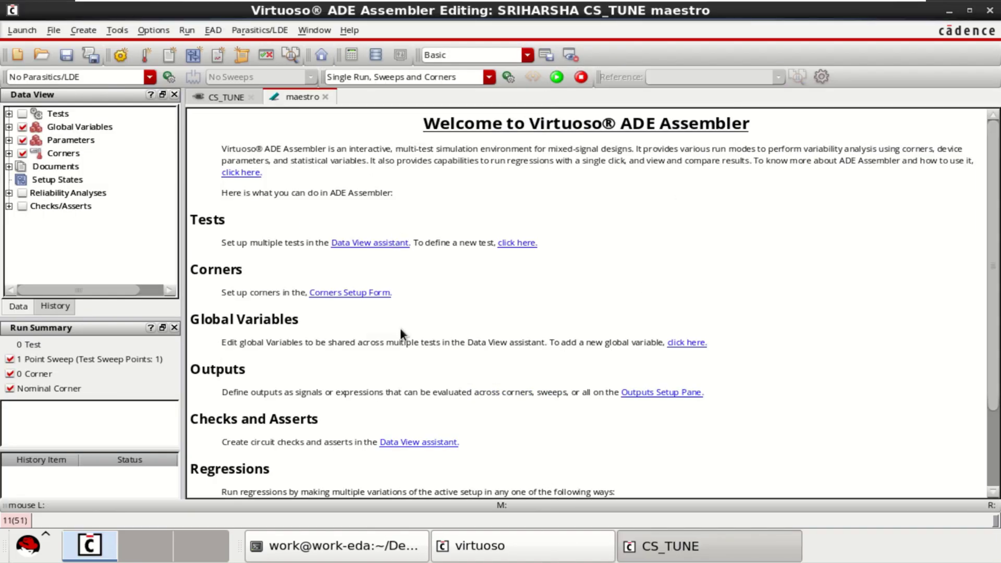
# - Add a test under Tests using the CS_TUNE schematic view
pyautogui.click(9, 113)
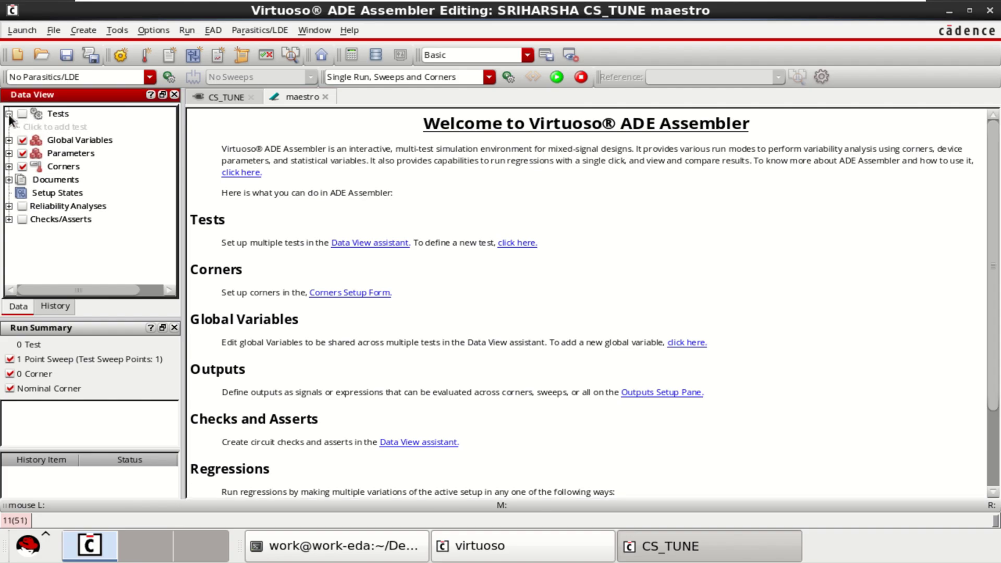
pyautogui.click(58, 127)
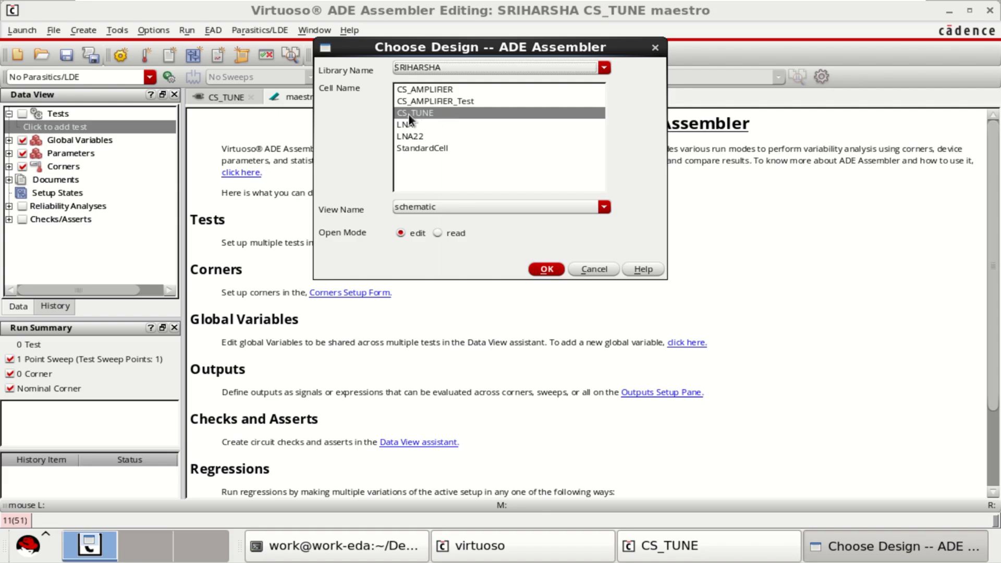
pyautogui.click(546, 269)
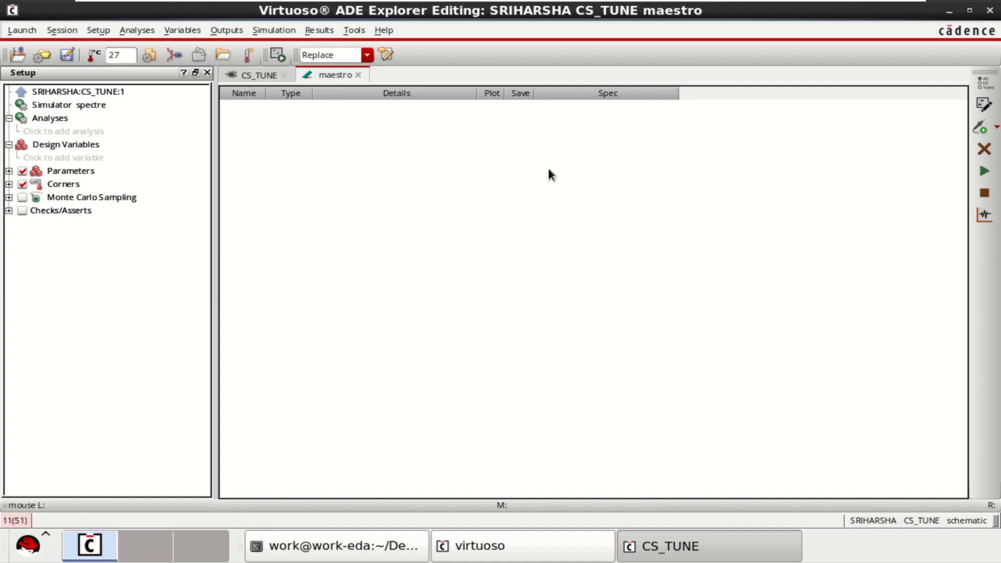
# - Add a tran analysis with stop time 2m and moderate accuracy
pyautogui.click(70, 132)
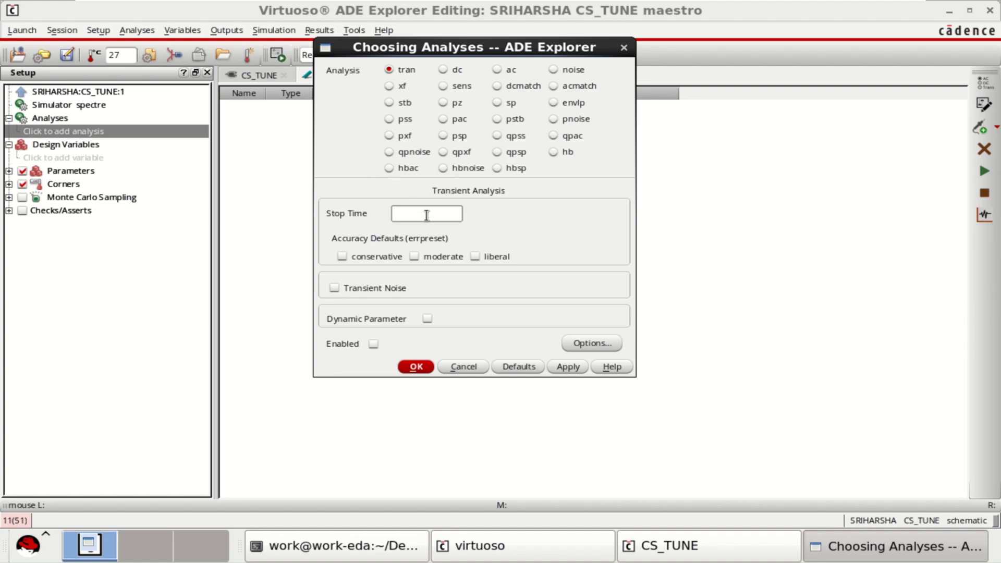
pyautogui.write('2m')
pyautogui.click(419, 258)
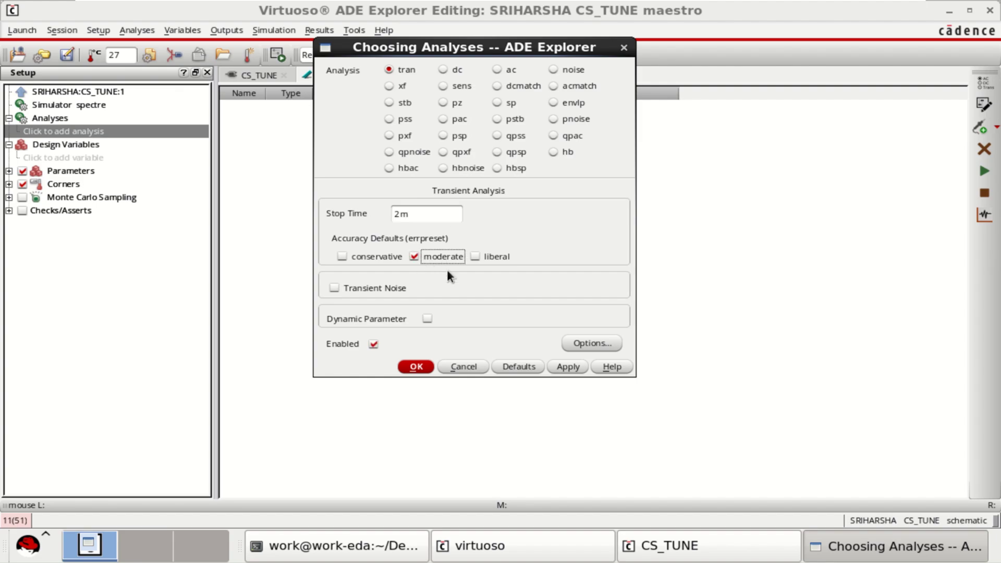
pyautogui.click(562, 366)
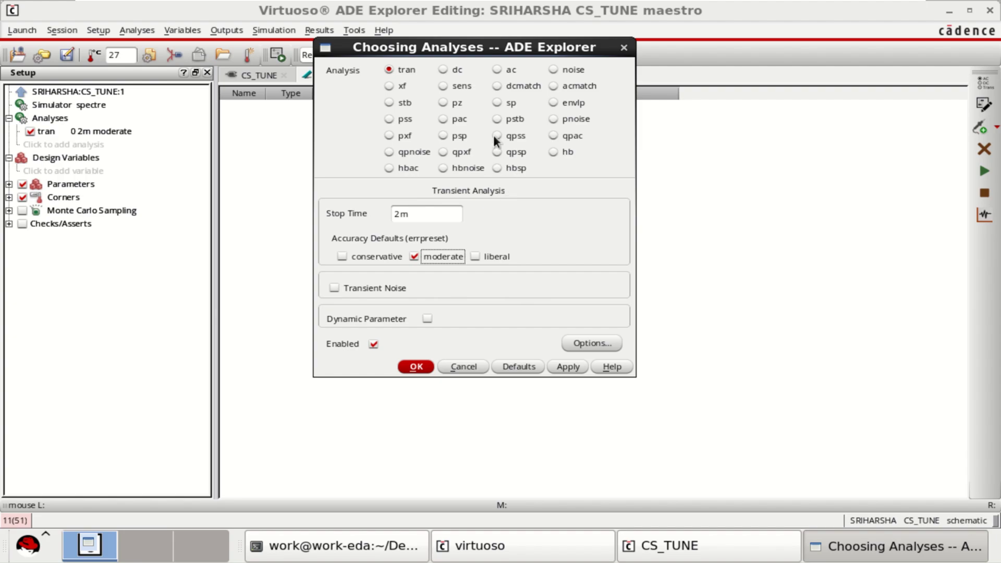
# - Attempt a DC design-variable sweep, find no variables defined, and cancel the DC setup
pyautogui.click(443, 69)
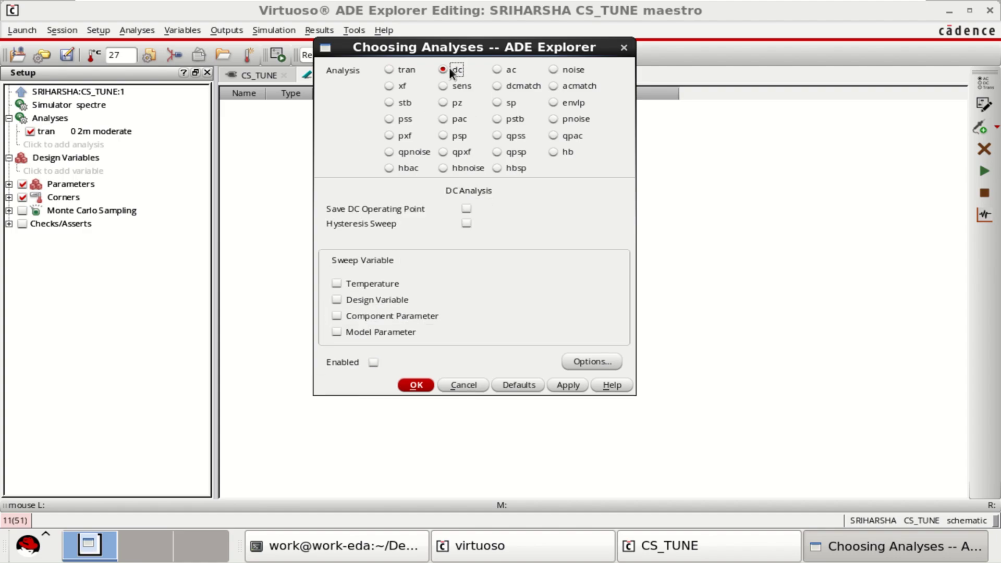
pyautogui.click(466, 208)
pyautogui.click(336, 300)
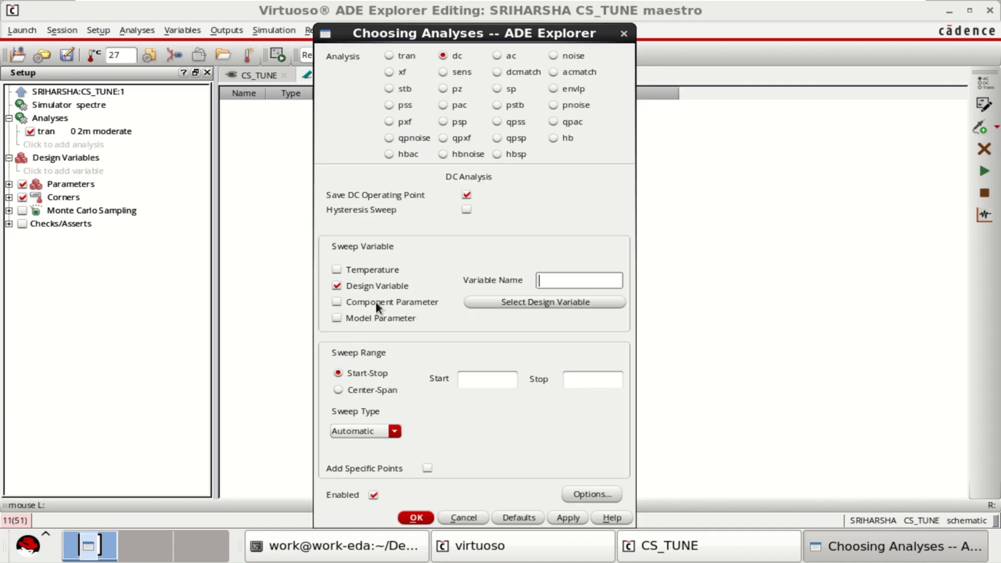
pyautogui.click(560, 302)
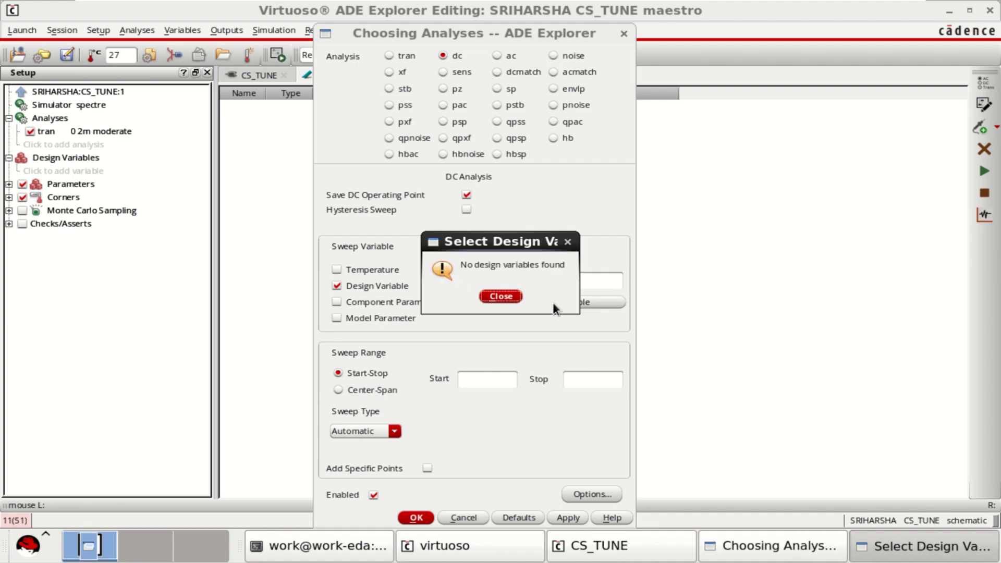
pyautogui.click(501, 296)
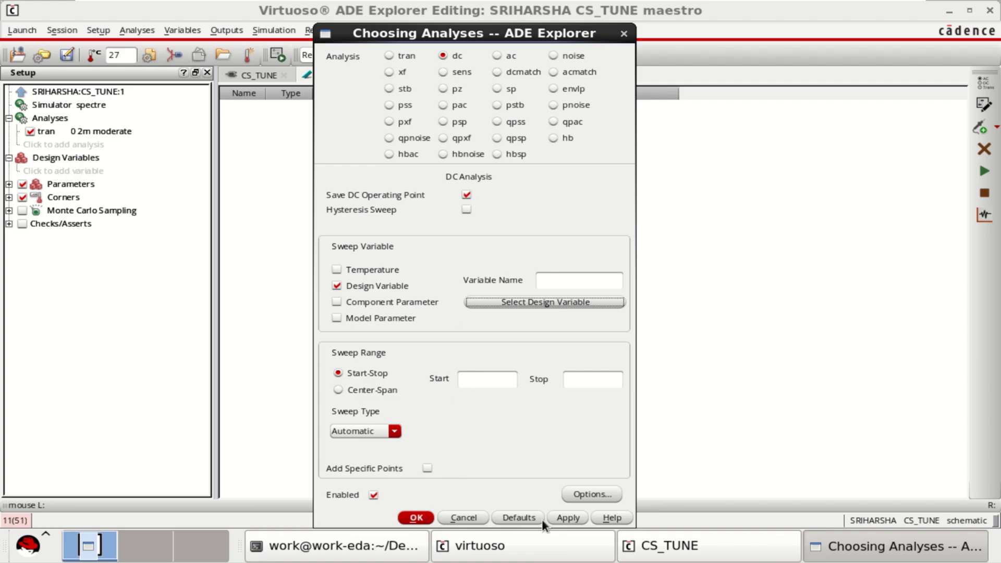
pyautogui.click(466, 518)
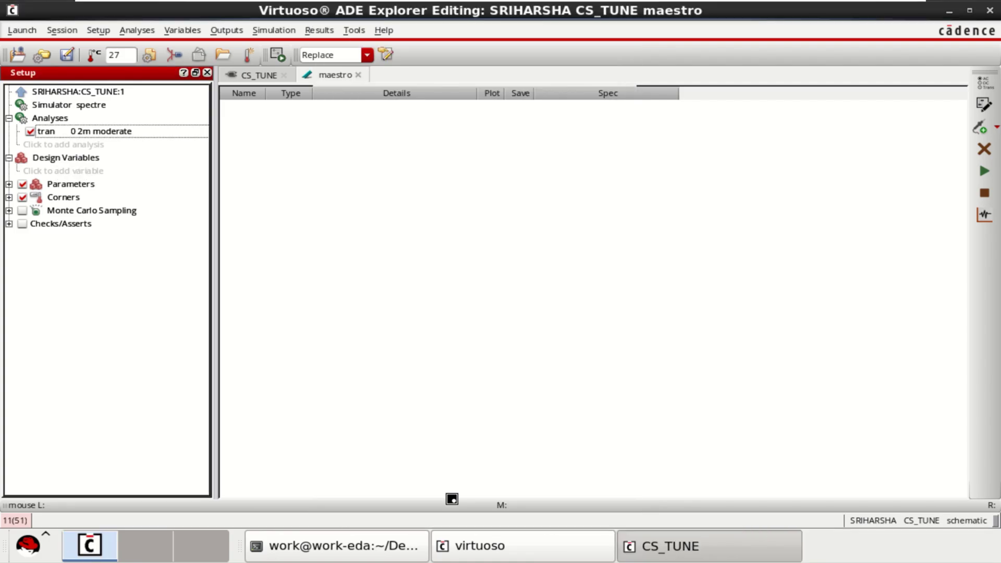
# - Import the design variables from the schematic and set Vgg to 0.5
pyautogui.click(78, 167)
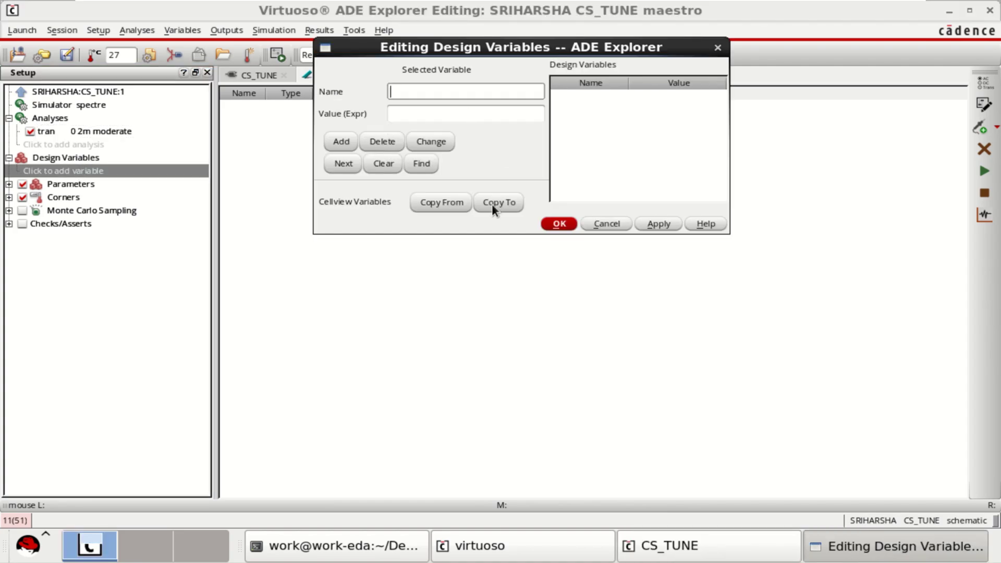
pyautogui.click(454, 201)
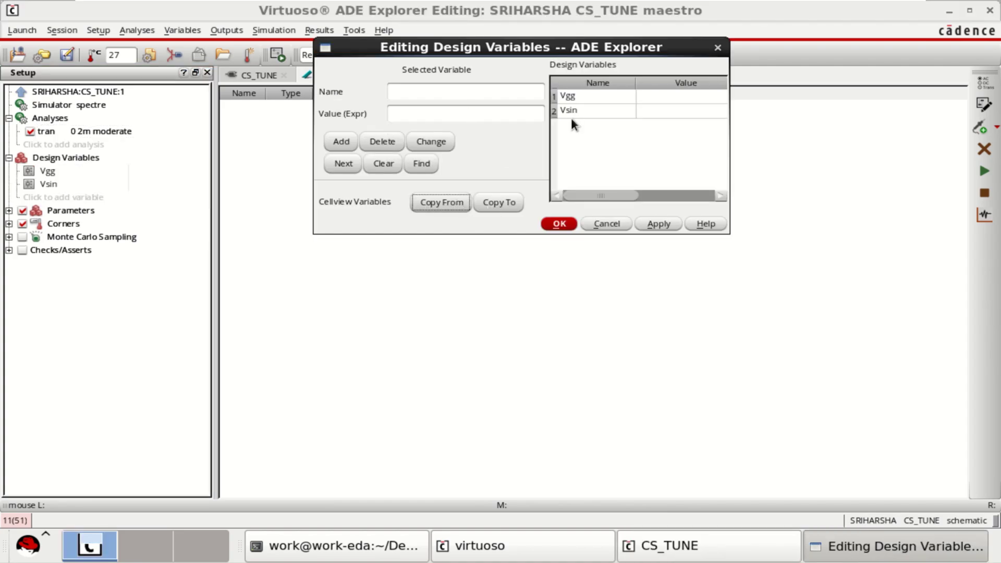
pyautogui.click(661, 97)
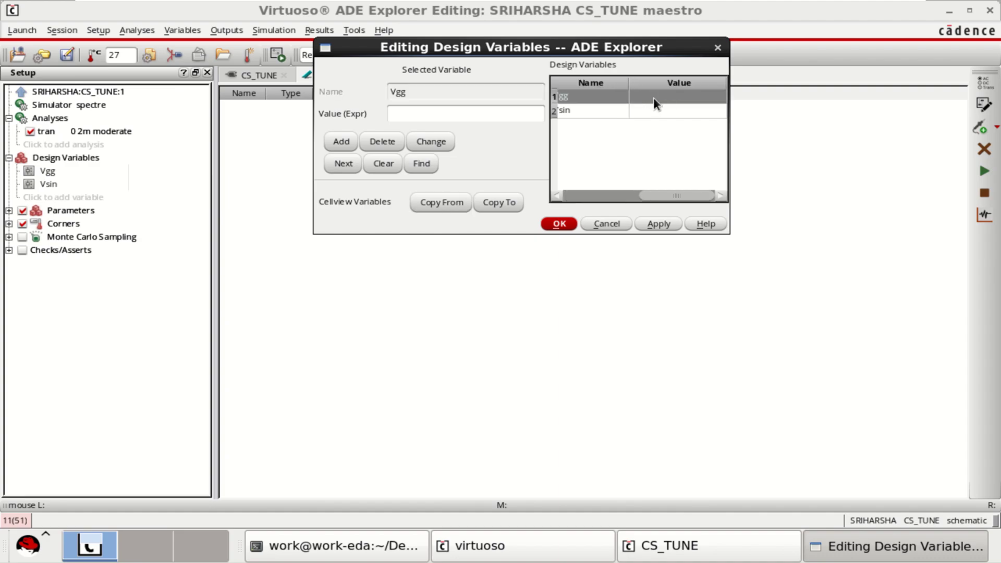
pyautogui.click(488, 115)
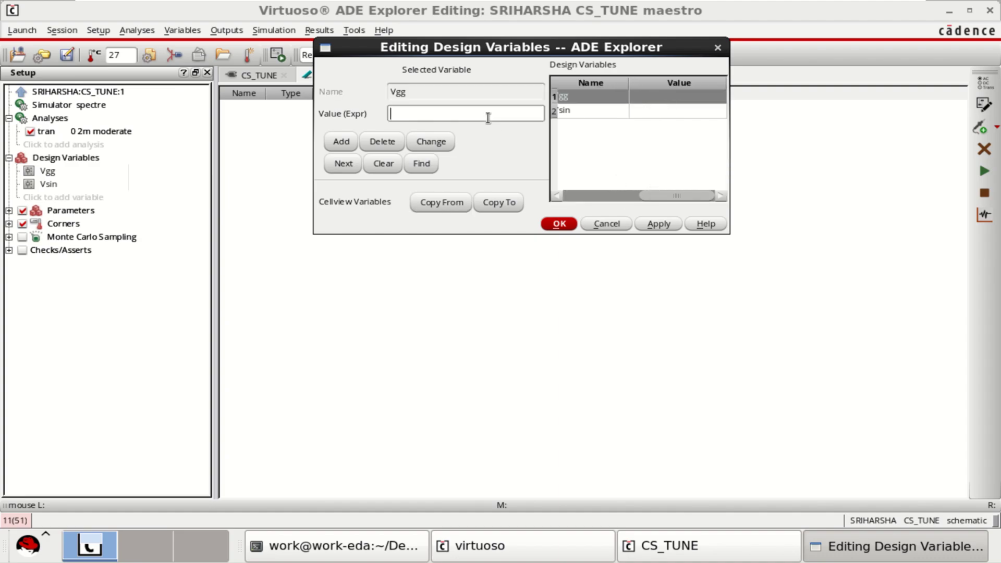
pyautogui.write('0.5')
pyautogui.click(659, 223)
# - Set Vsin to 0.1m and close the variable editor
pyautogui.click(575, 110)
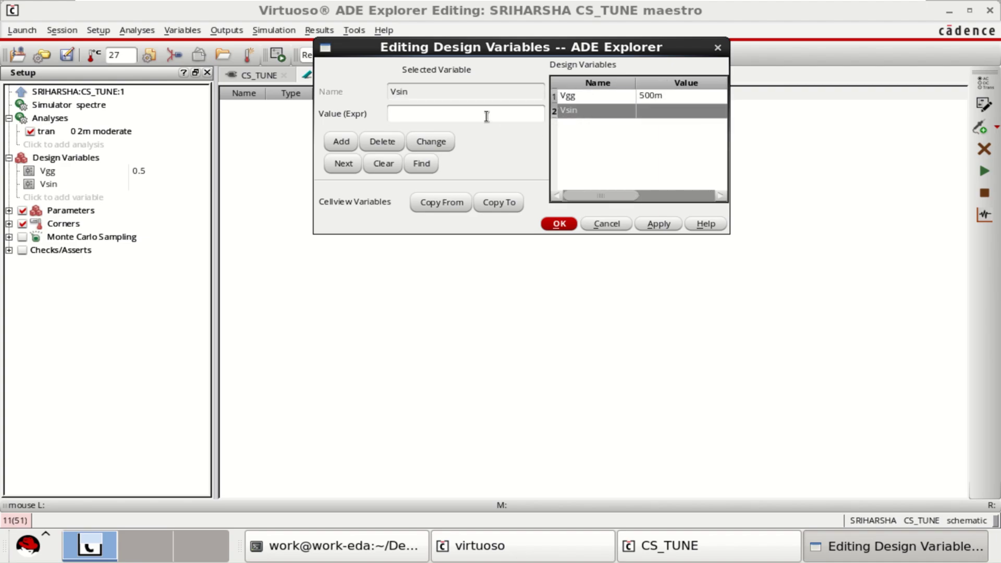
pyautogui.click(455, 115)
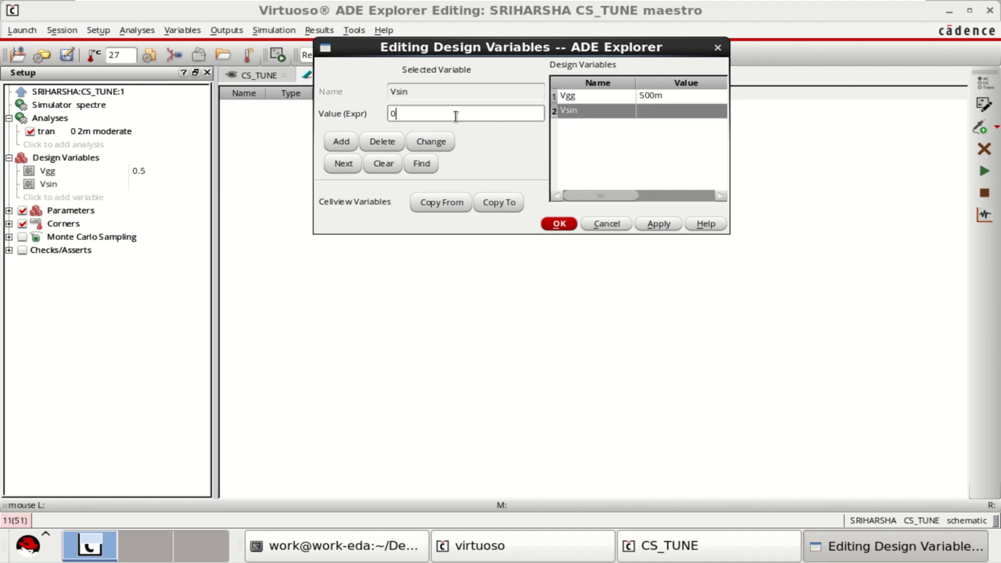
pyautogui.write('.1m')
pyautogui.click(658, 221)
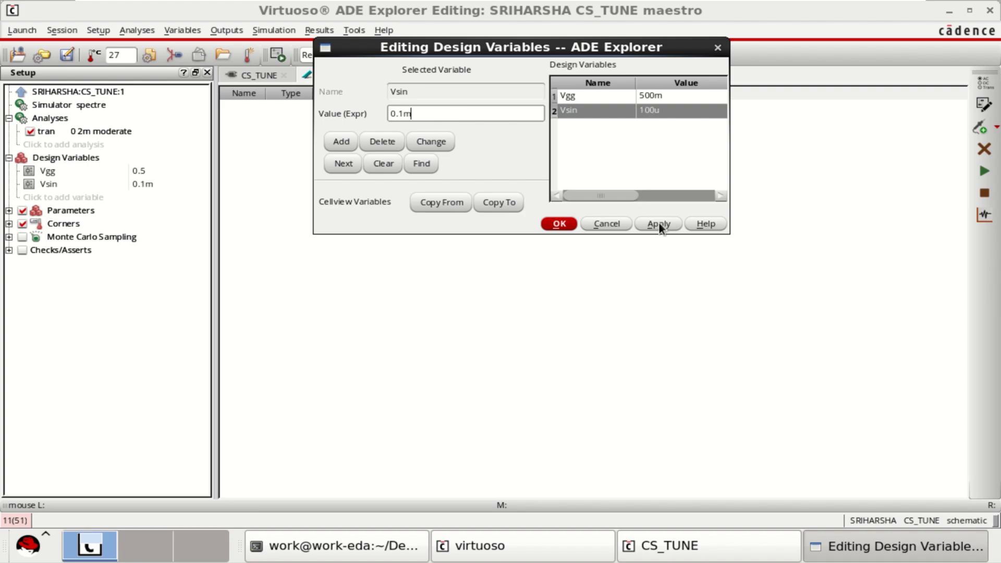
pyautogui.click(561, 223)
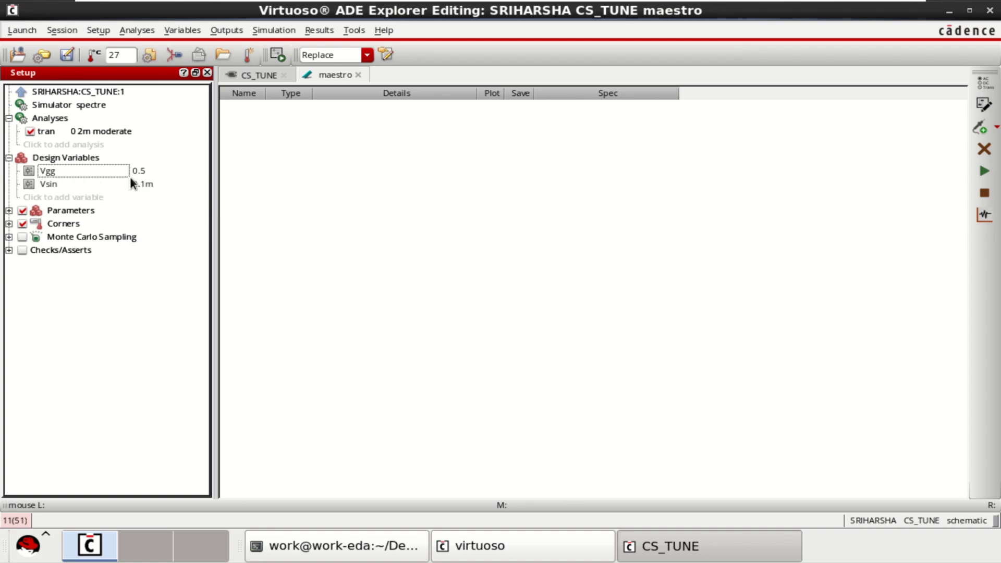
# - Start a dc analysis that saves the operating point and sweeps design variable Vgg
pyautogui.click(80, 143)
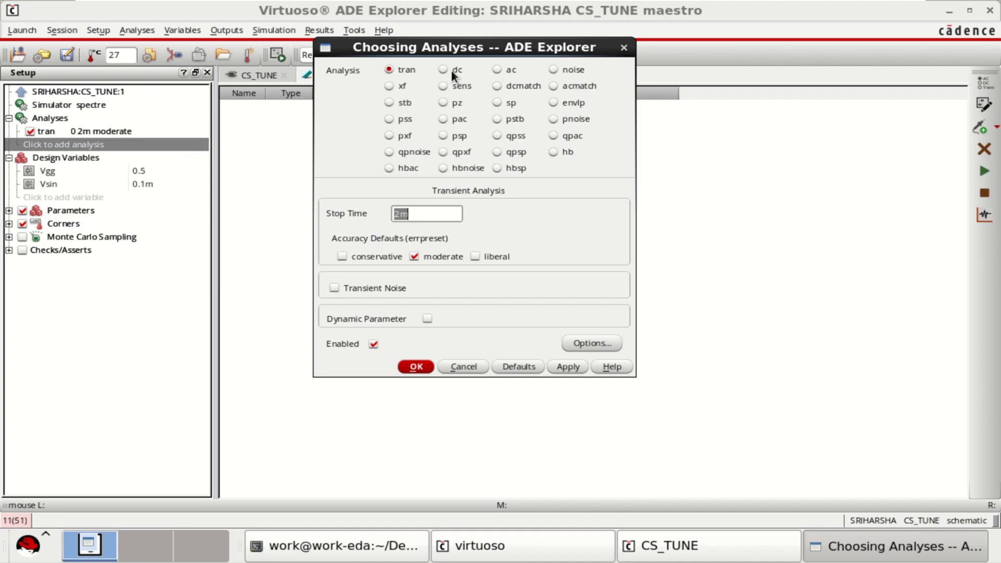
pyautogui.click(448, 68)
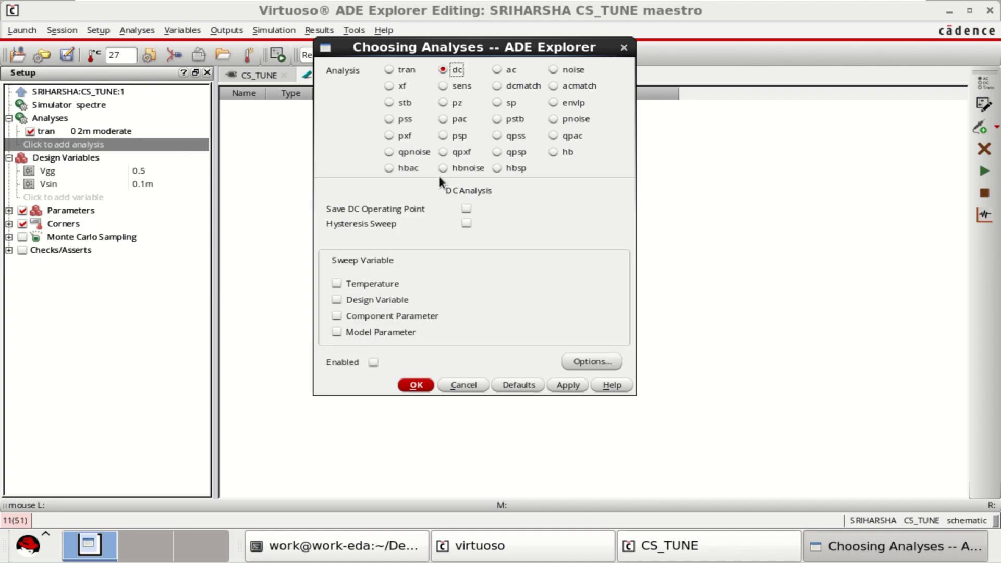
pyautogui.click(465, 208)
pyautogui.click(345, 300)
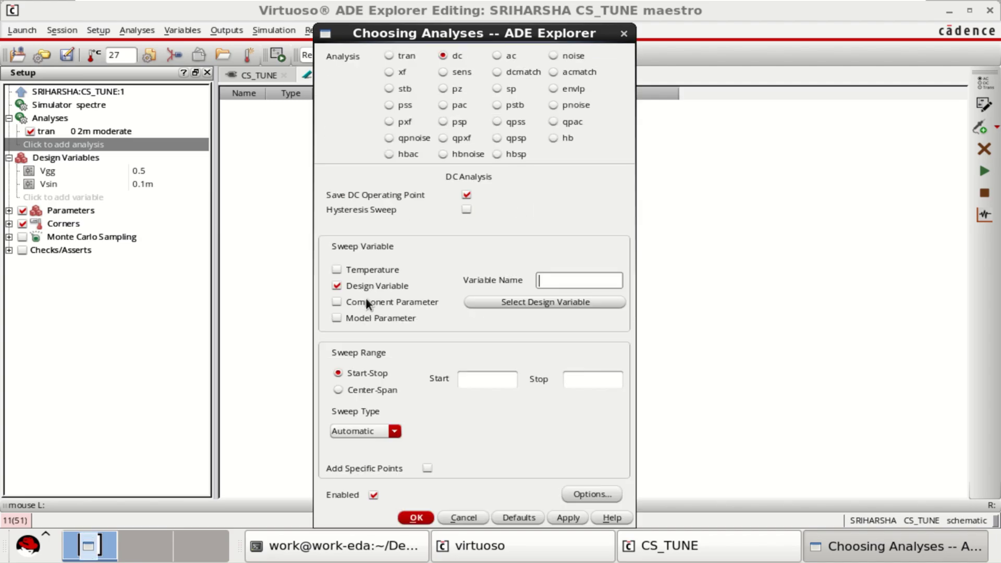
pyautogui.click(559, 302)
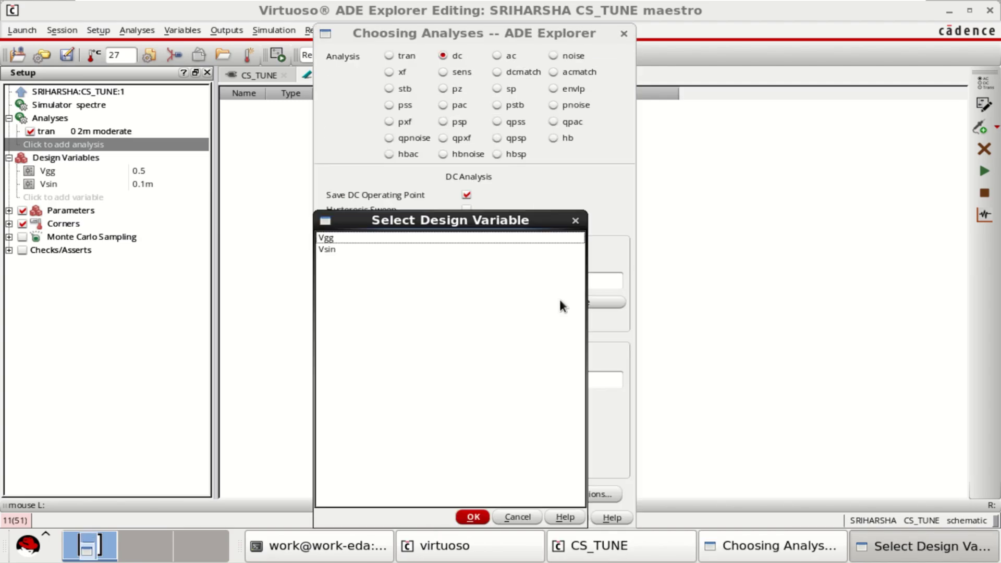
pyautogui.click(338, 238)
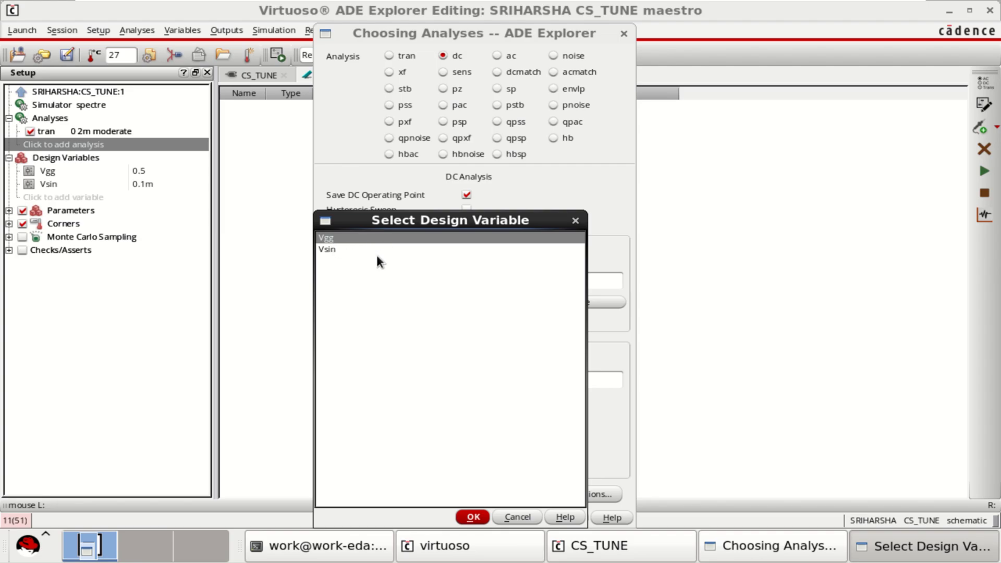
pyautogui.click(473, 517)
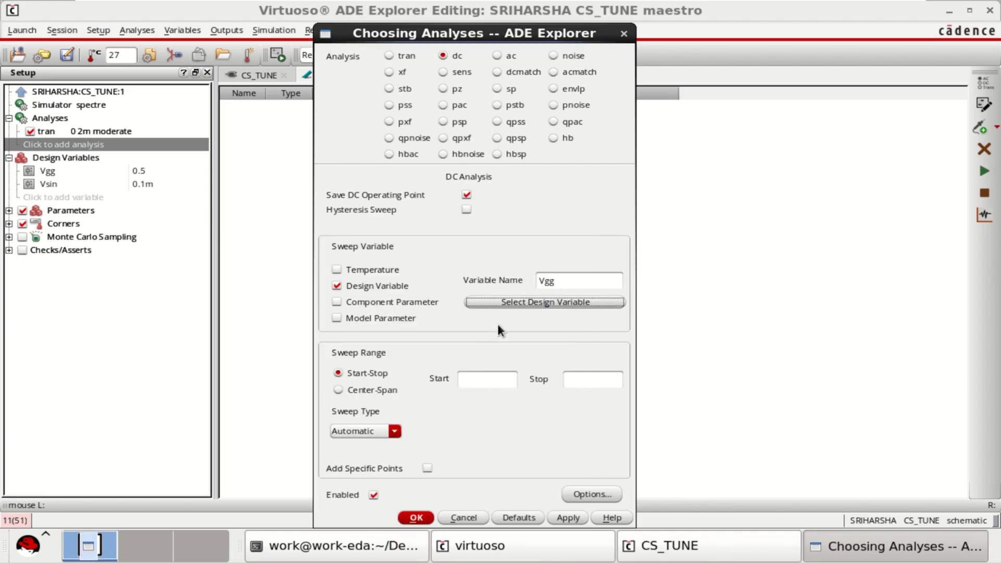
# - Sweep Vgg linearly from 0 to 1 with step 0.01 and confirm the dc analysis
pyautogui.click(483, 383)
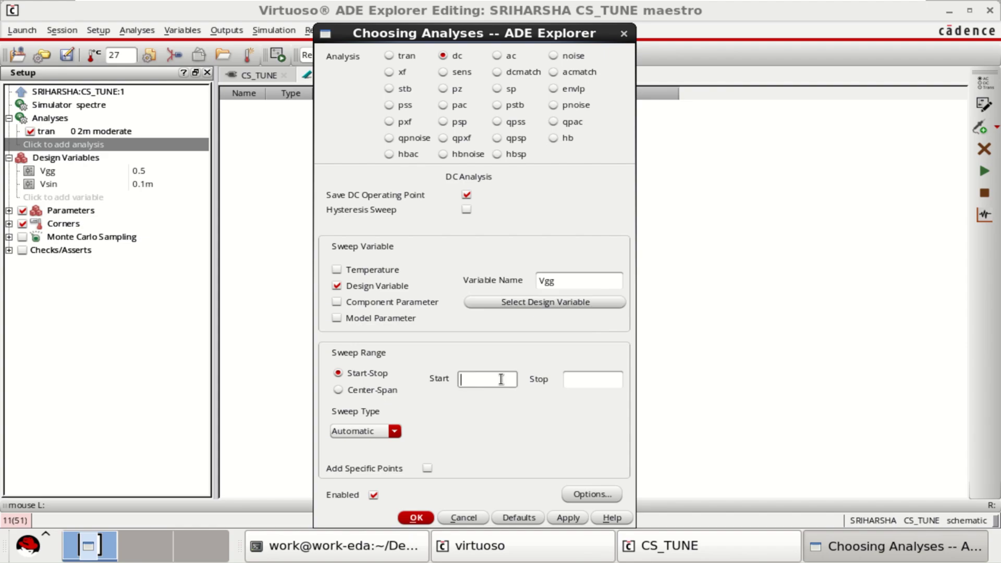
pyautogui.write('0')
pyautogui.click(586, 379)
pyautogui.write('1')
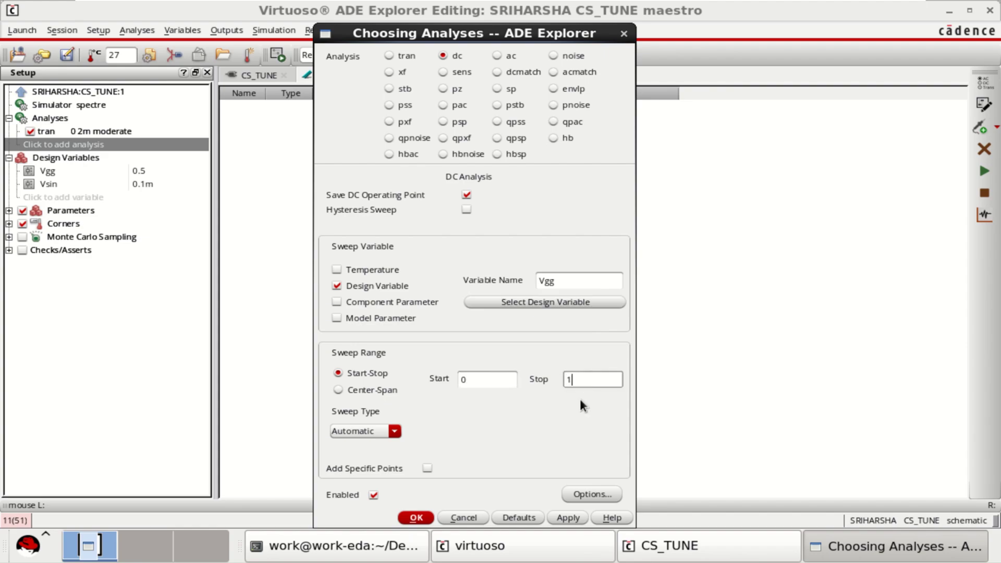
pyautogui.click(374, 431)
pyautogui.click(367, 442)
pyautogui.click(588, 428)
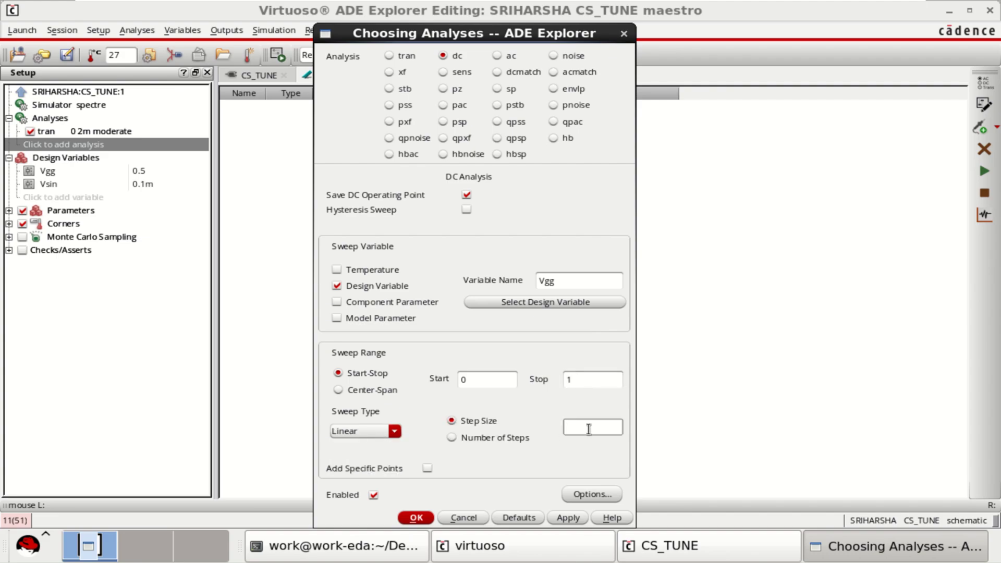
pyautogui.write('0.01')
pyautogui.click(412, 518)
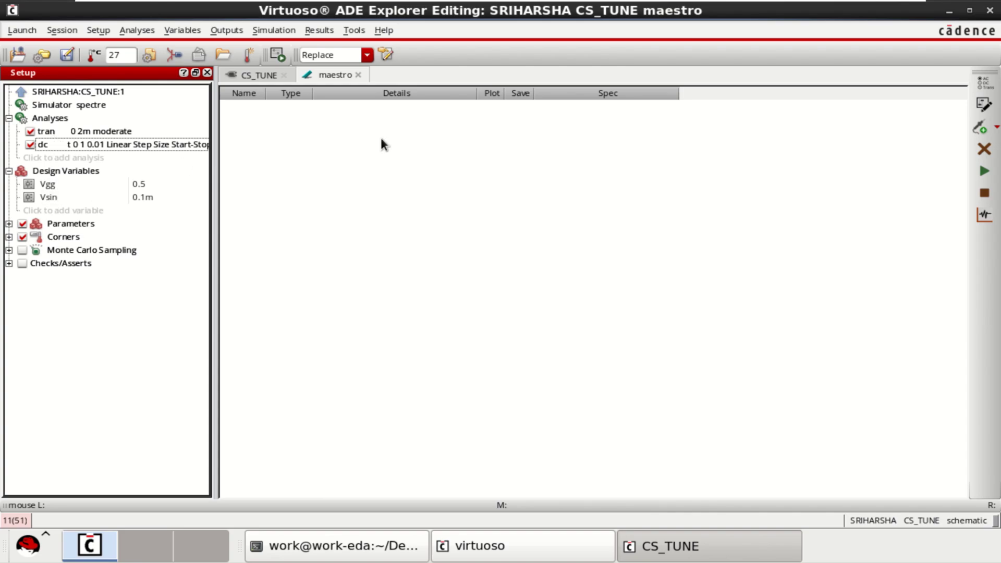
# - Add a new signal output to the outputs table
pyautogui.click(997, 128)
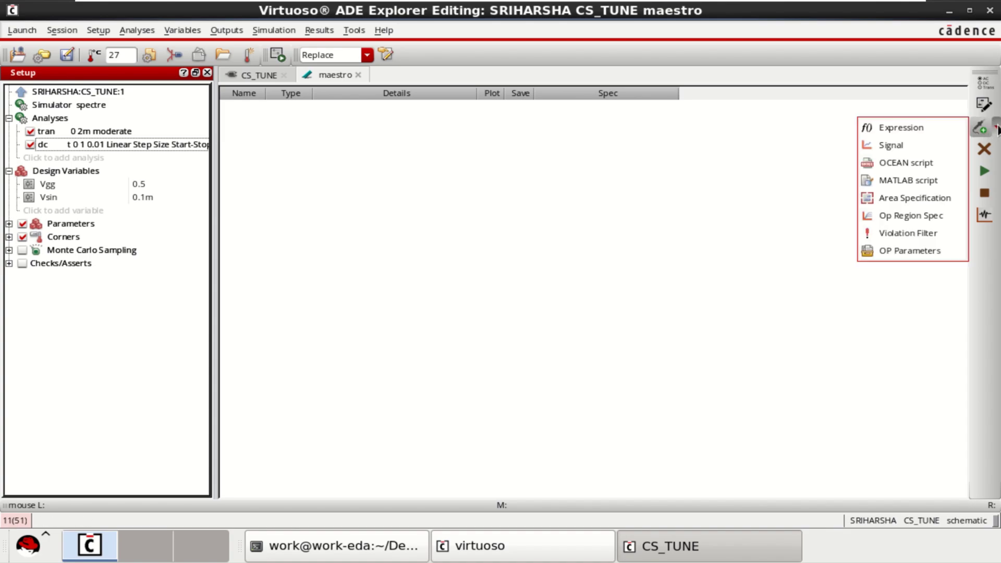
pyautogui.click(749, 171)
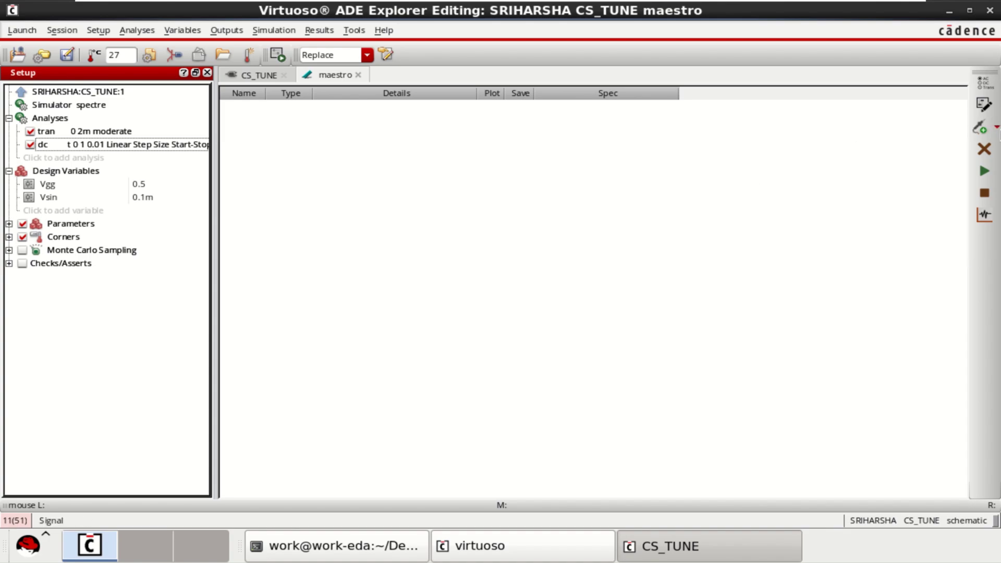
pyautogui.click(997, 128)
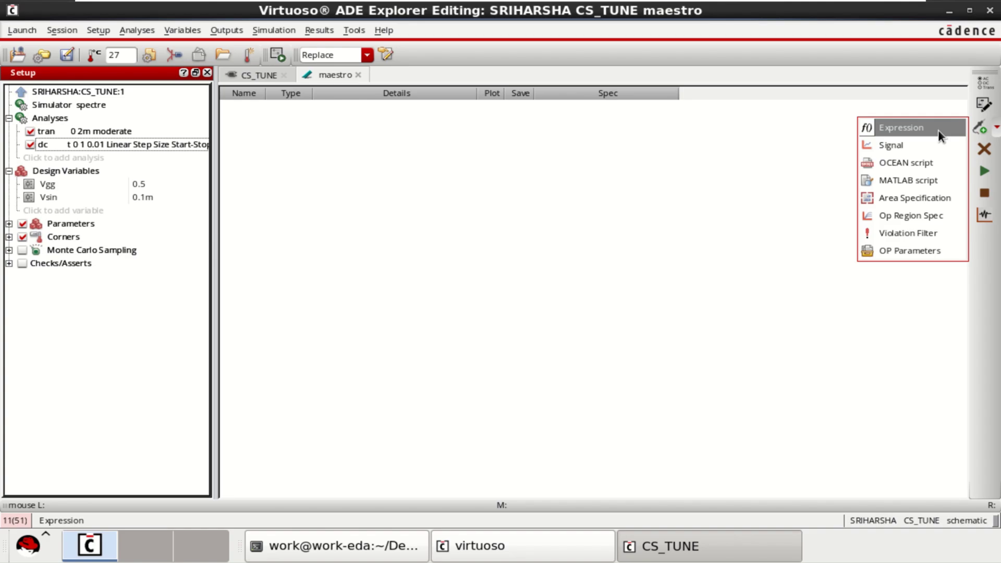
pyautogui.click(902, 145)
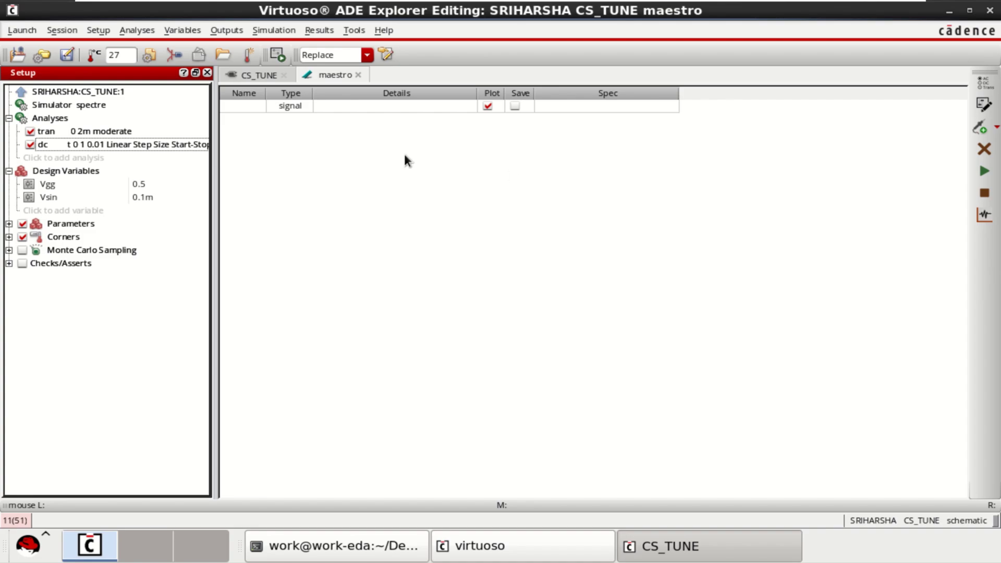
# - Point the signal output to the vout net selected in the CS_TUNE schematic
pyautogui.click(397, 106)
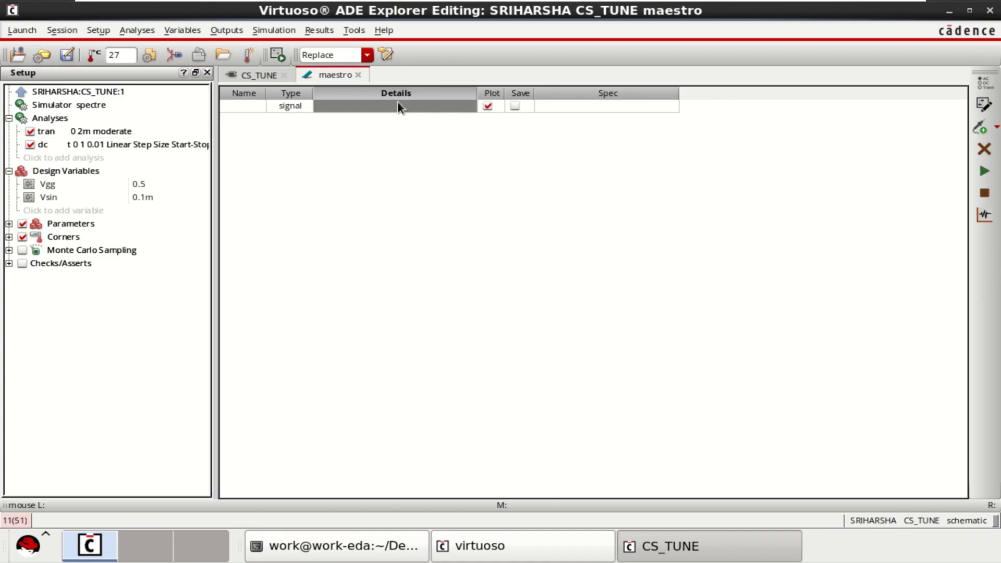
pyautogui.click(440, 105)
pyautogui.click(464, 105)
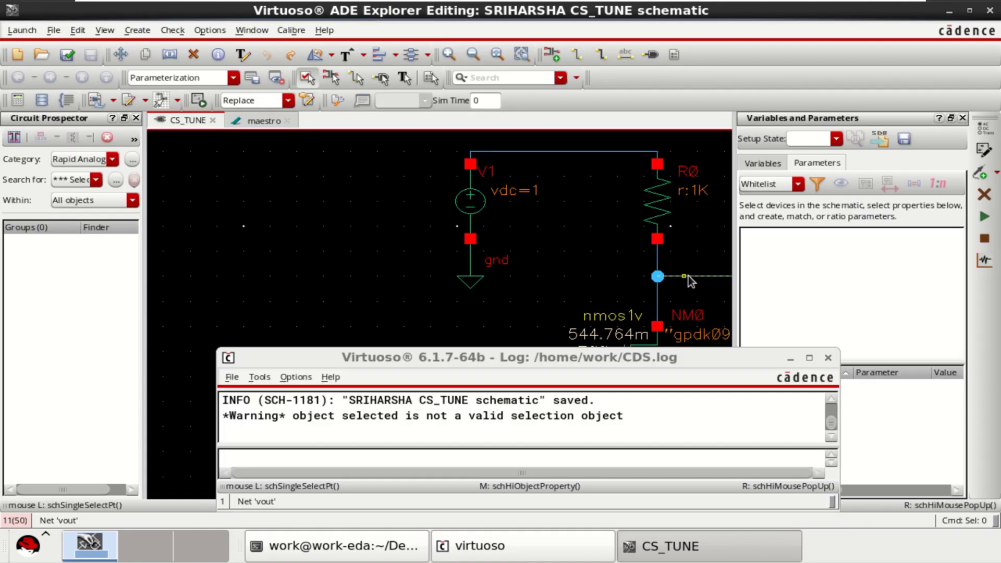
pyautogui.click(688, 277)
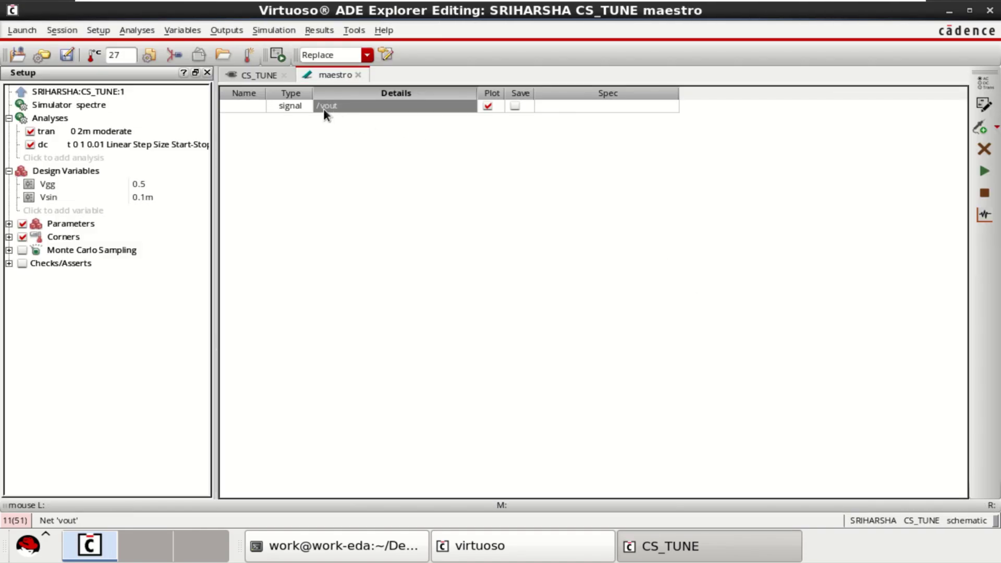
pyautogui.click(265, 76)
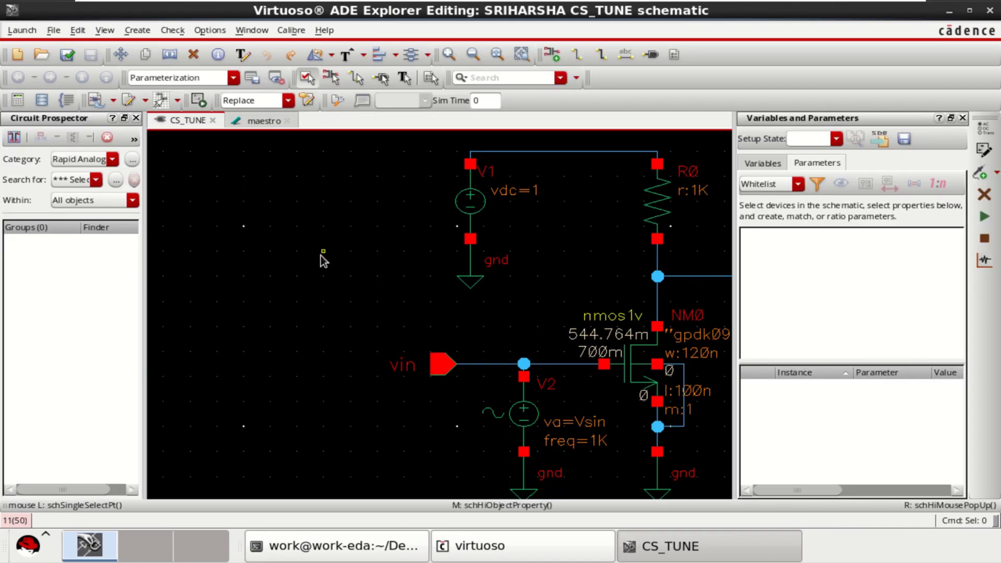
pyautogui.press('f')
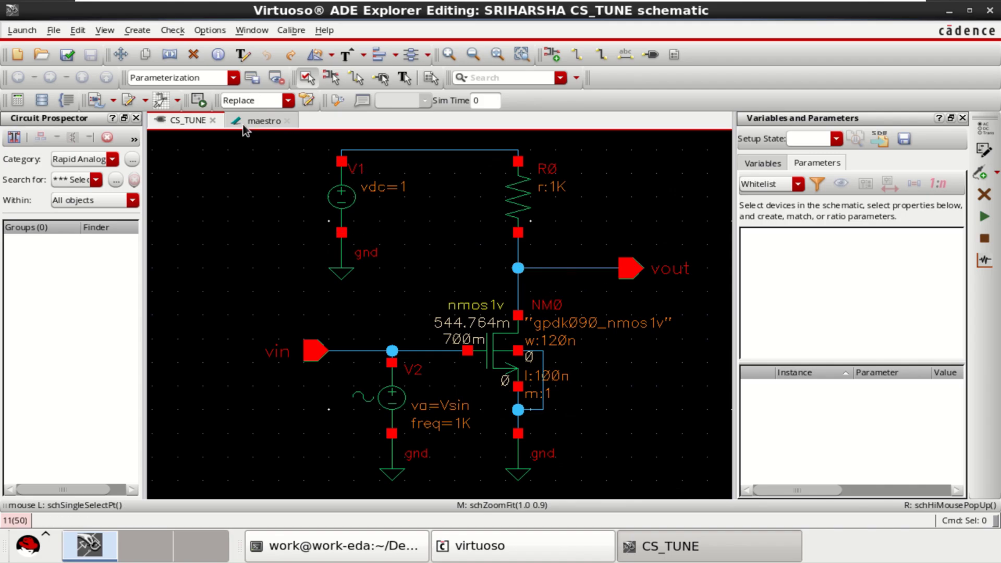
pyautogui.click(257, 121)
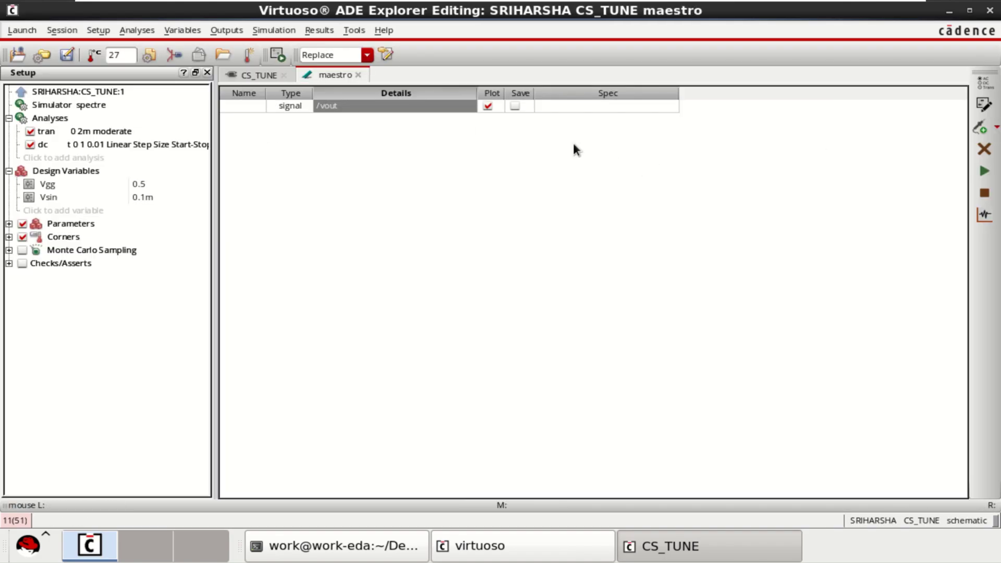
# - Run the spectre simulation to plot /vout's transient sine and DC response versus Vgg
pyautogui.click(985, 175)
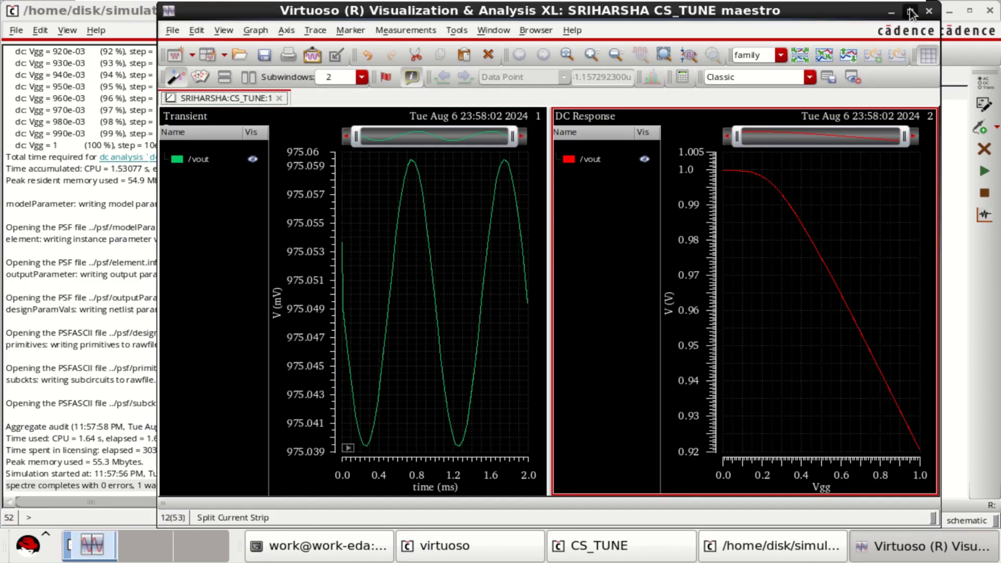
pyautogui.click(911, 11)
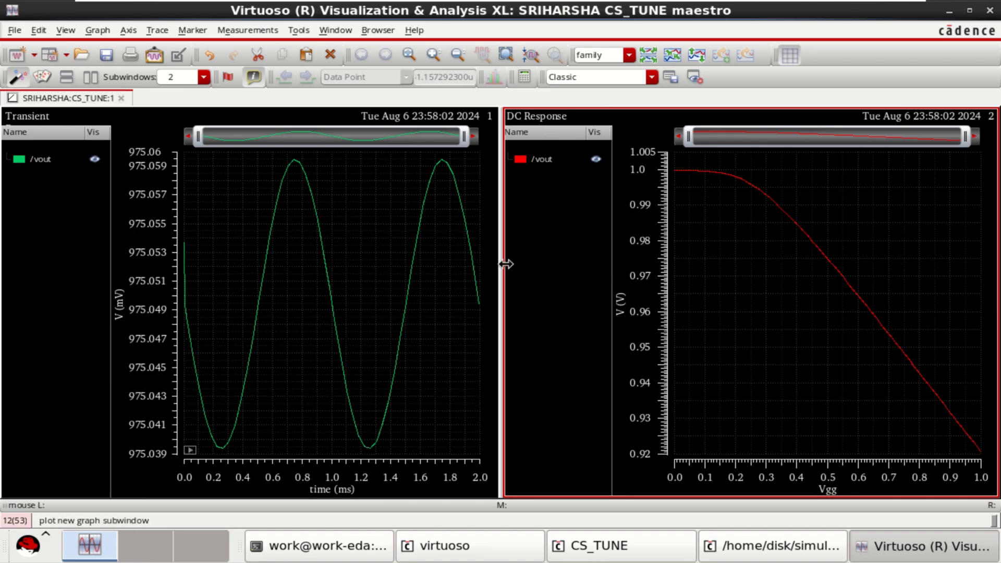
pyautogui.moveTo(503, 261); pyautogui.dragTo(538, 261)
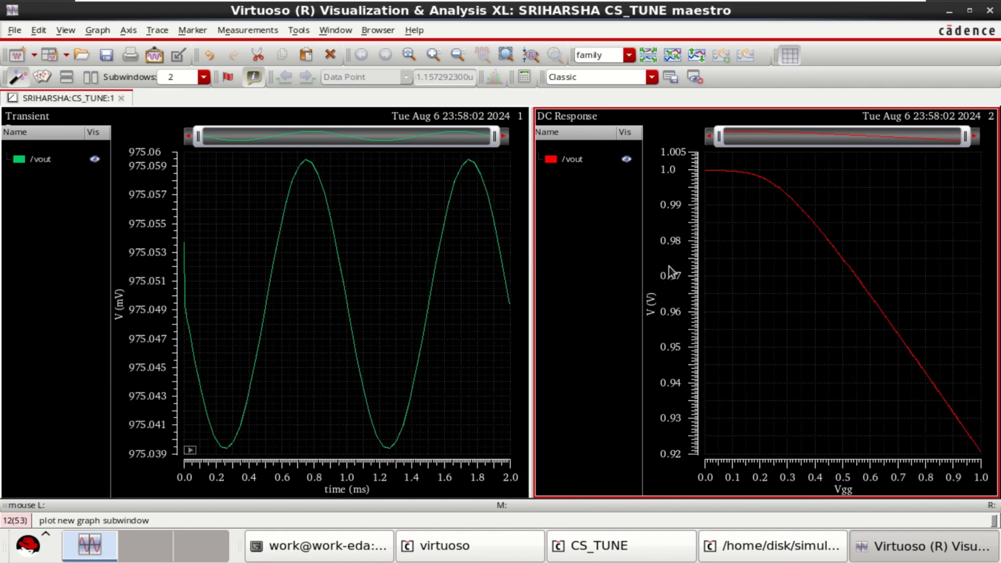
pyautogui.moveTo(643, 269); pyautogui.dragTo(545, 266)
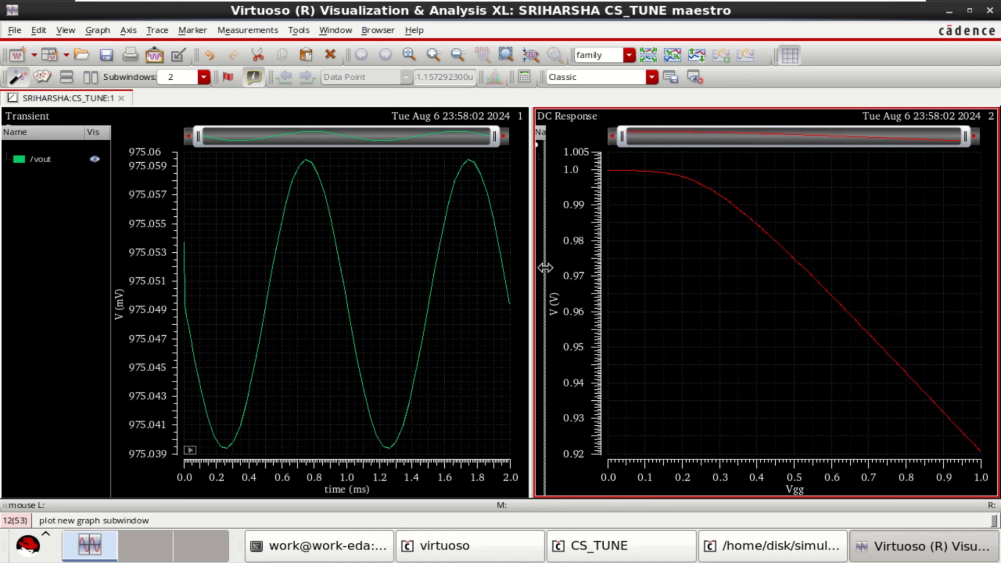
pyautogui.click(36, 121)
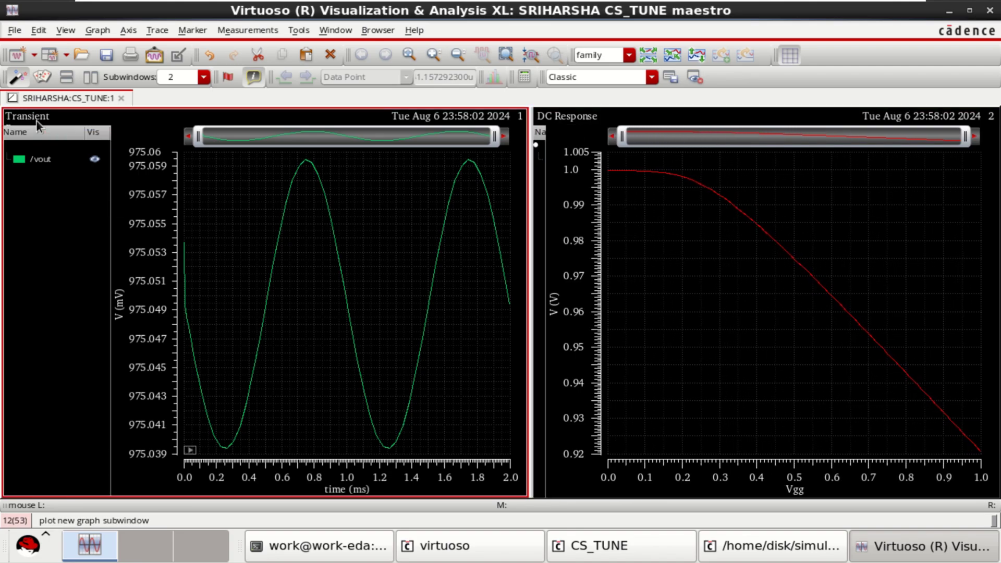
pyautogui.click(34, 162)
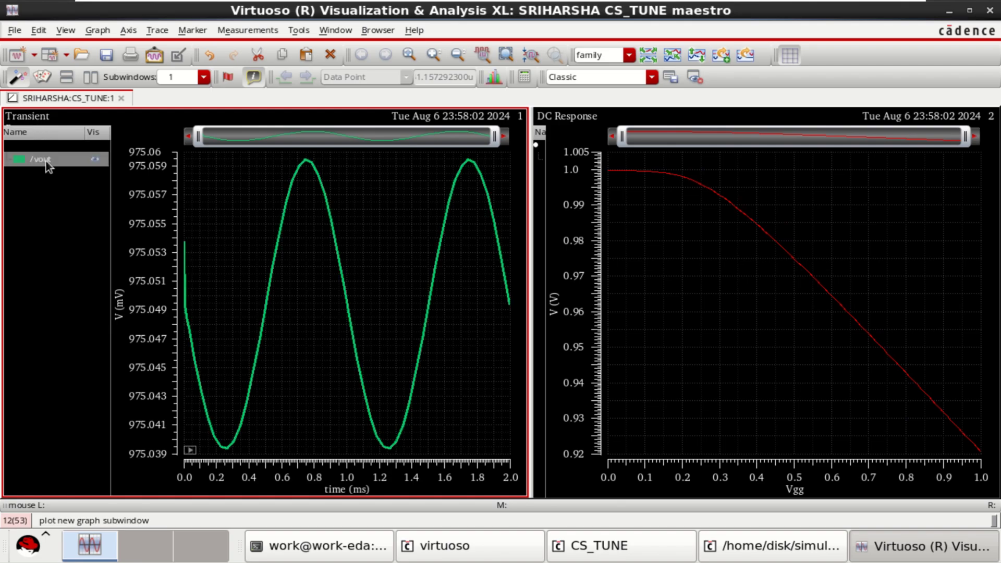
pyautogui.click(565, 118)
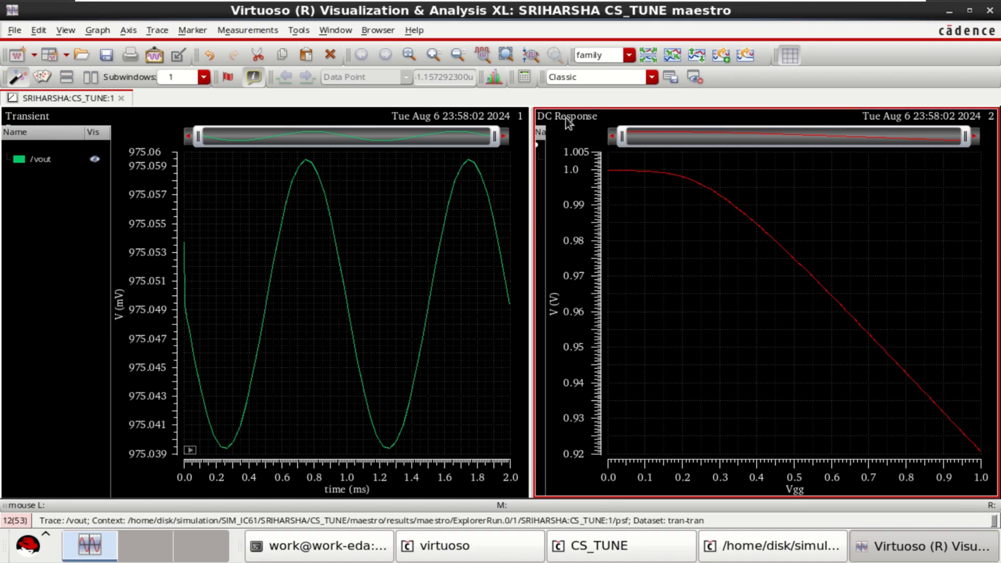
pyautogui.moveTo(676, 179)
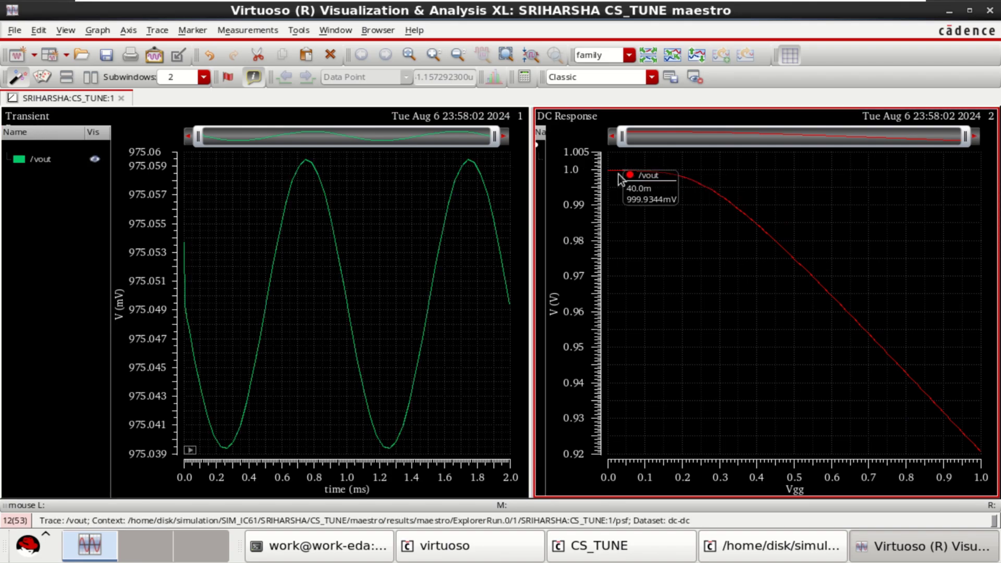
pyautogui.moveTo(856, 319)
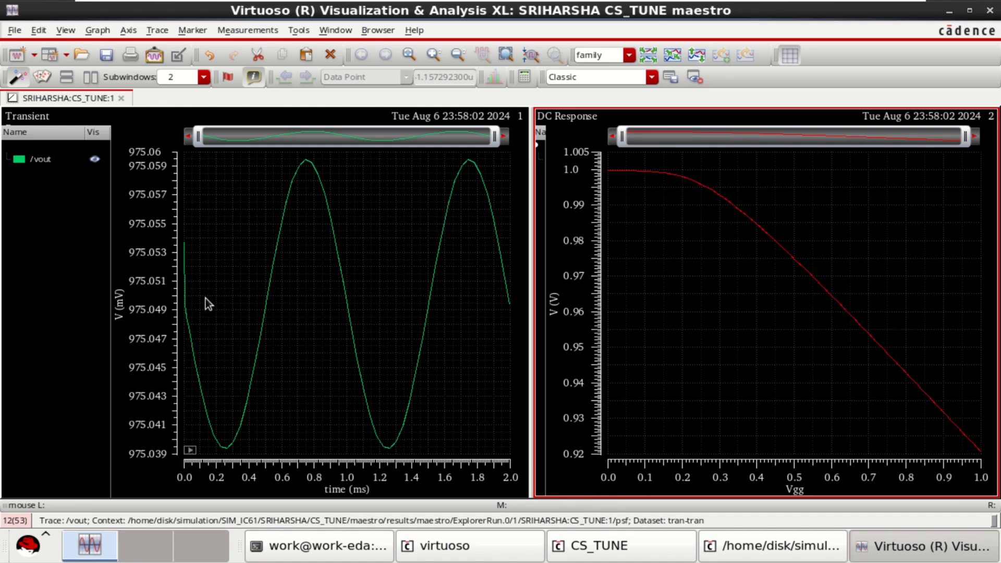
pyautogui.moveTo(184, 248)
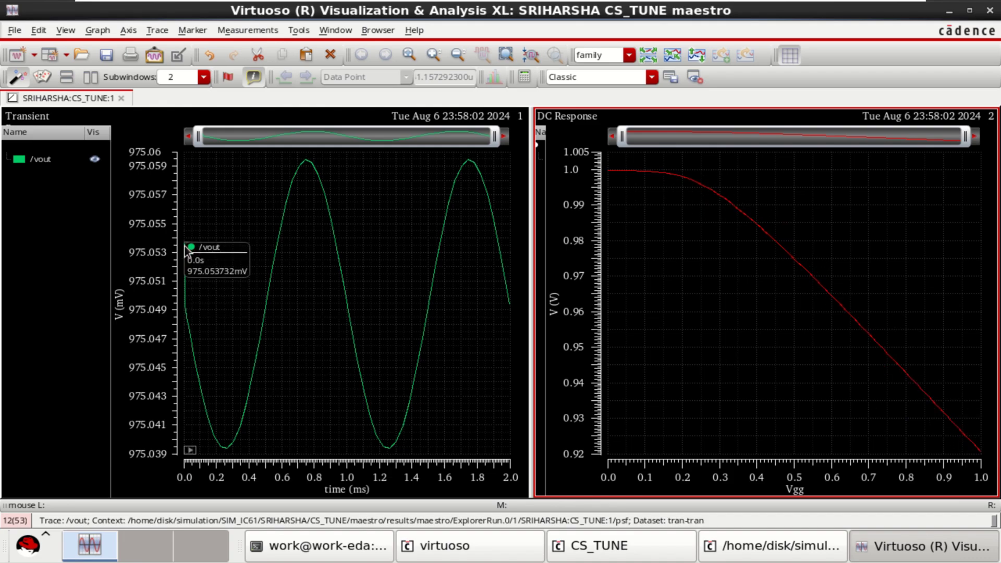
pyautogui.moveTo(231, 444)
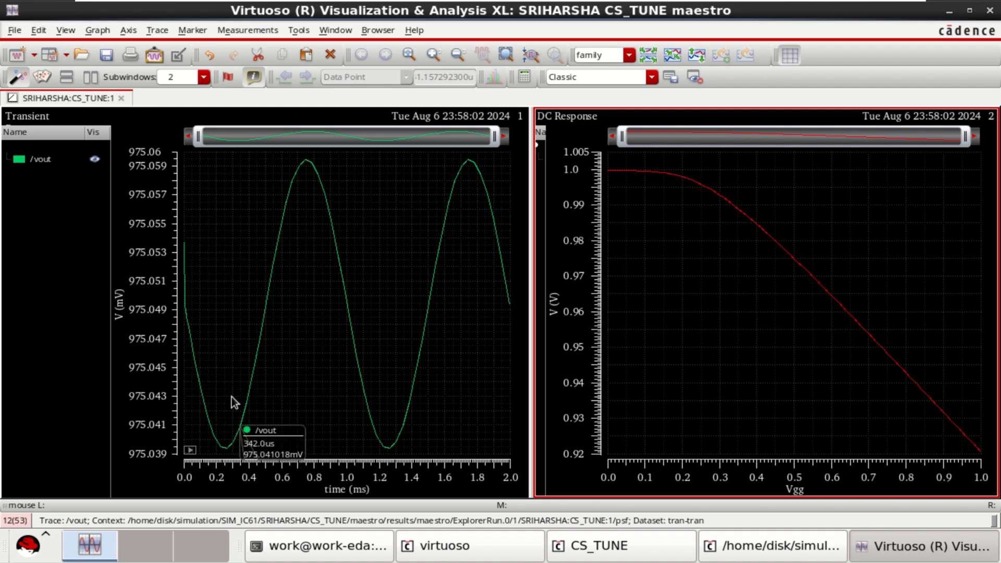
pyautogui.moveTo(207, 418)
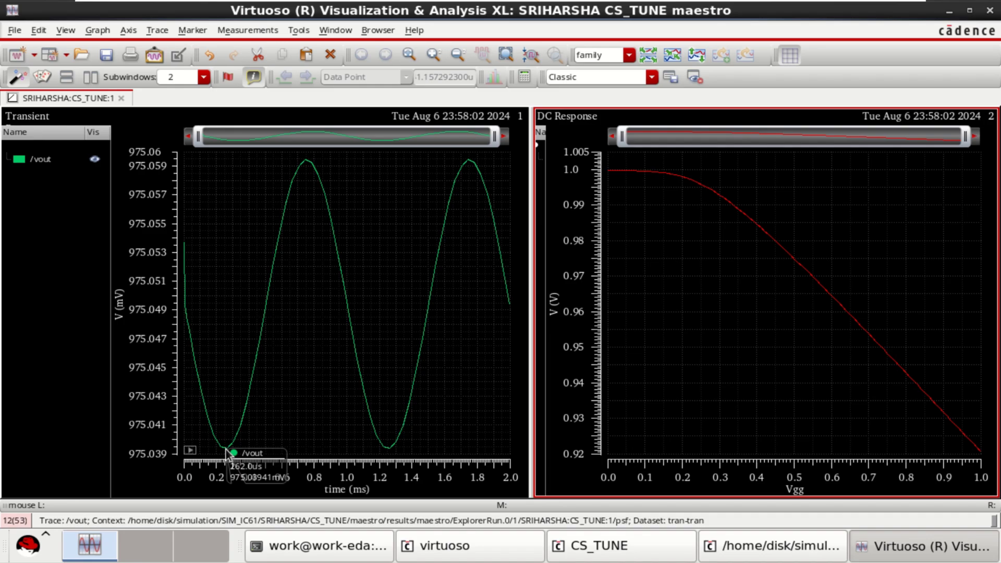
# - Place marker M1 at the /vout minimum (262.0us) and a delta marker at the peak
pyautogui.click(192, 457)
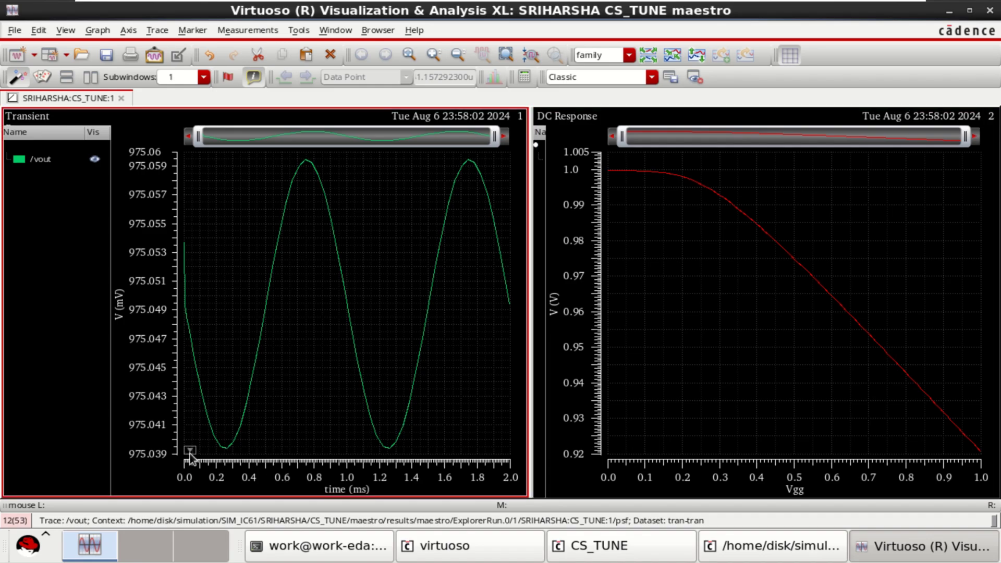
pyautogui.moveTo(228, 451)
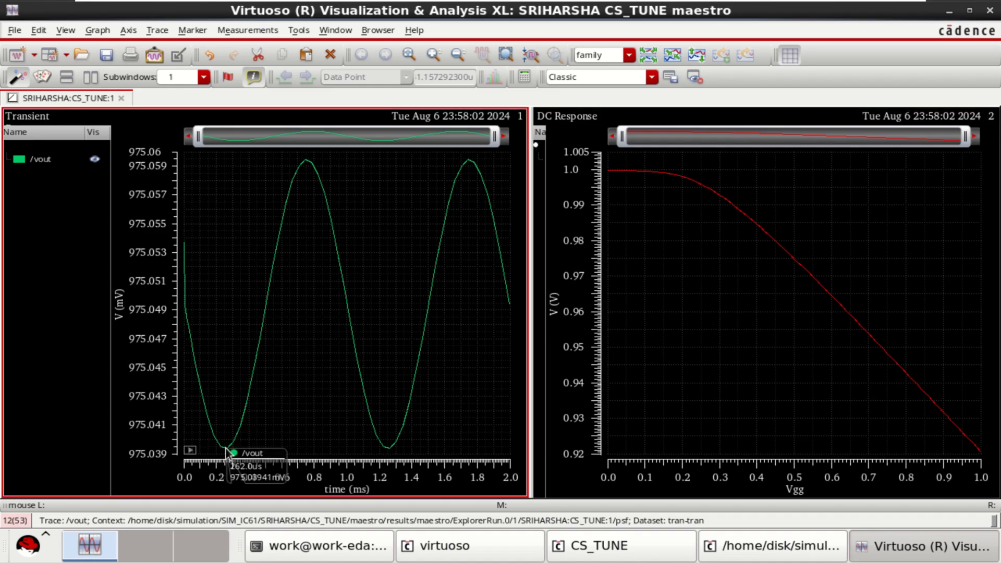
pyautogui.press('m')
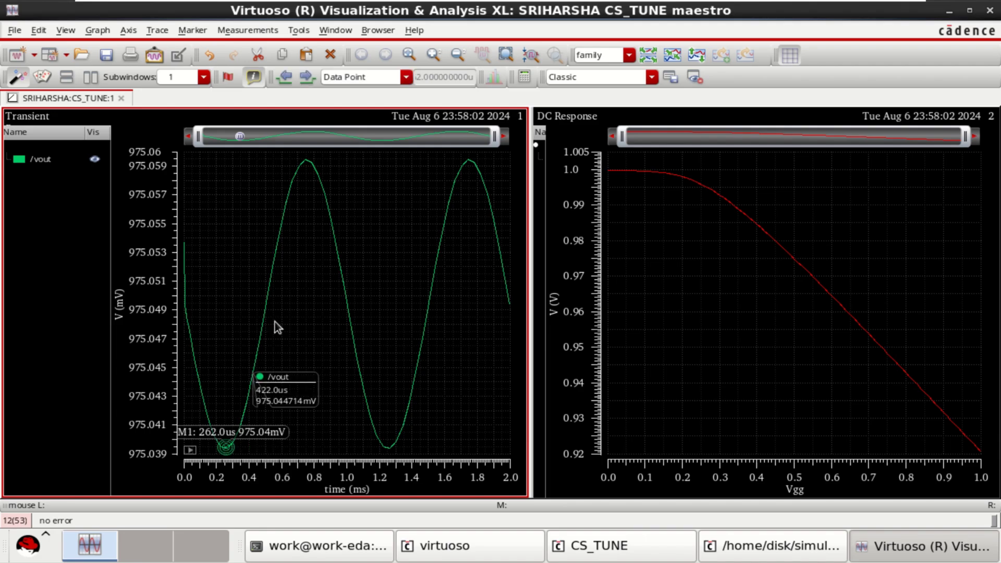
pyautogui.moveTo(309, 163)
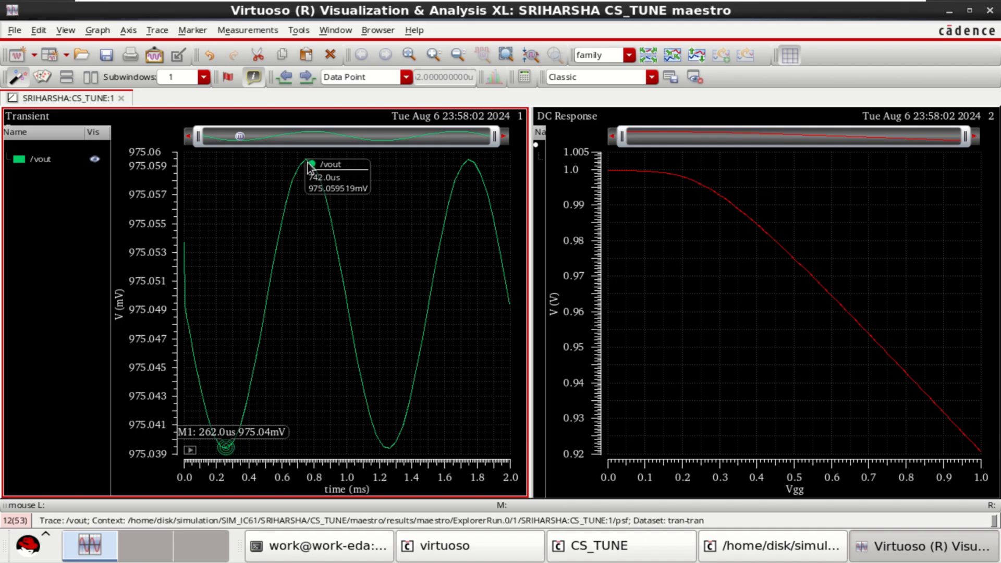
pyautogui.press('d')
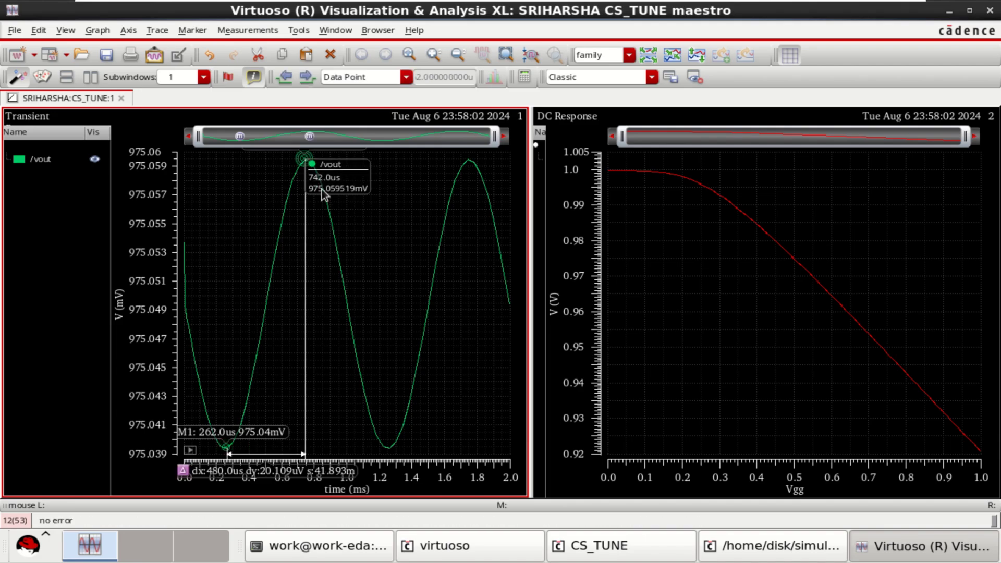
# - Set the delta marker's dimension marker lines to Y Only
pyautogui.rightClick(272, 452)
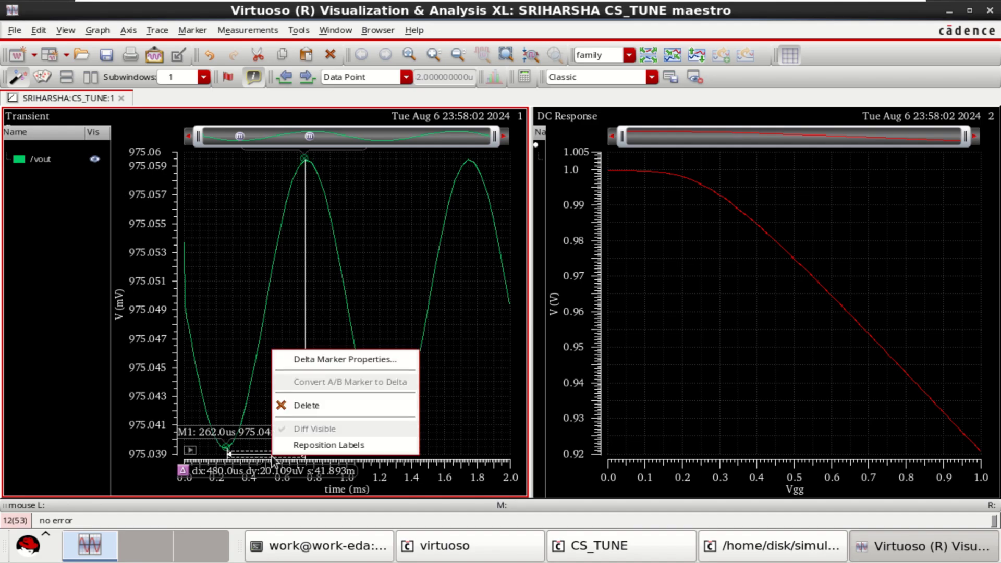
pyautogui.click(341, 358)
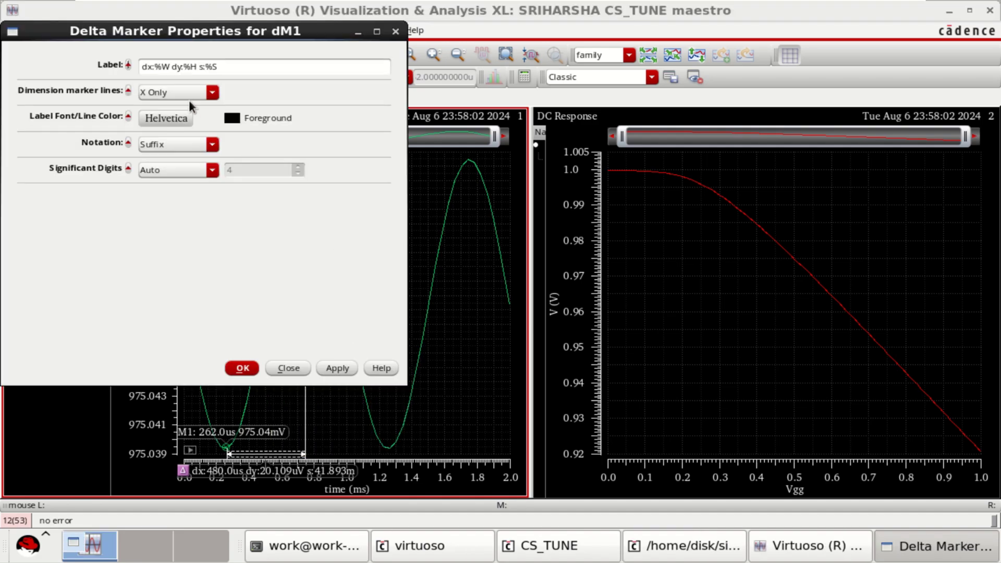
pyautogui.click(188, 93)
pyautogui.click(178, 119)
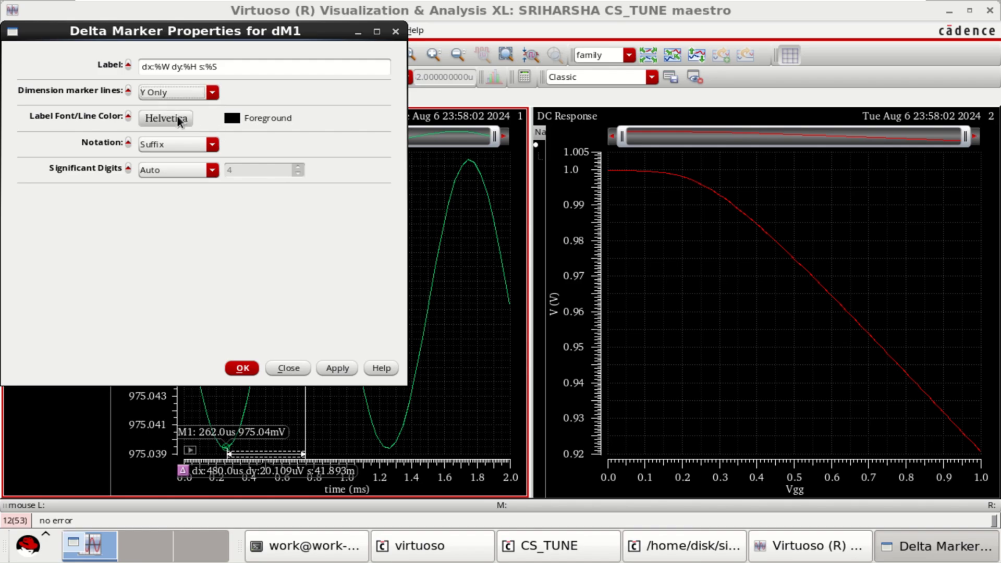
pyautogui.click(243, 368)
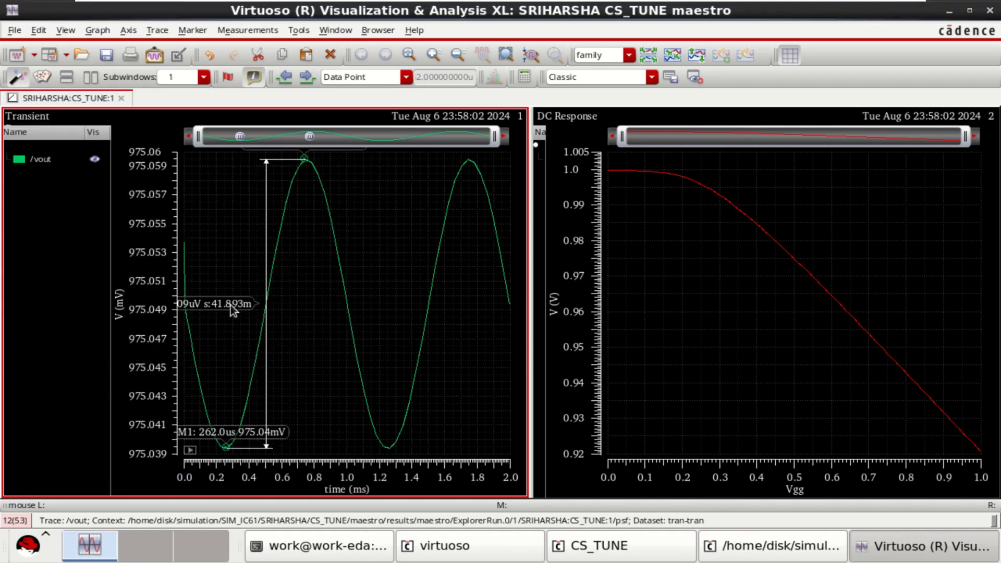
# - Reposition the delta read-out and M1 labels toward the plot middle
pyautogui.moveTo(230, 305); pyautogui.dragTo(366, 311)
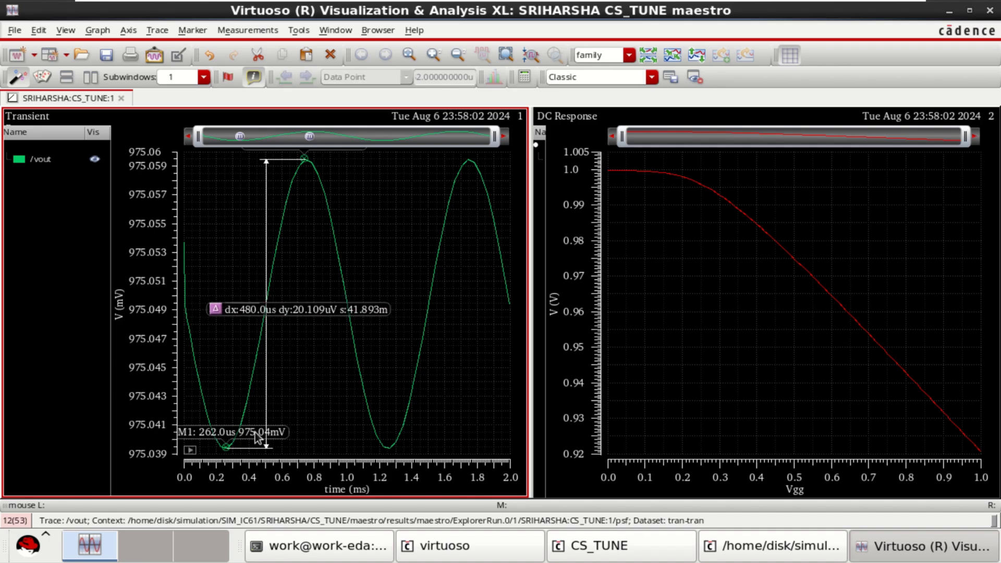
pyautogui.moveTo(255, 433); pyautogui.dragTo(344, 434)
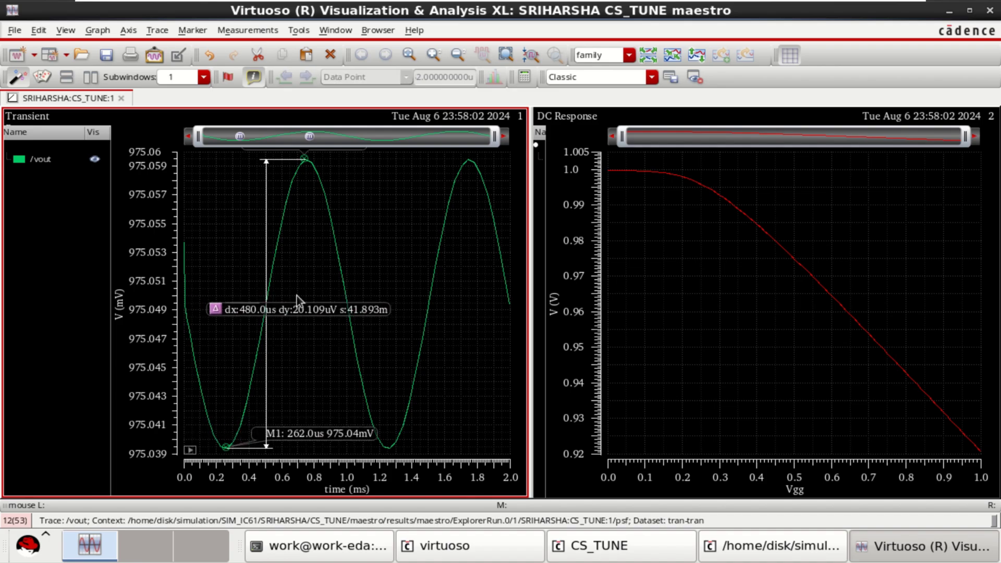
pyautogui.moveTo(288, 309)
pyautogui.mouseDown()
pyautogui.moveTo(282, 315)
pyautogui.moveTo(300, 330)
pyautogui.mouseUp()
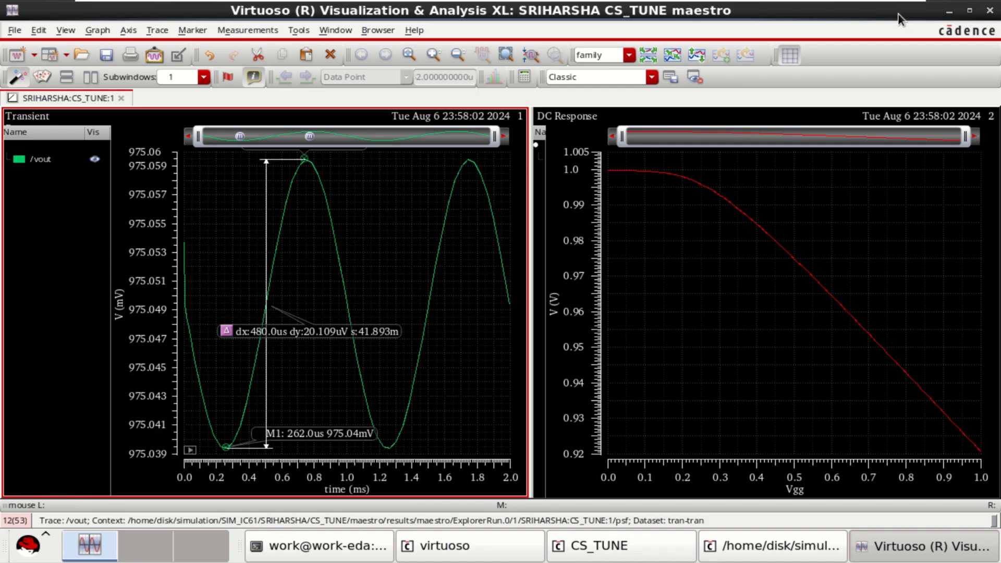
# - Minimize the waveform viewer, close the simulation log, and return to the maestro setup via the CS_TUNE schematic
pyautogui.click(949, 15)
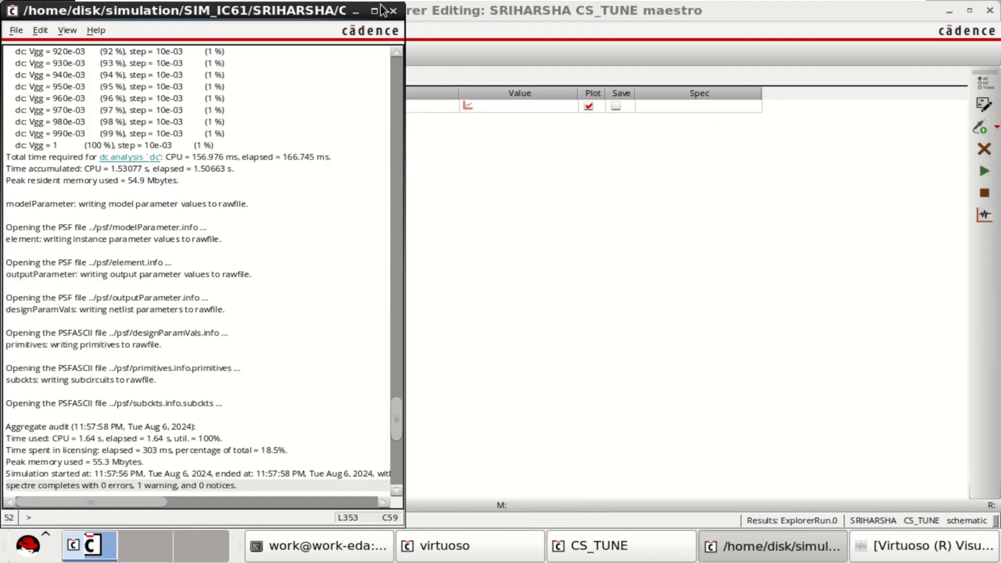
pyautogui.click(393, 11)
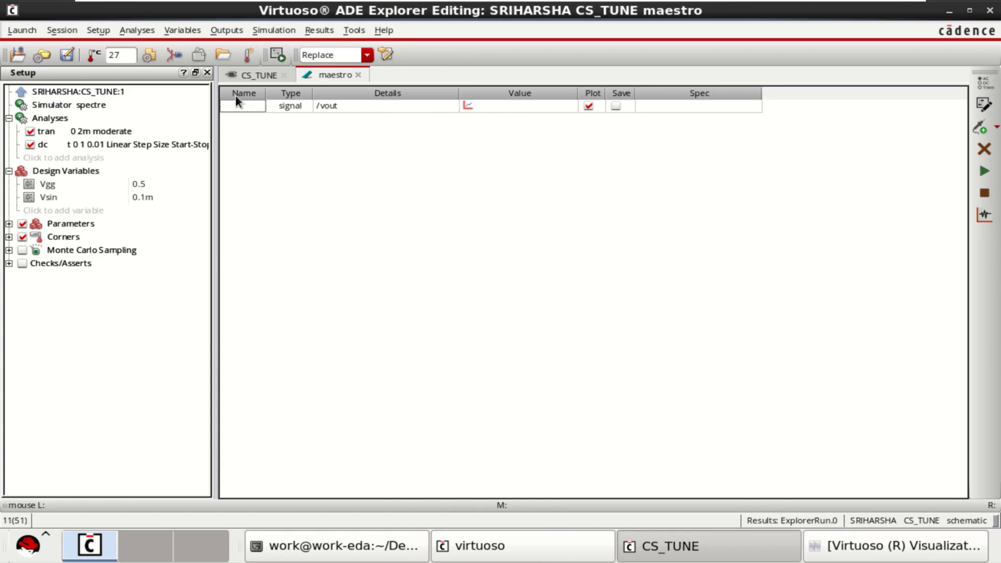
pyautogui.click(259, 76)
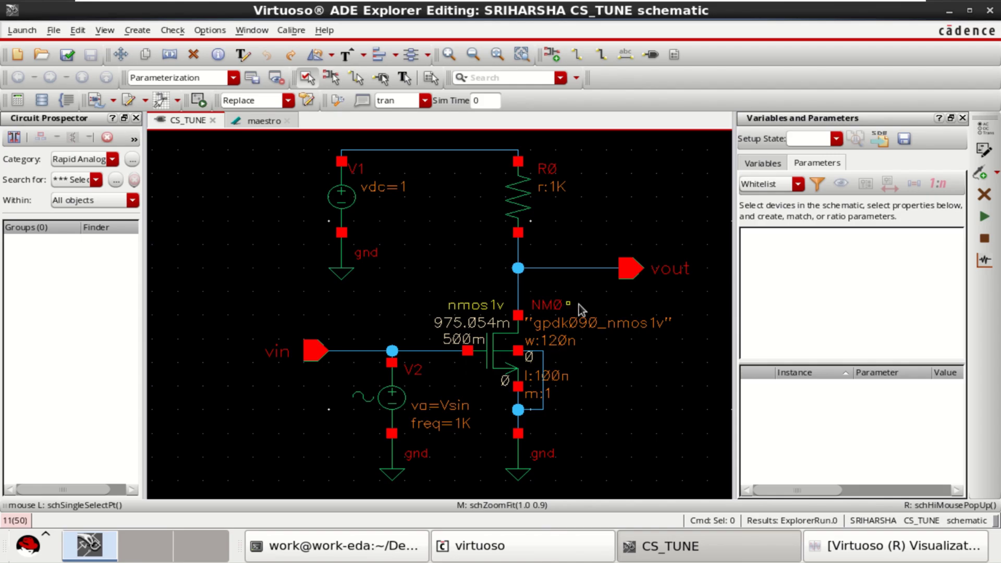
pyautogui.click(242, 120)
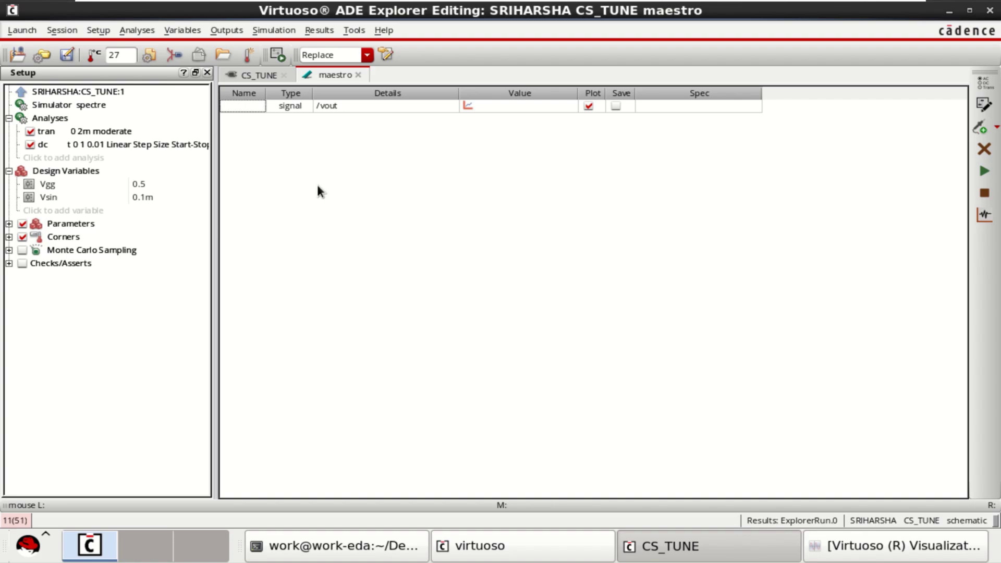
# - Add an empty expression output row and open the calculator from its Details cell
pyautogui.click(996, 130)
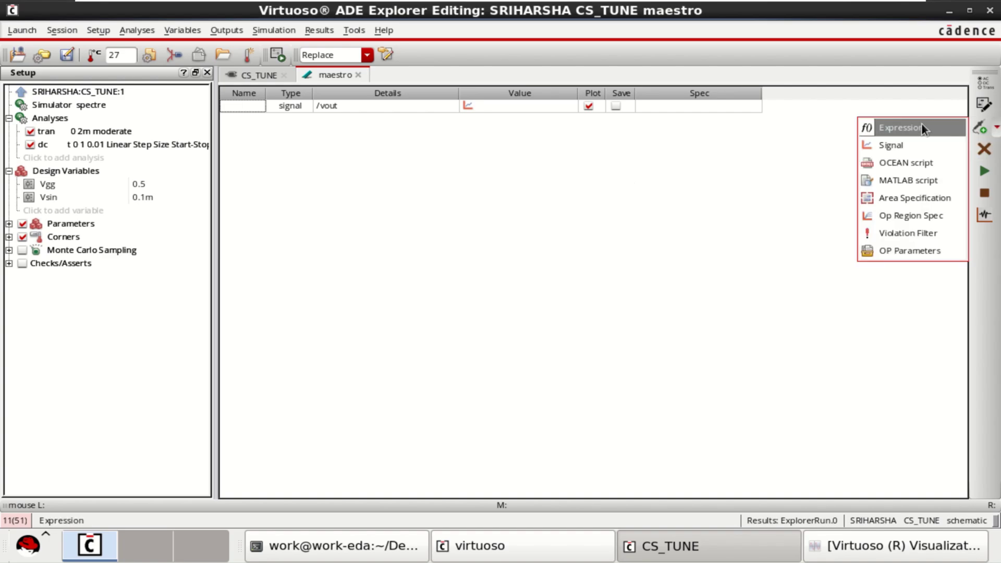
pyautogui.click(921, 128)
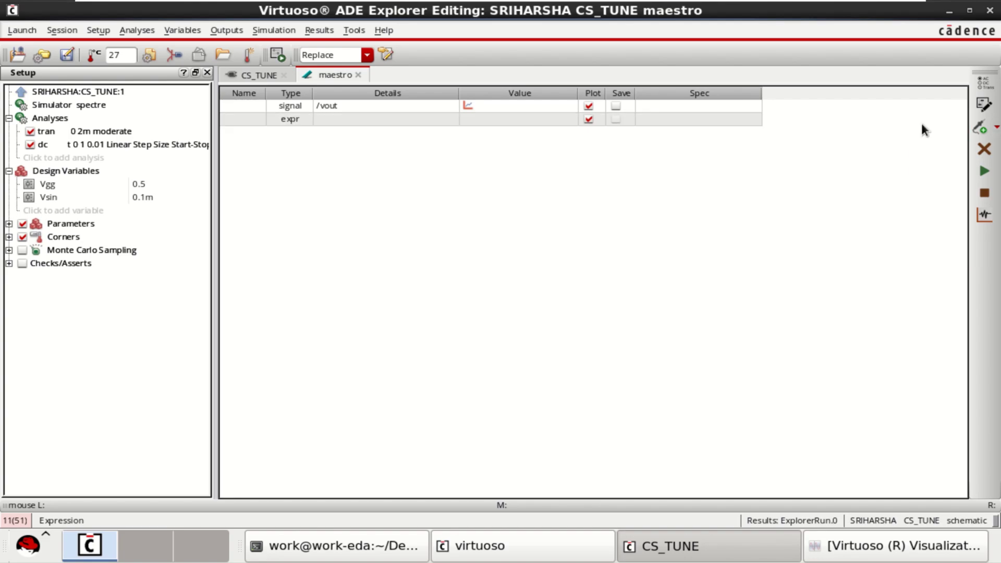
pyautogui.click(350, 120)
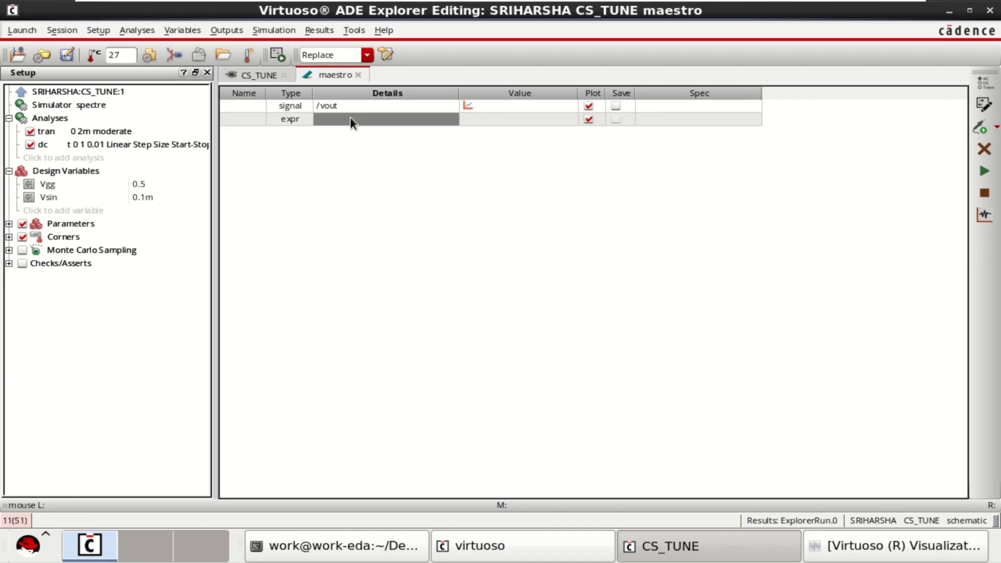
pyautogui.click(382, 121)
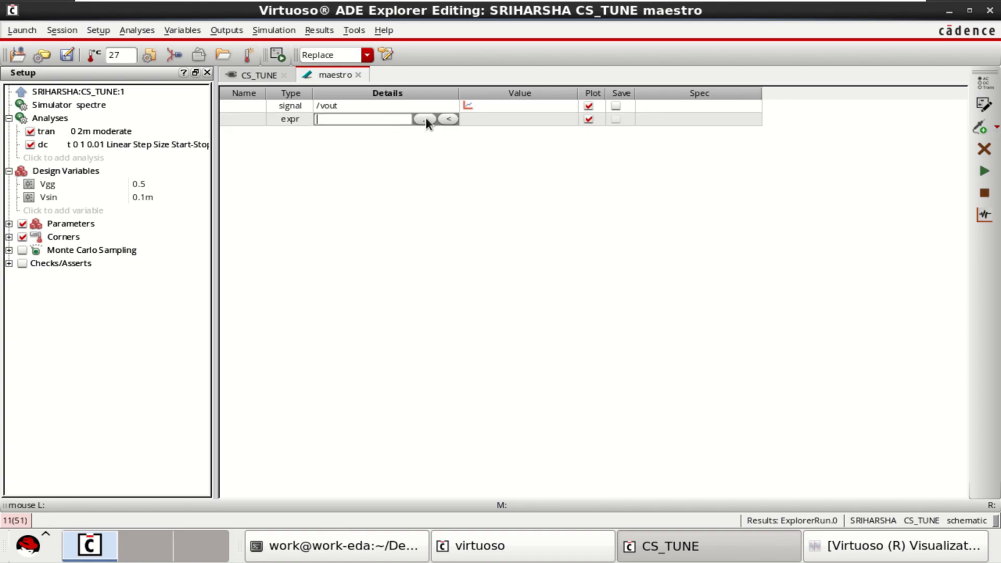
pyautogui.click(425, 119)
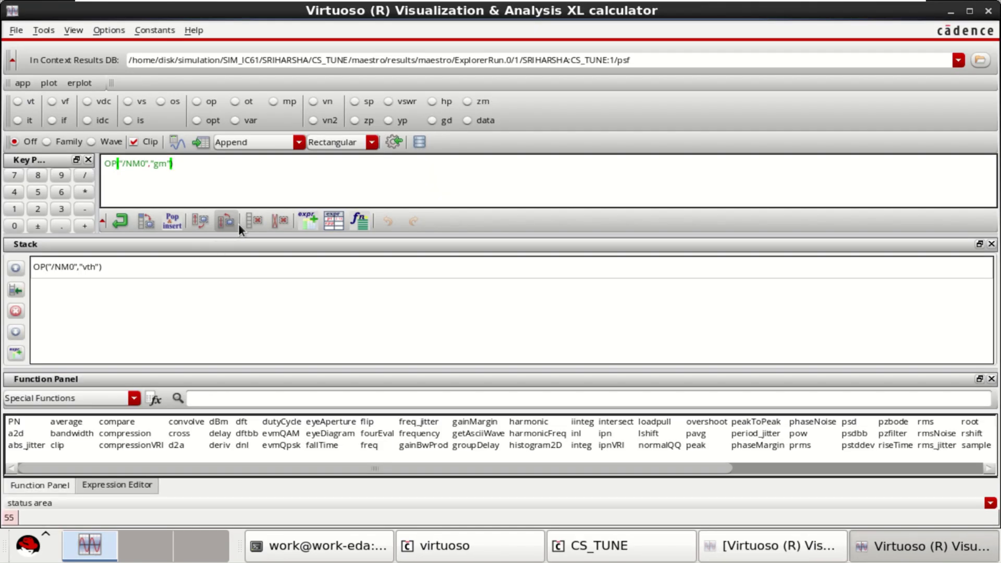
# - Clear the gm expression from the calculator buffer and stack
pyautogui.click(226, 221)
pyautogui.click(254, 221)
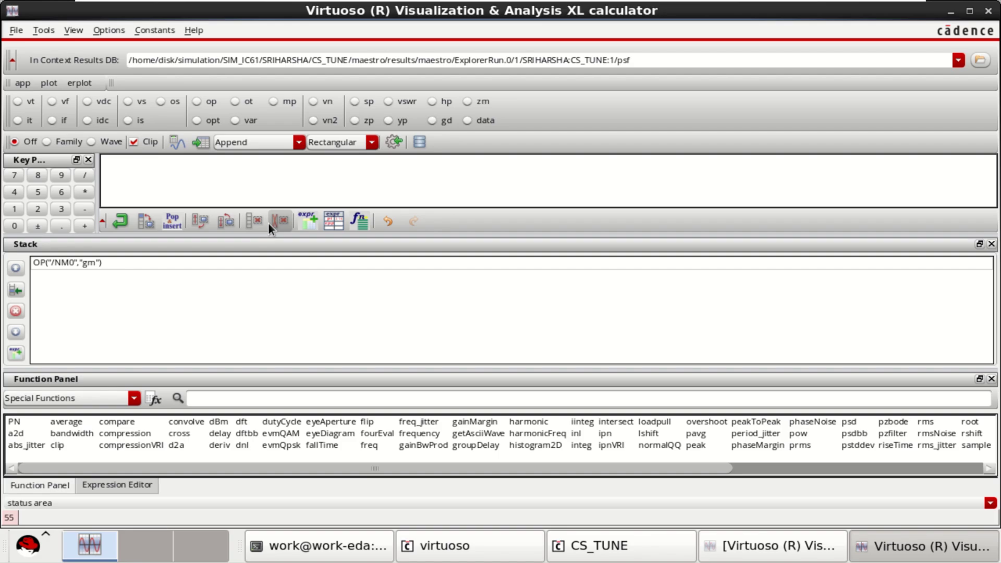
pyautogui.click(286, 222)
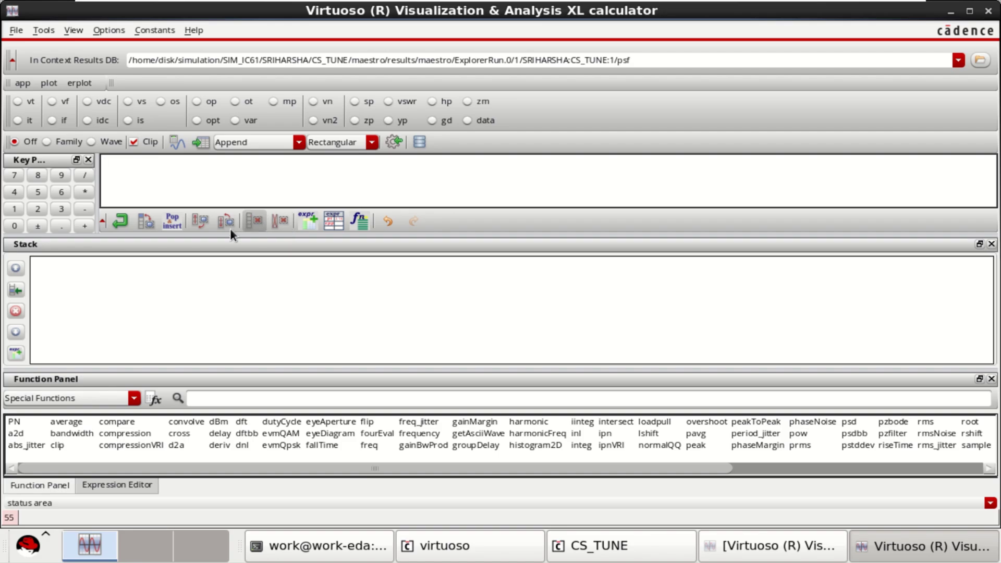
# - Pick the vout net from the schematic so the buffer holds VT("/vout")
pyautogui.click(17, 101)
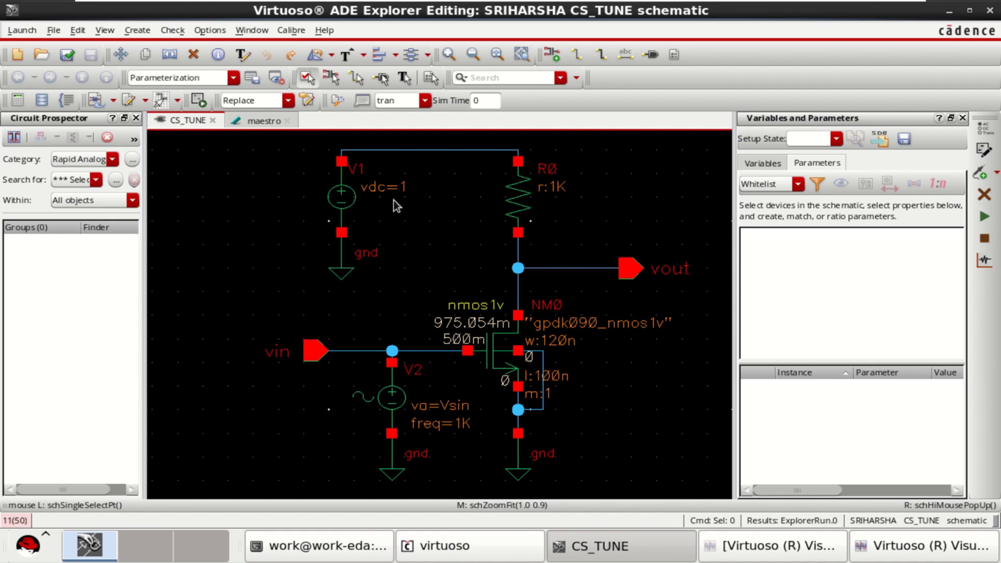
pyautogui.click(925, 550)
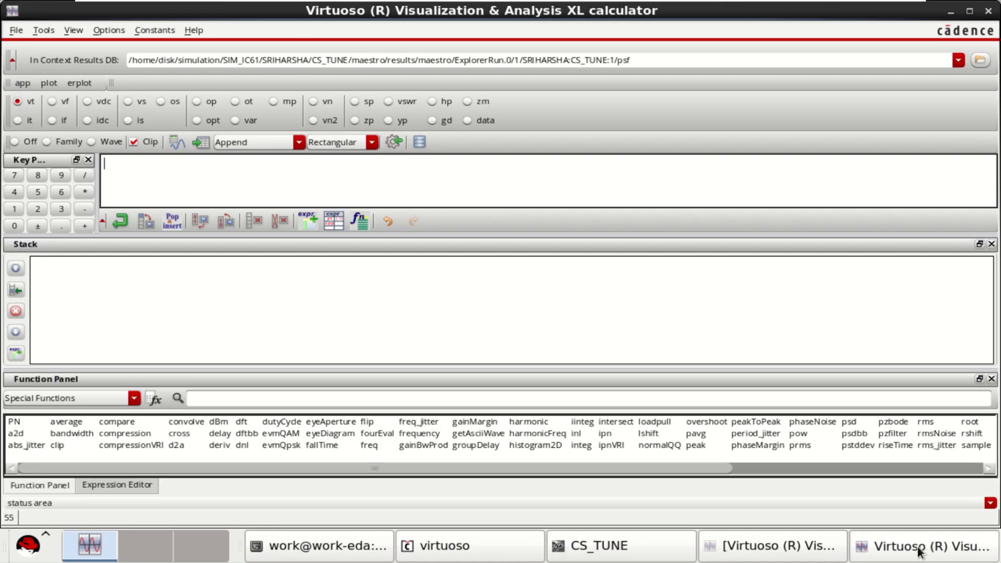
pyautogui.click(22, 139)
pyautogui.click(18, 102)
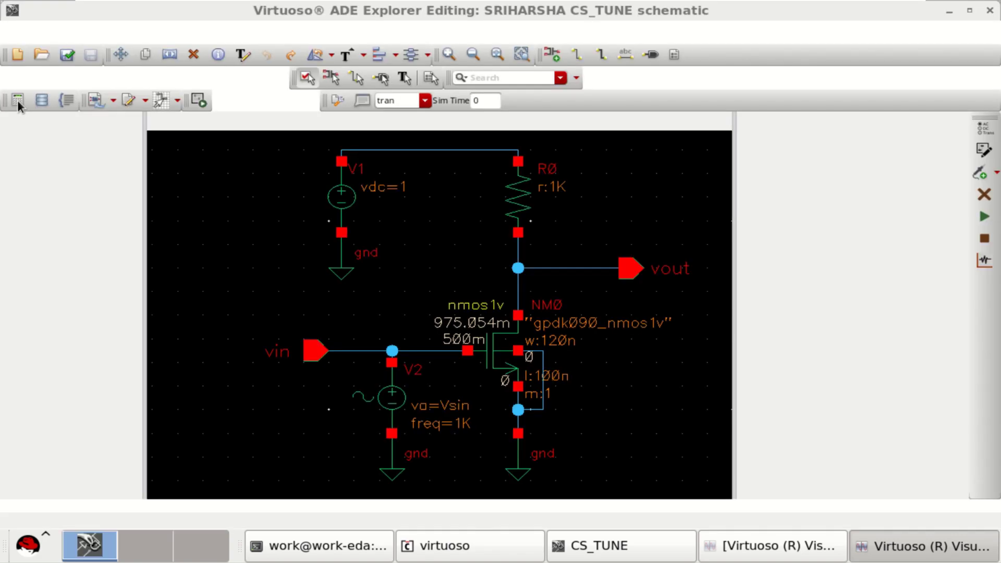
pyautogui.click(674, 275)
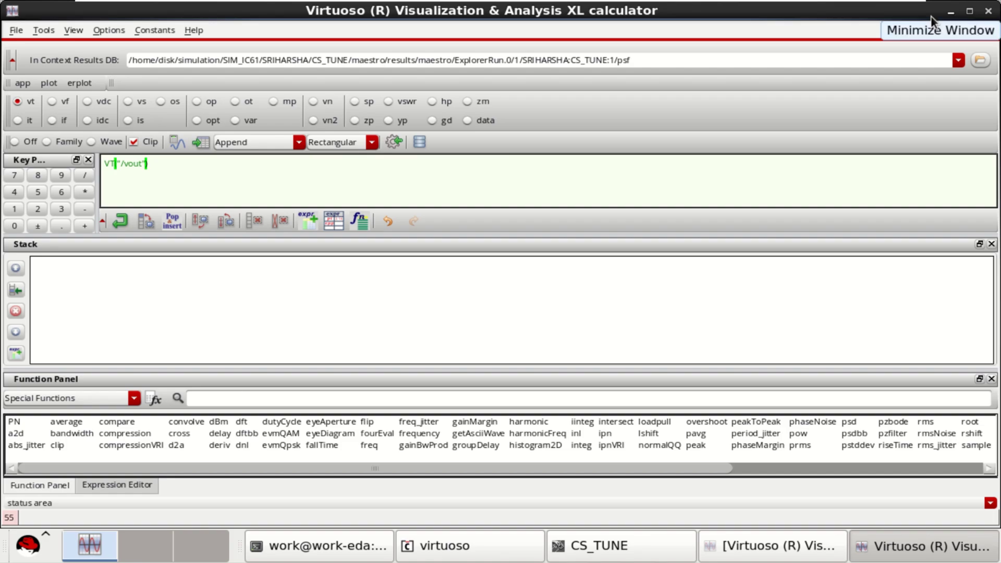
# - Check VT("/vout") in the maestro Outputs table, then restore the calculator
pyautogui.click(949, 12)
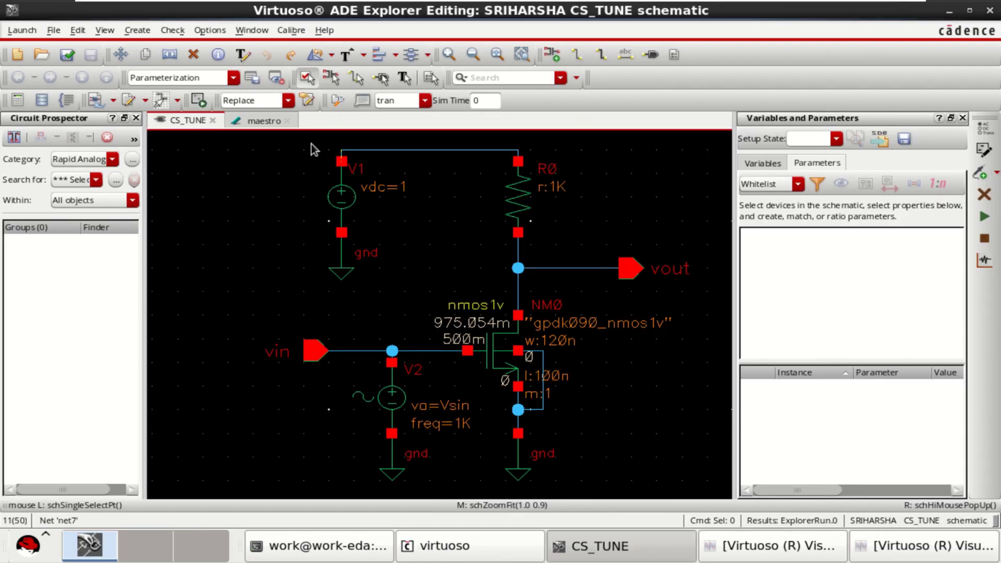
pyautogui.click(255, 122)
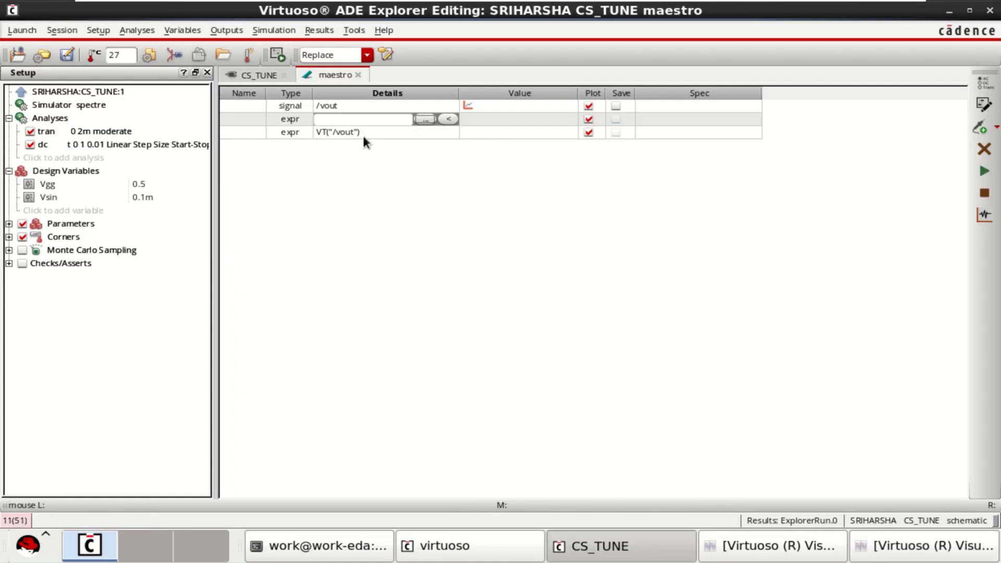
pyautogui.click(931, 553)
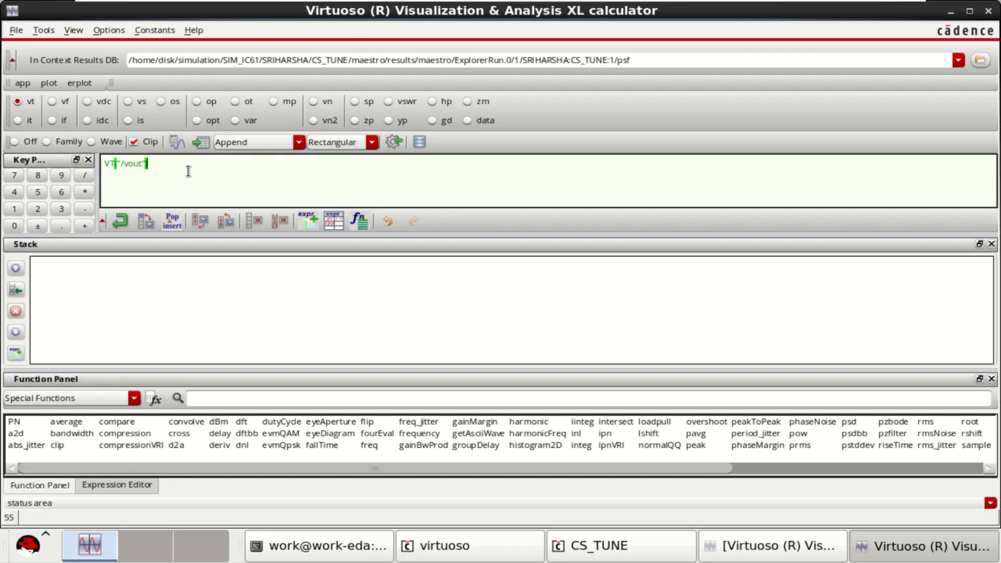
# - Build an operating-point expression for transistor NM0's region parameter
pyautogui.click(253, 220)
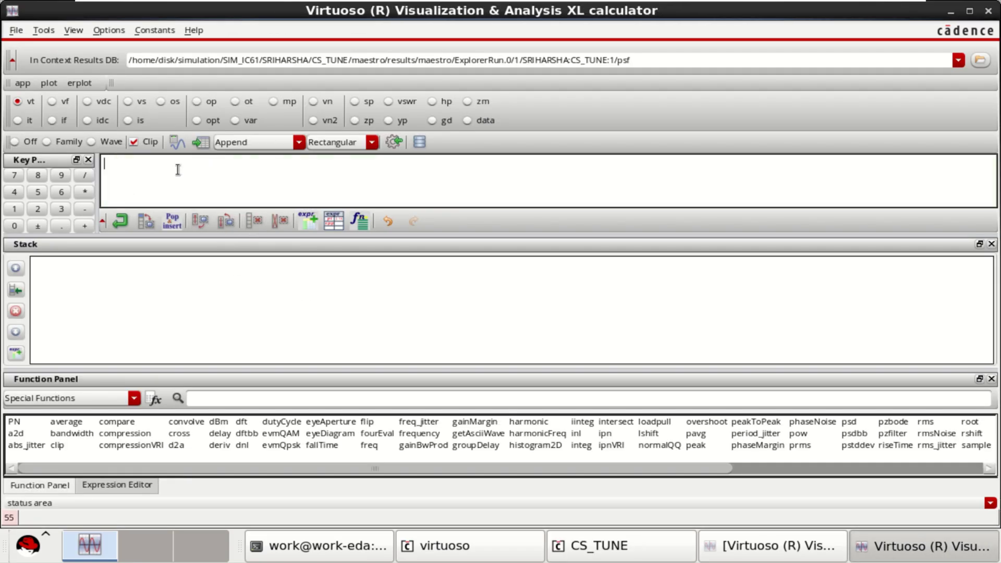
pyautogui.click(208, 100)
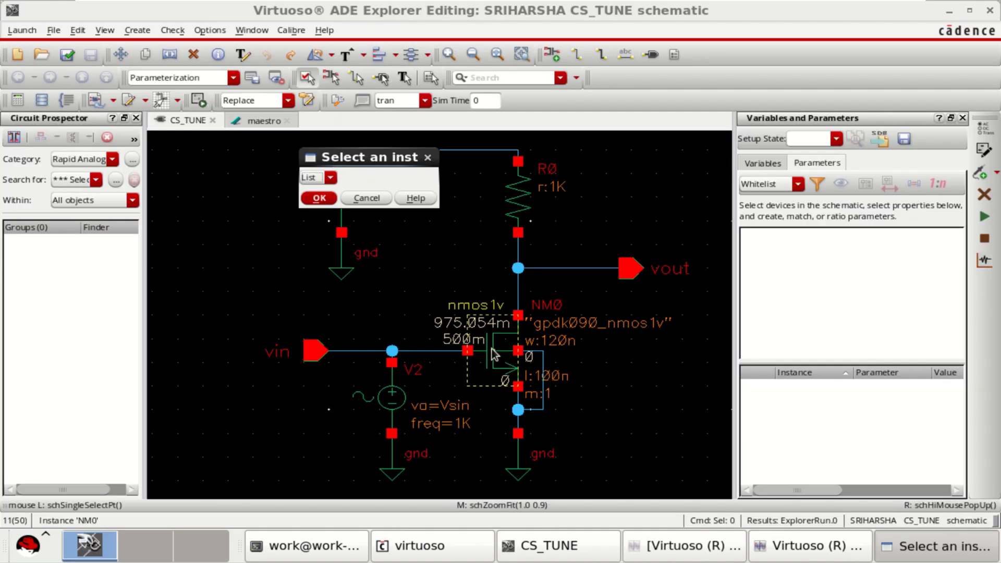
pyautogui.click(493, 356)
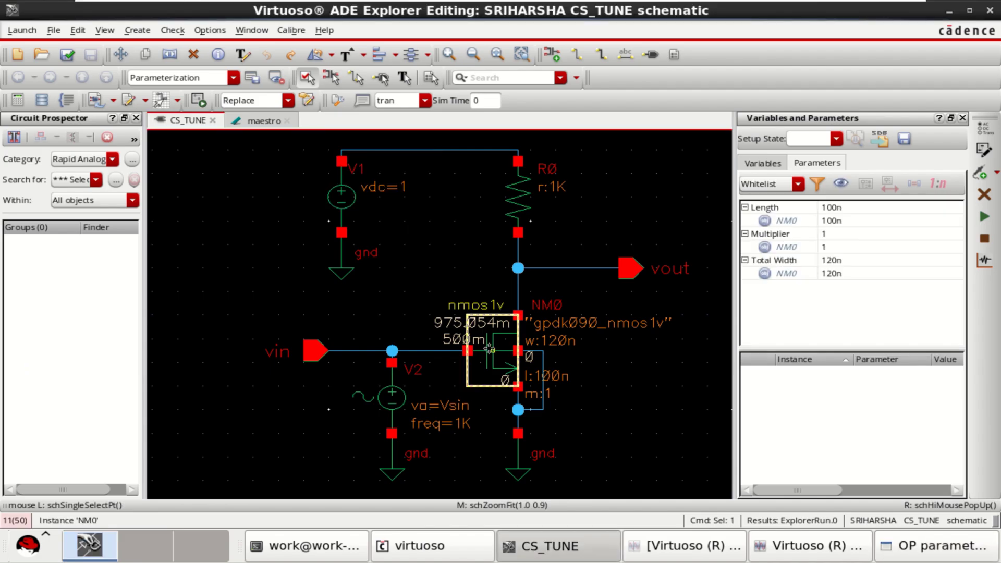
pyautogui.click(933, 545)
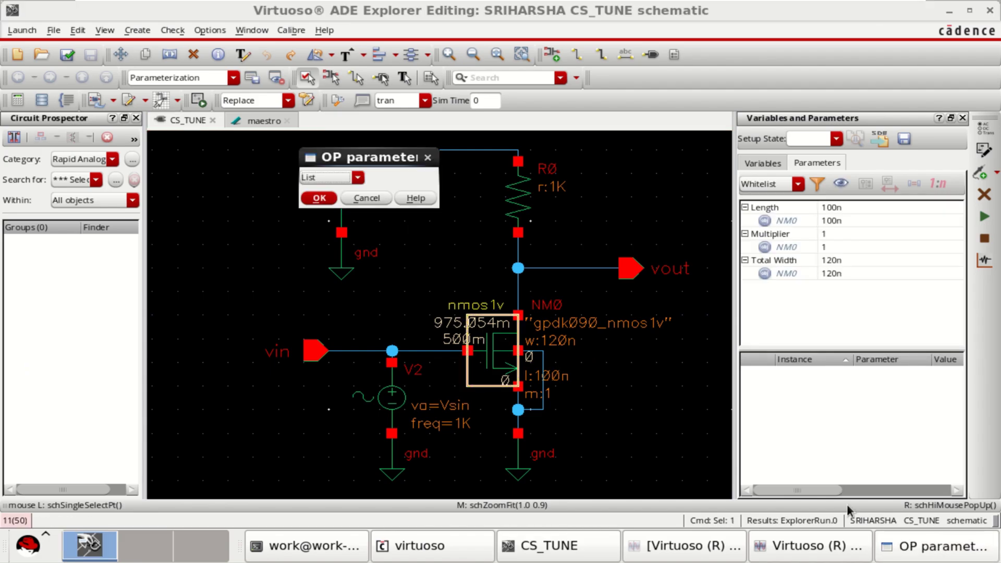
pyautogui.click(357, 178)
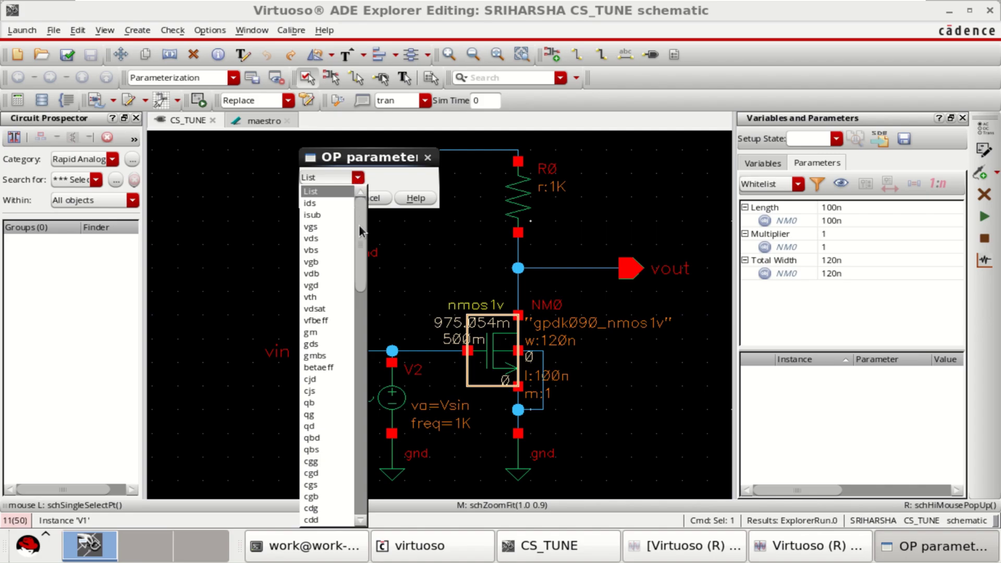
pyautogui.moveTo(359, 226); pyautogui.dragTo(368, 492)
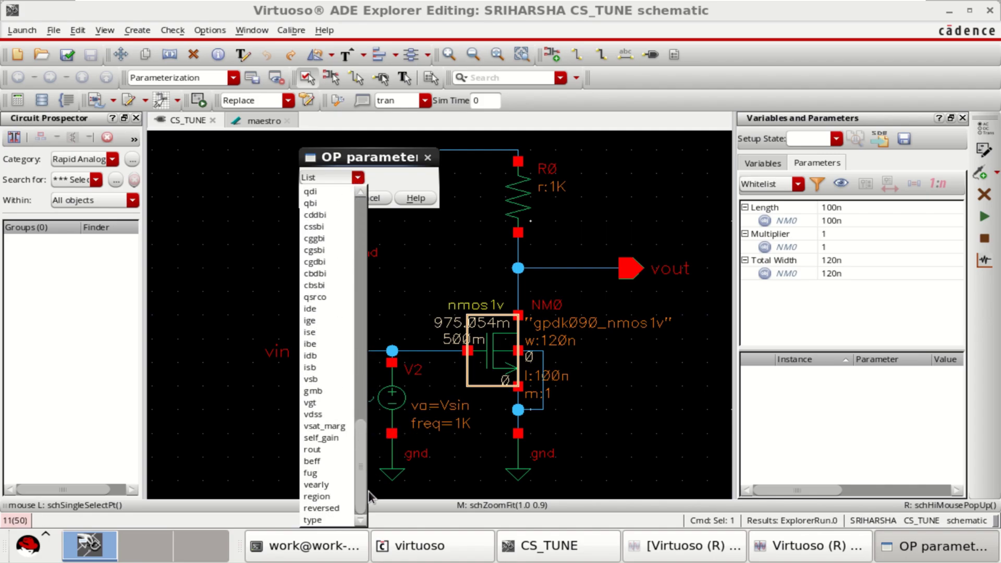
pyautogui.click(327, 499)
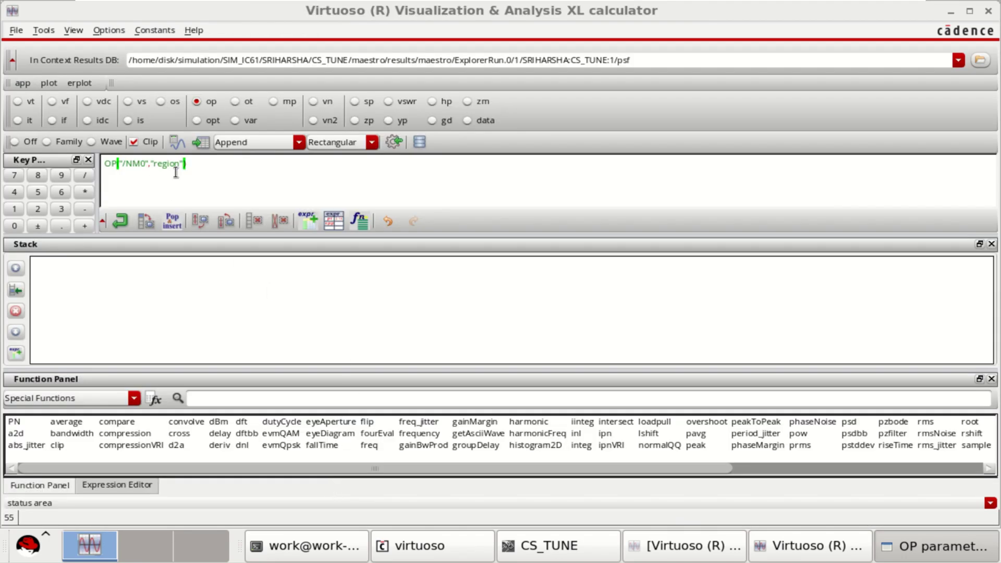
# - Build an operating-point expression for NM0's vth parameter
pyautogui.click(395, 140)
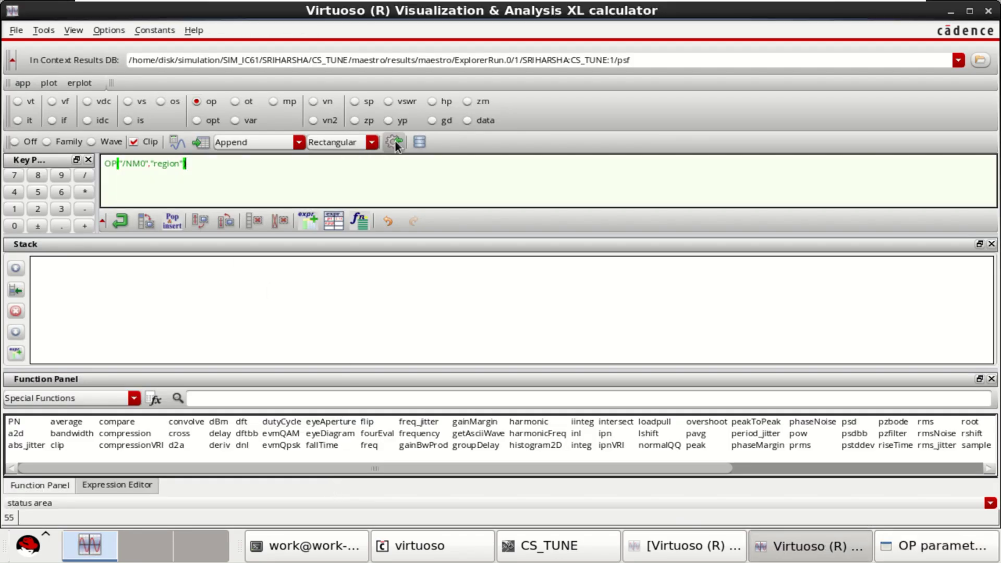
pyautogui.click(14, 141)
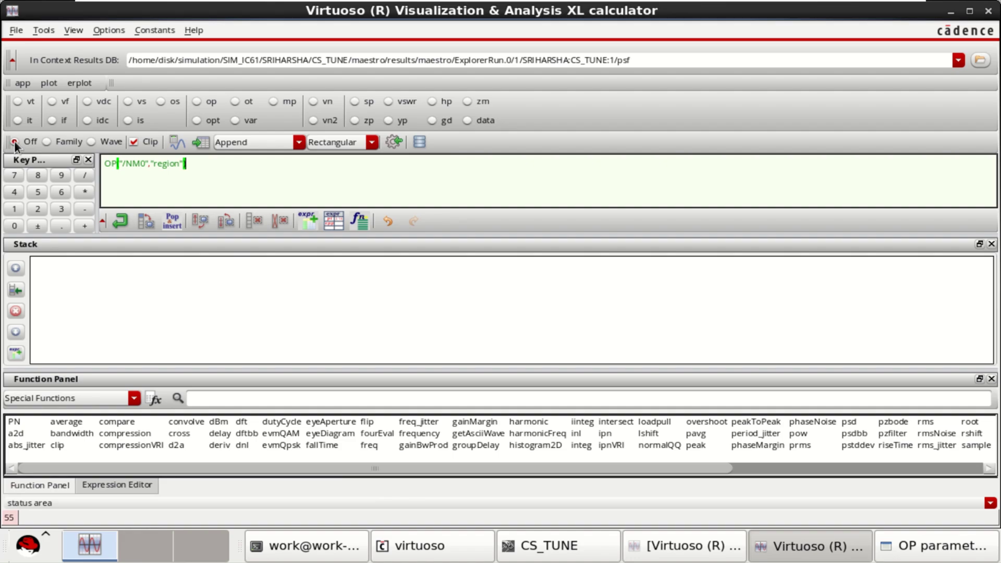
pyautogui.click(196, 101)
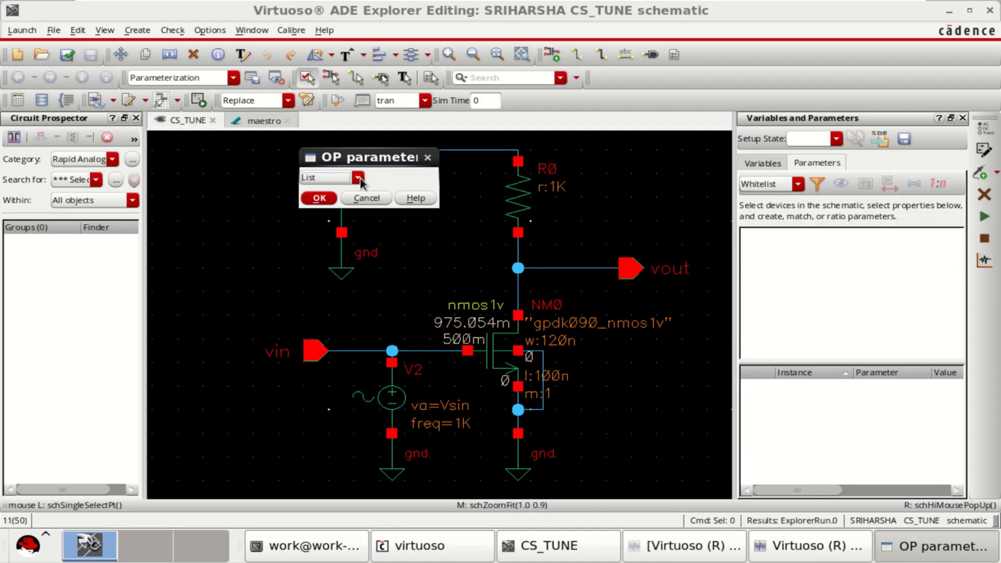
pyautogui.click(358, 178)
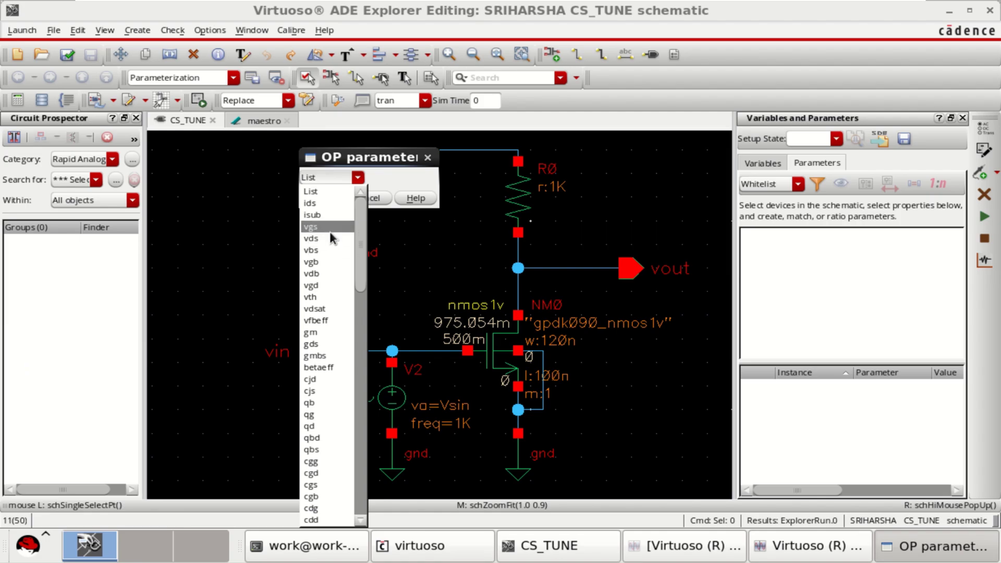
pyautogui.click(324, 296)
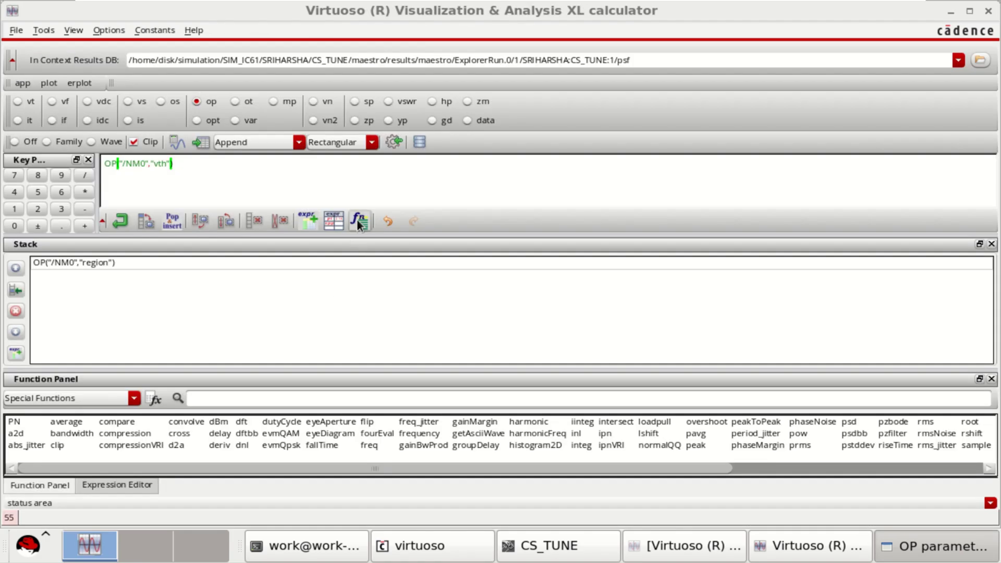
# - Abandon a partial operating-point selection and clear the calculator buffer
pyautogui.click(394, 138)
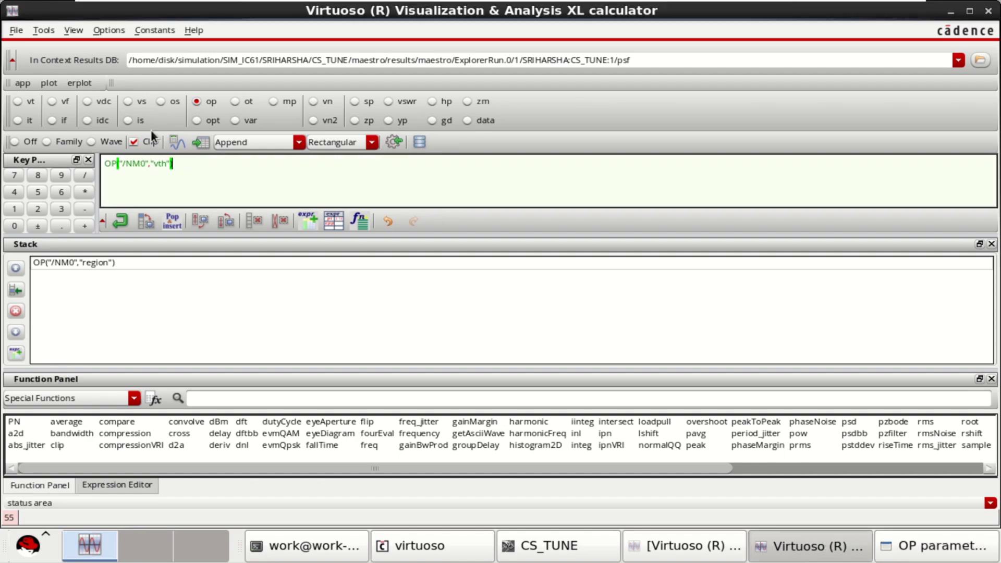
pyautogui.click(29, 142)
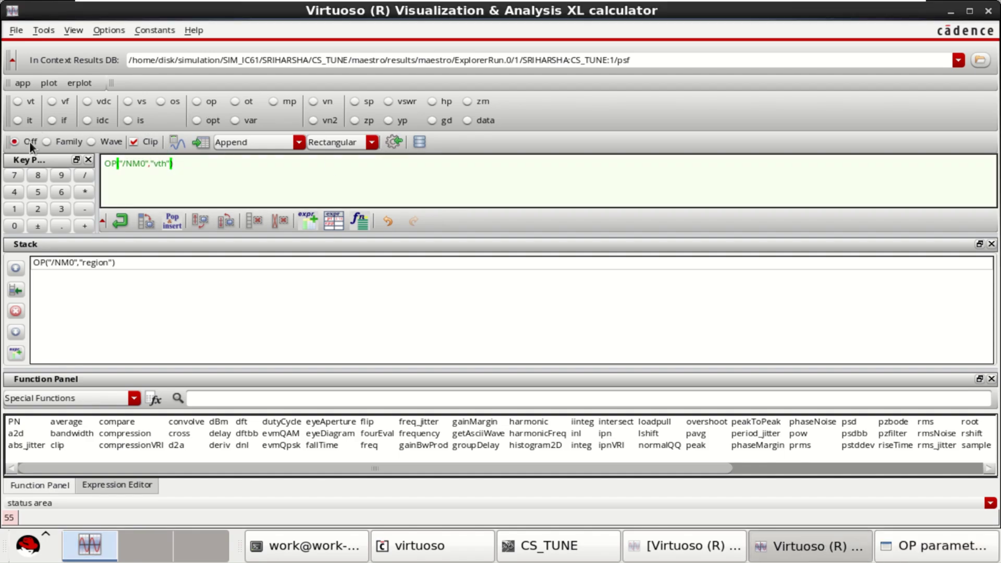
pyautogui.click(199, 101)
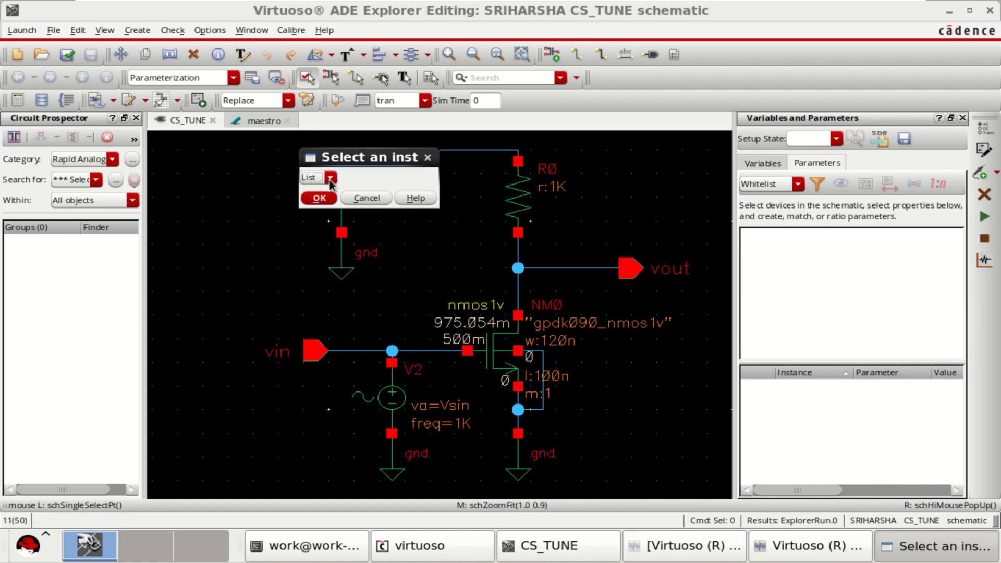
pyautogui.click(330, 178)
pyautogui.click(331, 179)
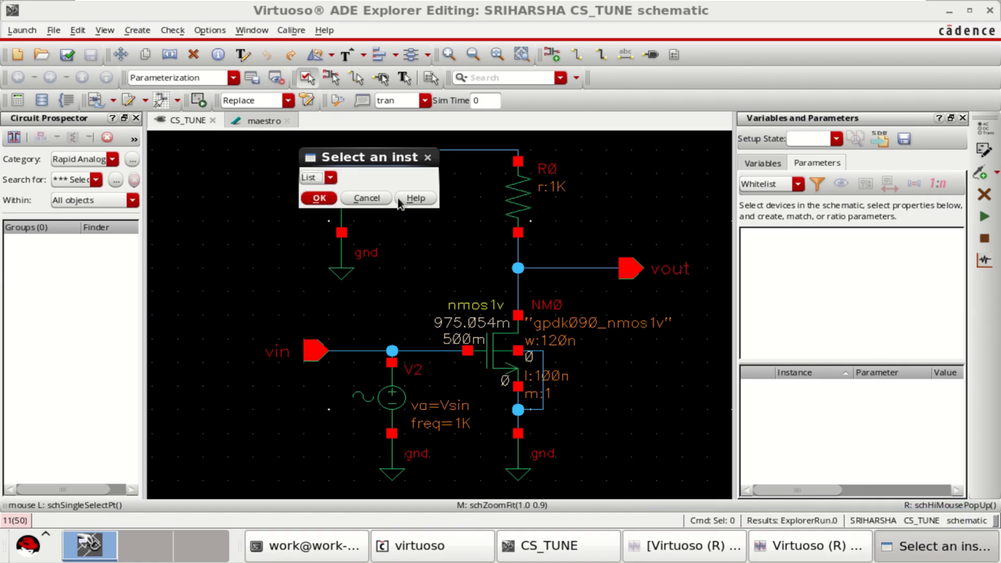
pyautogui.click(366, 198)
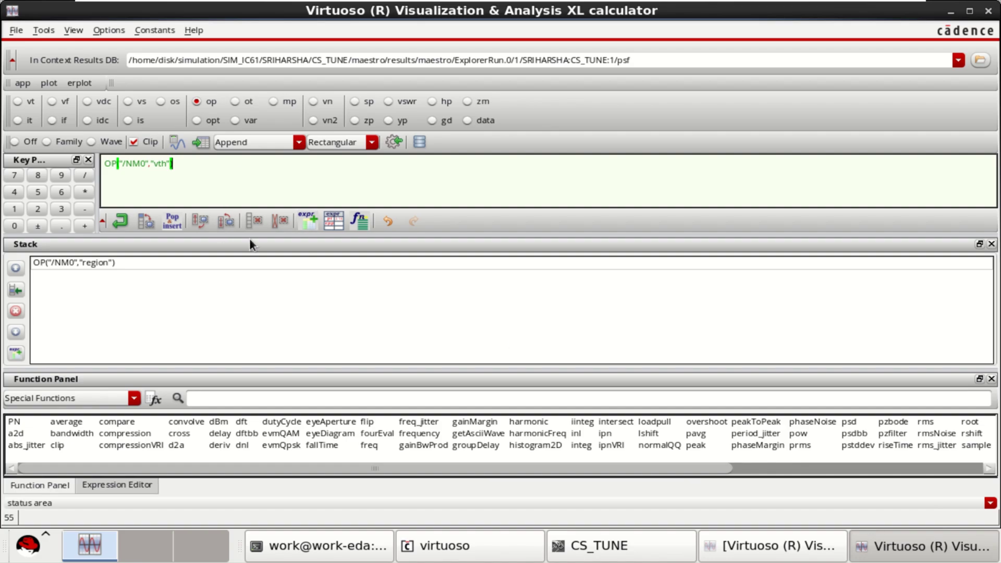
pyautogui.click(257, 221)
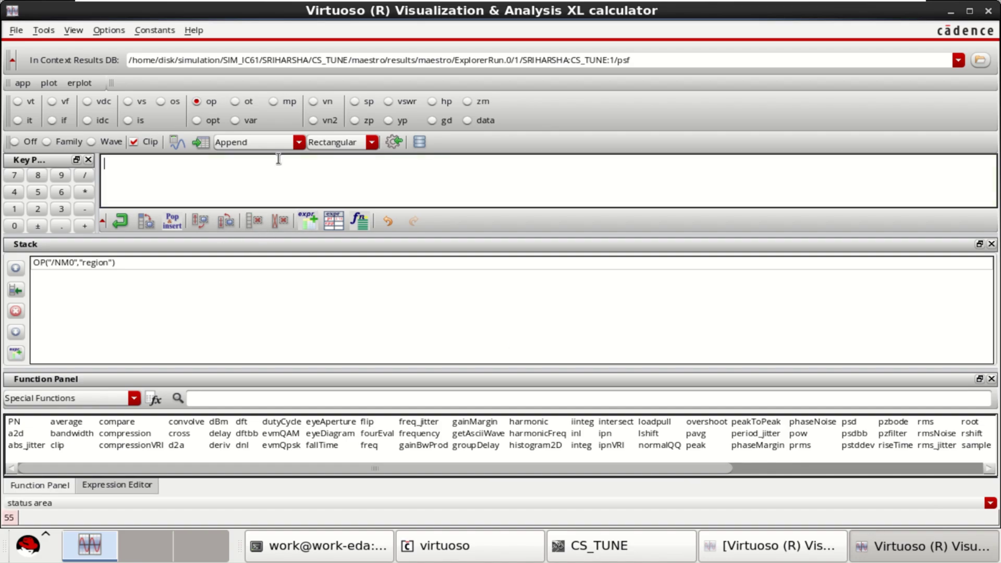
pyautogui.click(15, 141)
# - Build NM0's gm operating-point expression and close the calculator
pyautogui.click(199, 102)
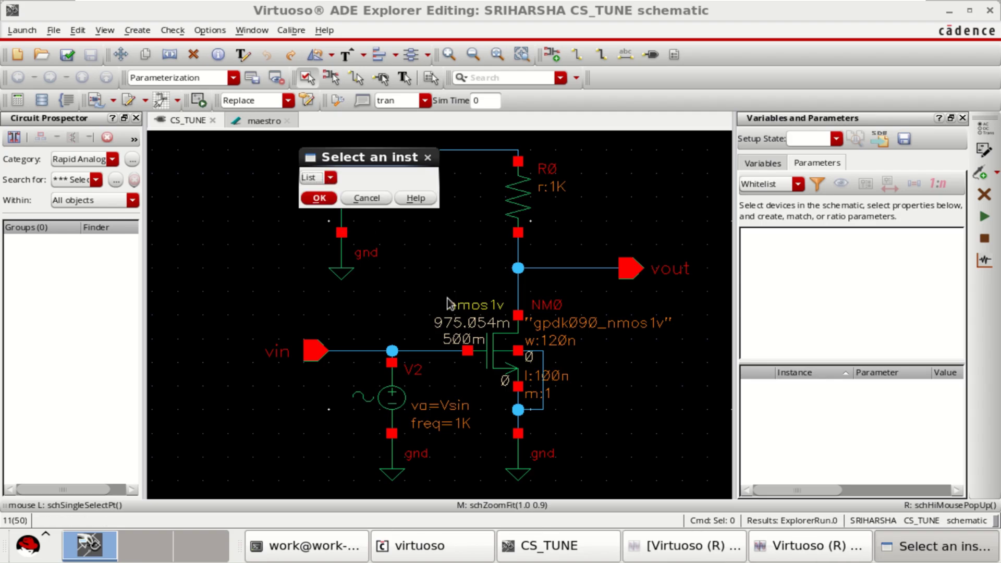
pyautogui.click(493, 341)
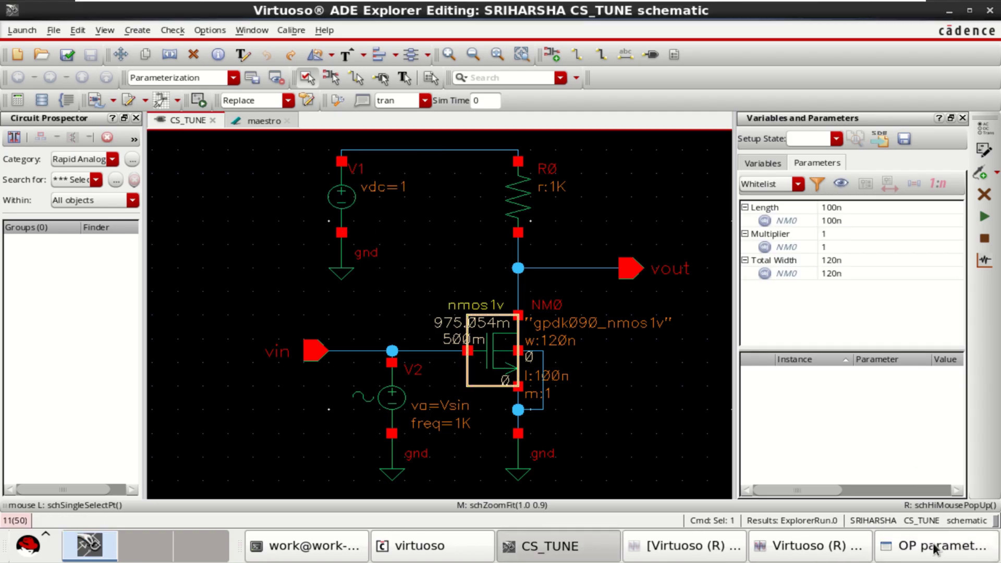
pyautogui.click(358, 179)
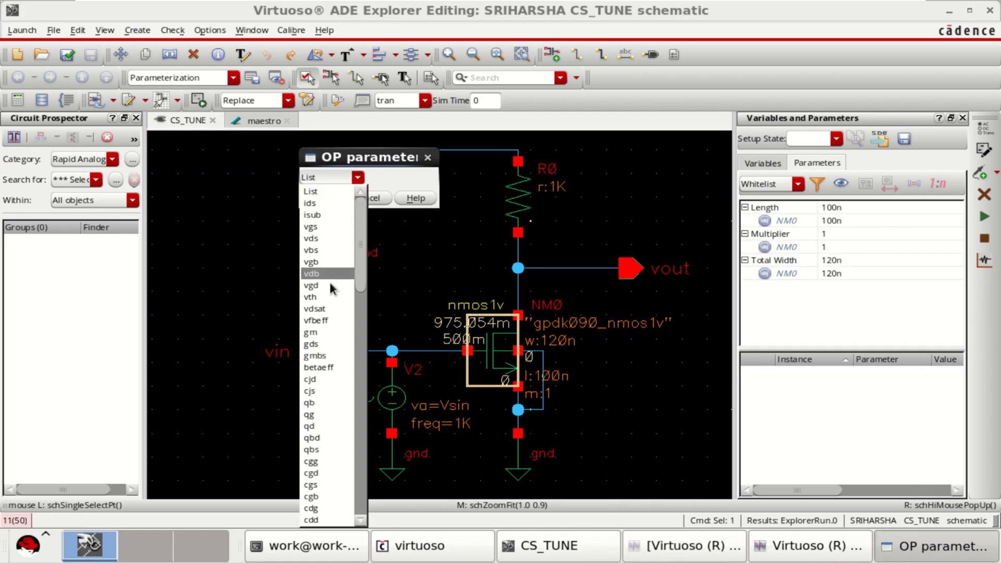
pyautogui.click(327, 333)
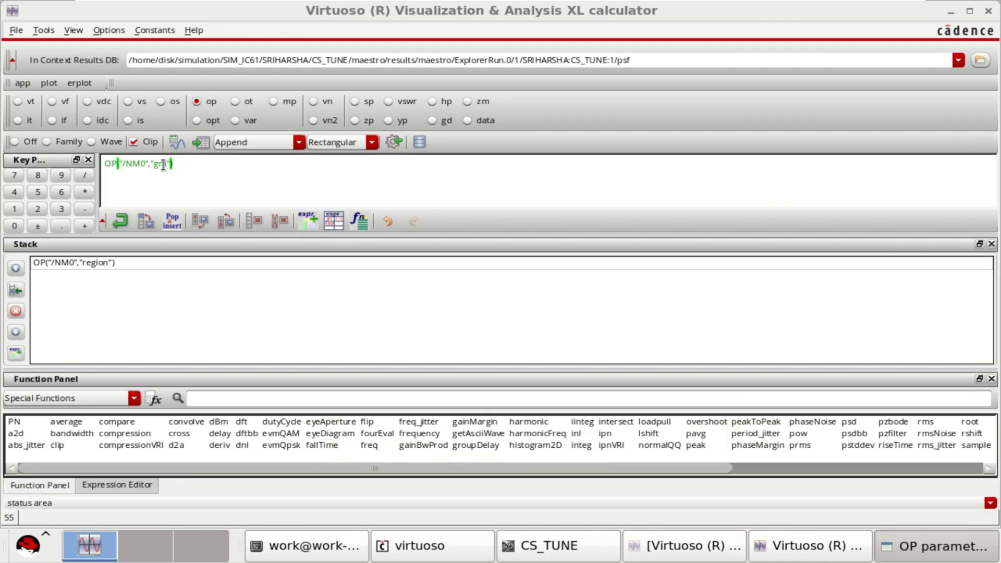
pyautogui.click(391, 139)
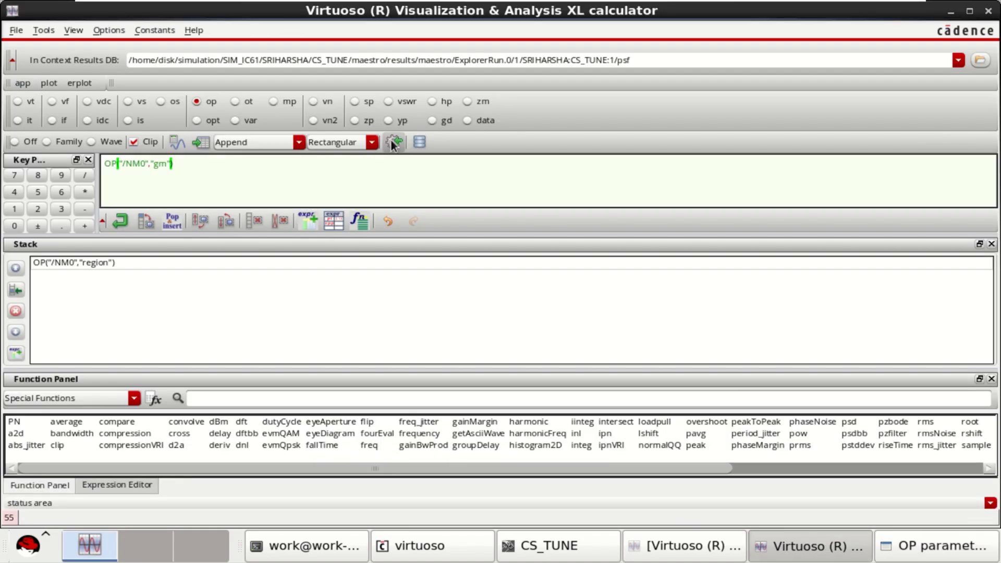
pyautogui.click(987, 12)
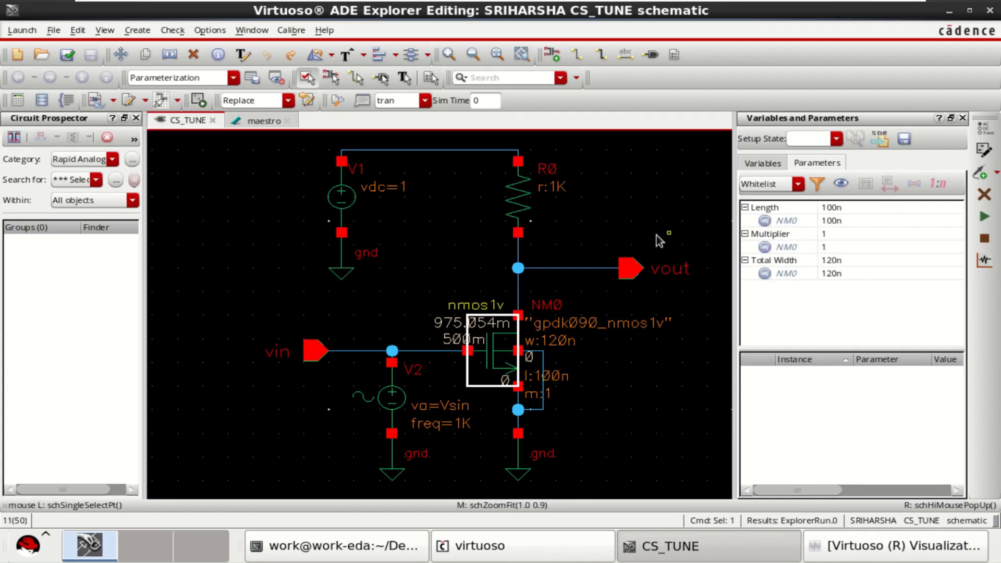
# - Delete the empty expression output row in maestro
pyautogui.click(257, 121)
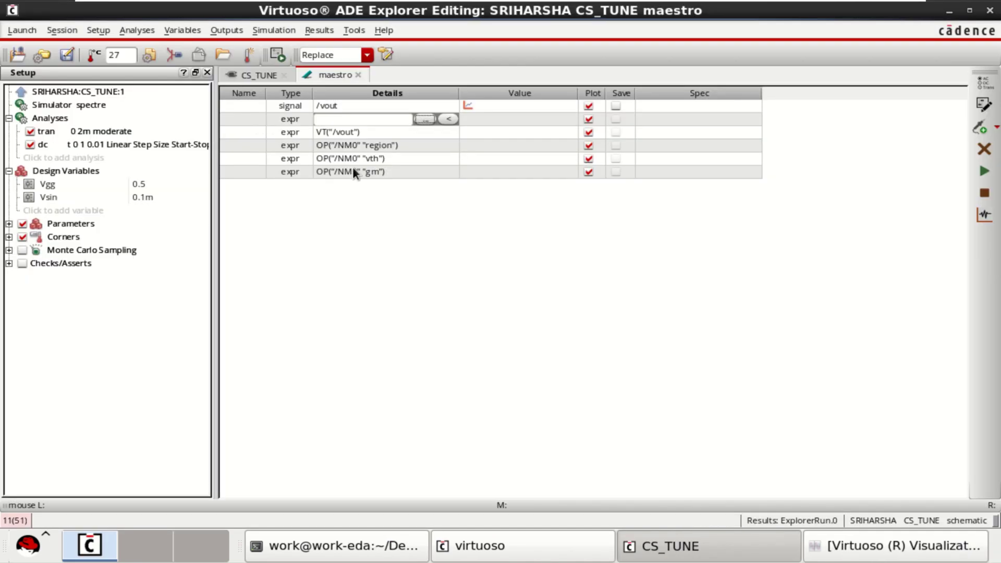
pyautogui.click(246, 115)
pyautogui.rightClick(246, 119)
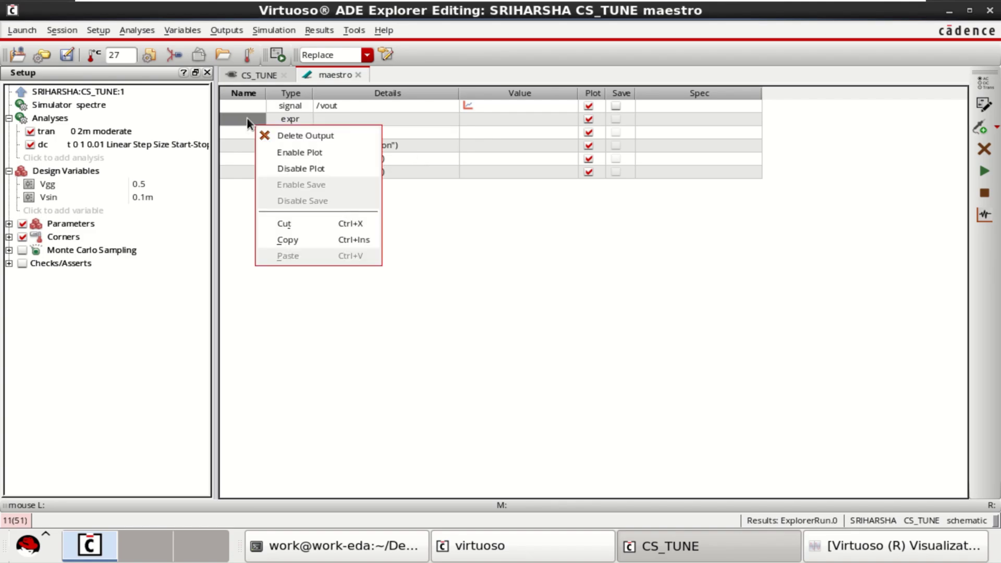
pyautogui.click(315, 134)
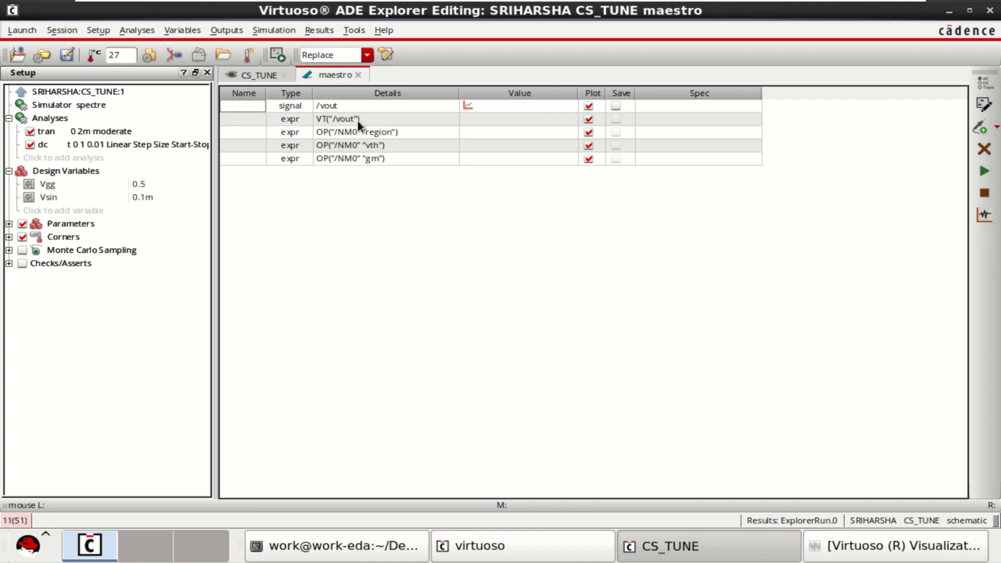
# - Name the vout and region outputs 'Vout' and 'Region'
pyautogui.click(240, 117)
pyautogui.click(247, 119)
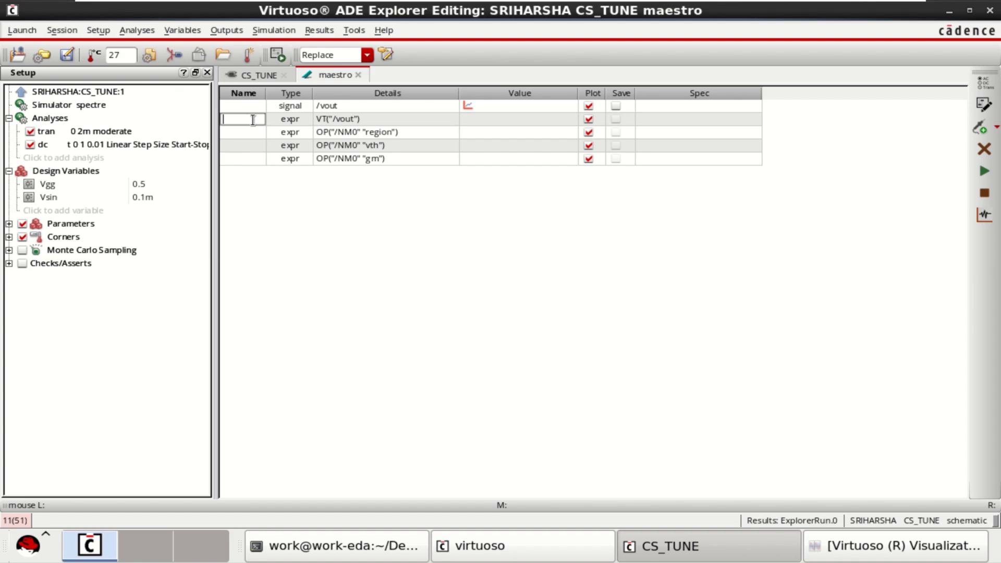
pyautogui.write('Vout')
pyautogui.click(246, 133)
pyautogui.click(245, 132)
pyautogui.write('Region')
pyautogui.click(245, 146)
# - Name the vth and gm outputs 'Vth' and 'Transcond'
pyautogui.click(245, 146)
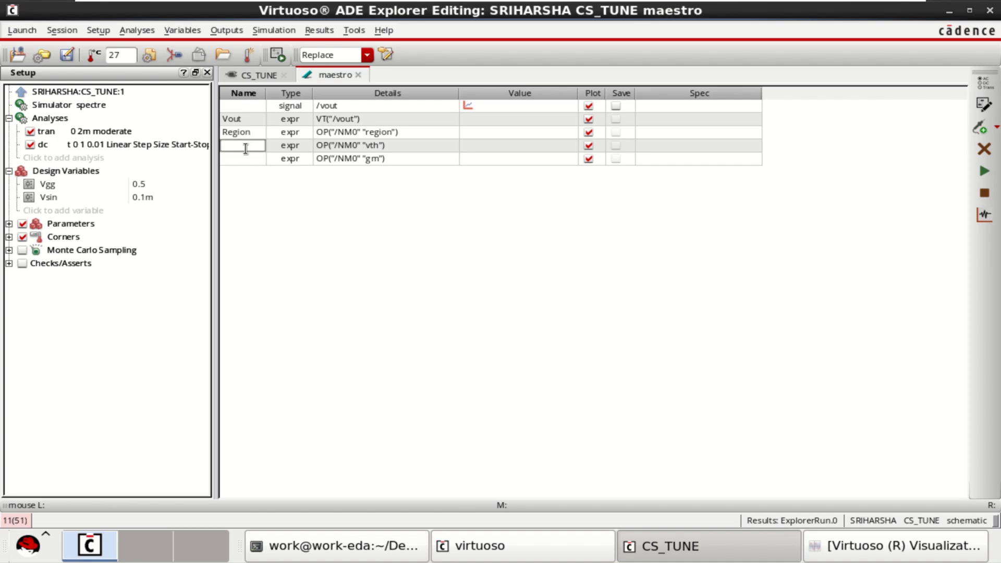
pyautogui.write('Vth')
pyautogui.click(242, 158)
pyautogui.click(243, 159)
pyautogui.write('Transcond')
pyautogui.press('Return')
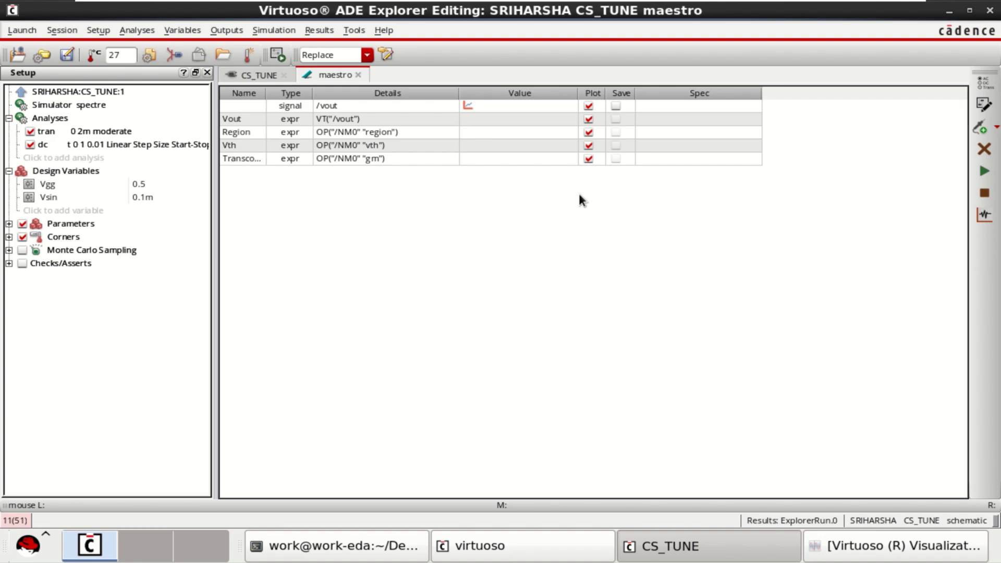
# - Rerun the simulation and check outputs Region 2, Vth 125.1m and Transcond 102.5u
pyautogui.click(983, 170)
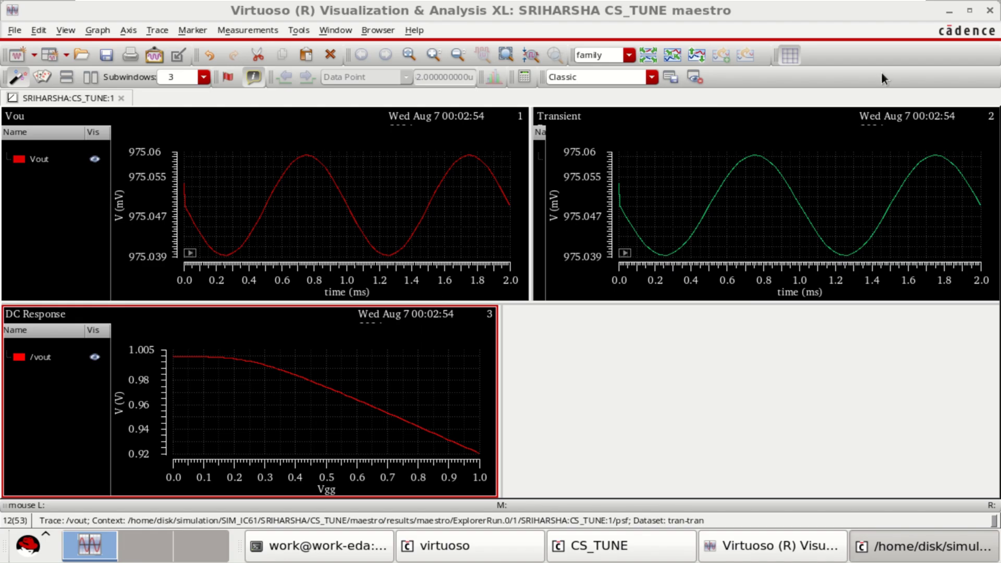
pyautogui.click(947, 11)
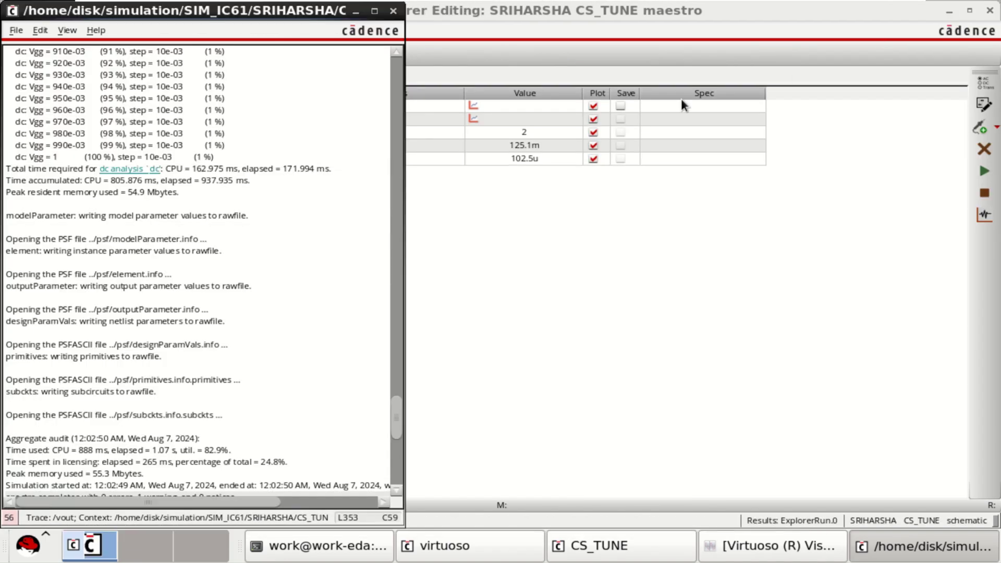
pyautogui.click(355, 12)
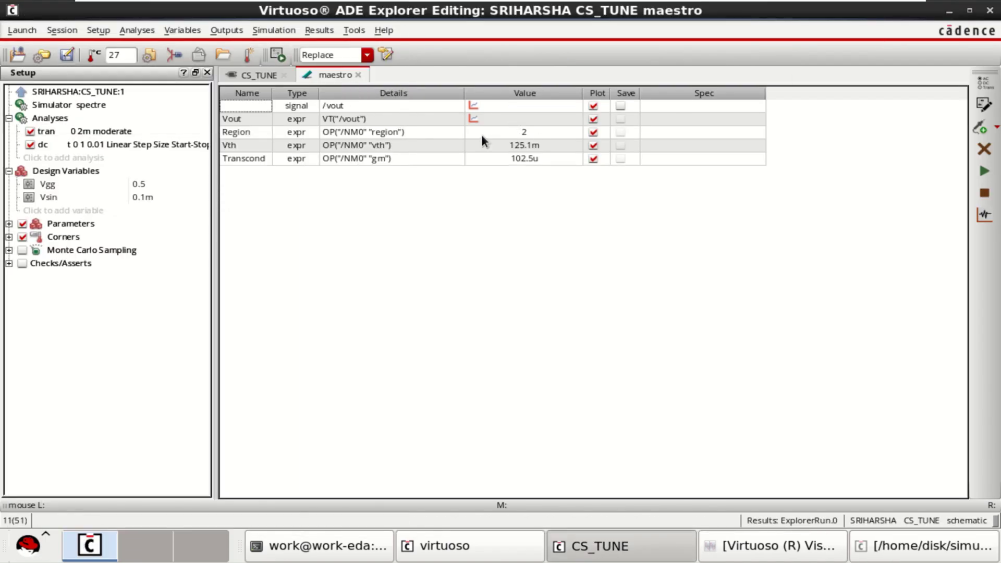
pyautogui.click(542, 130)
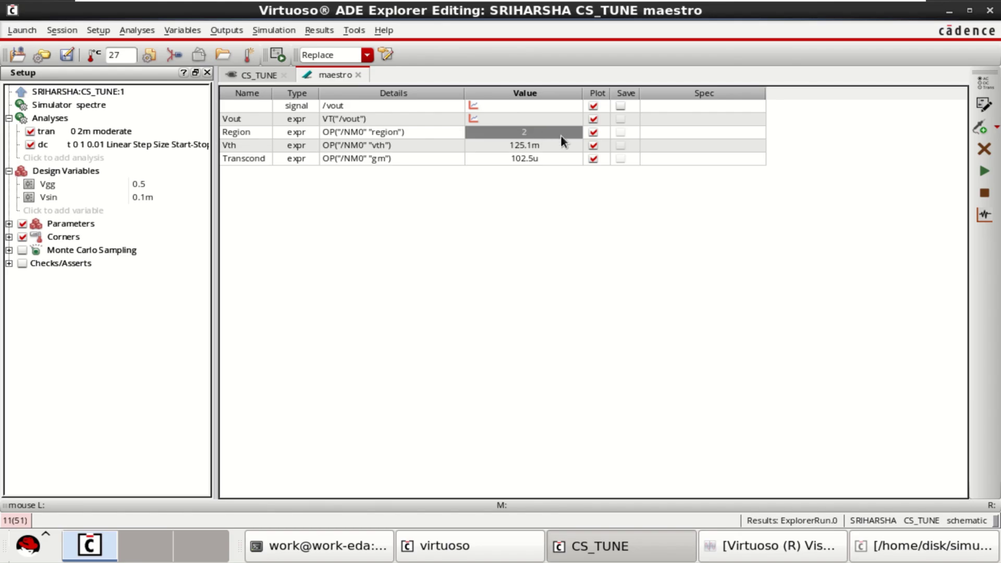
pyautogui.doubleClick(24, 90)
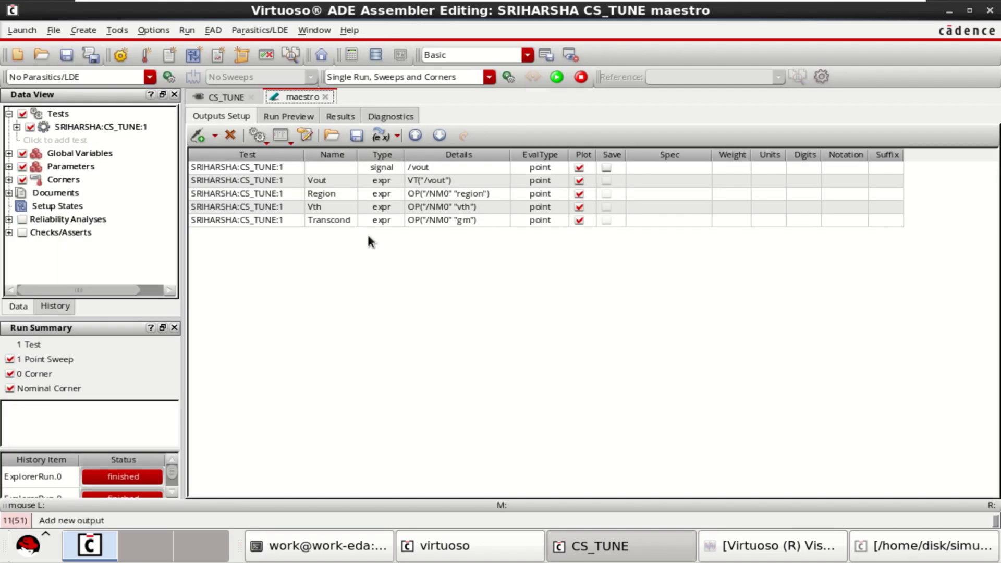
pyautogui.click(334, 113)
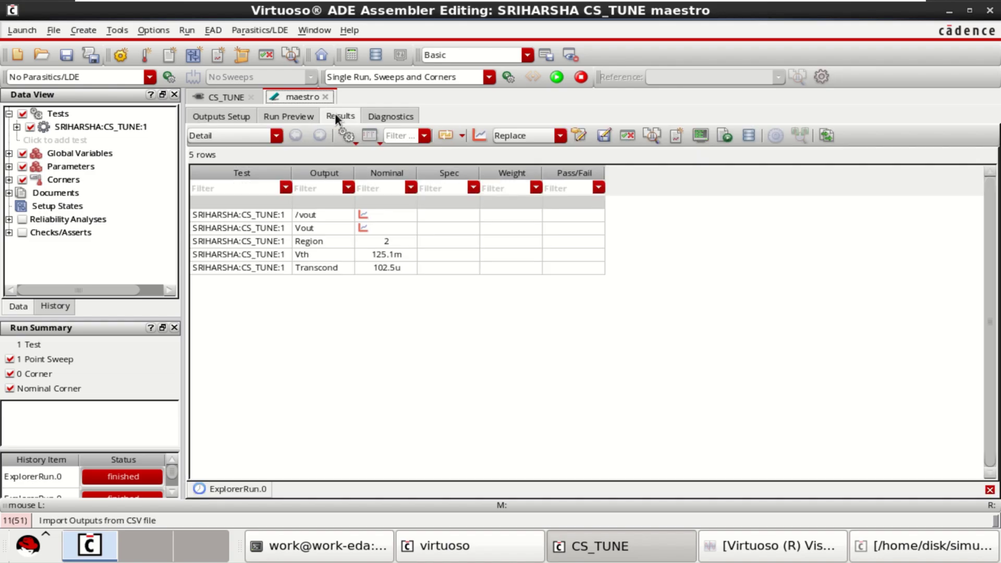
pyautogui.click(393, 240)
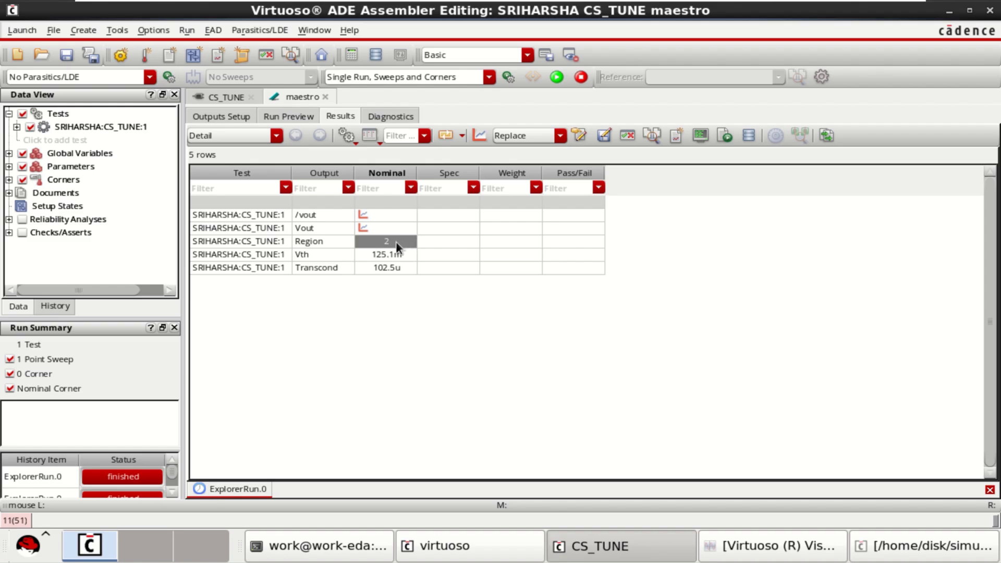
pyautogui.click(405, 323)
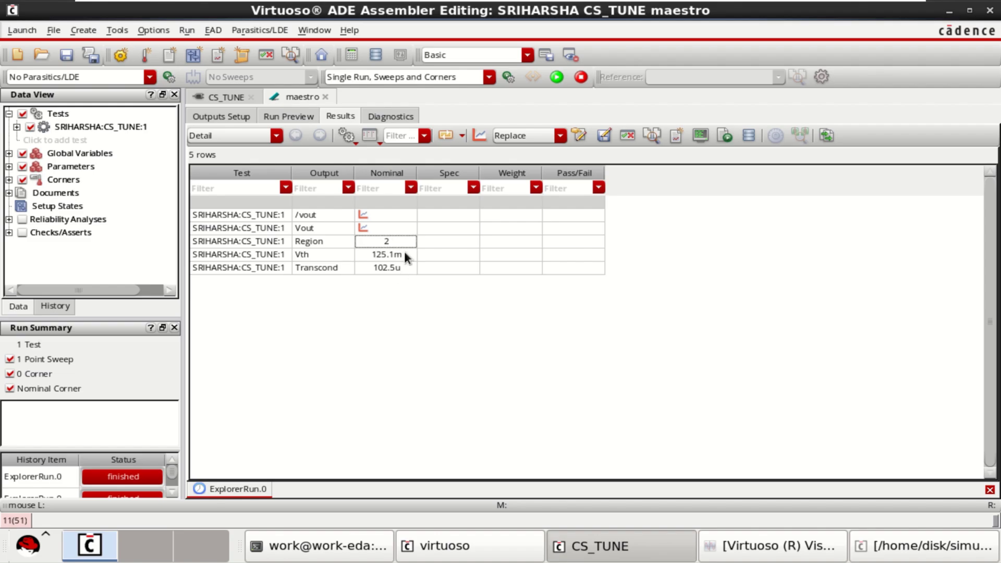
pyautogui.click(404, 241)
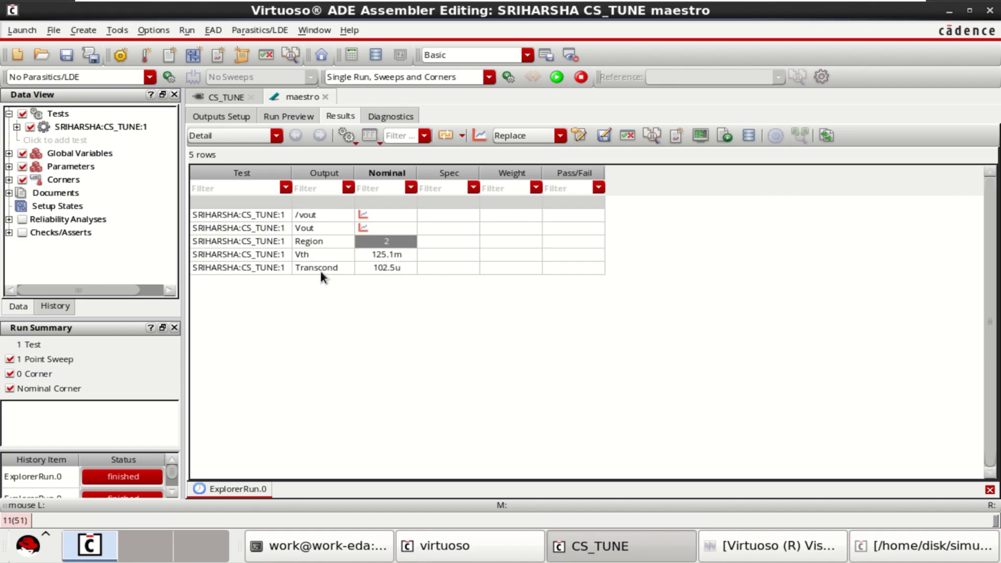
pyautogui.click(395, 268)
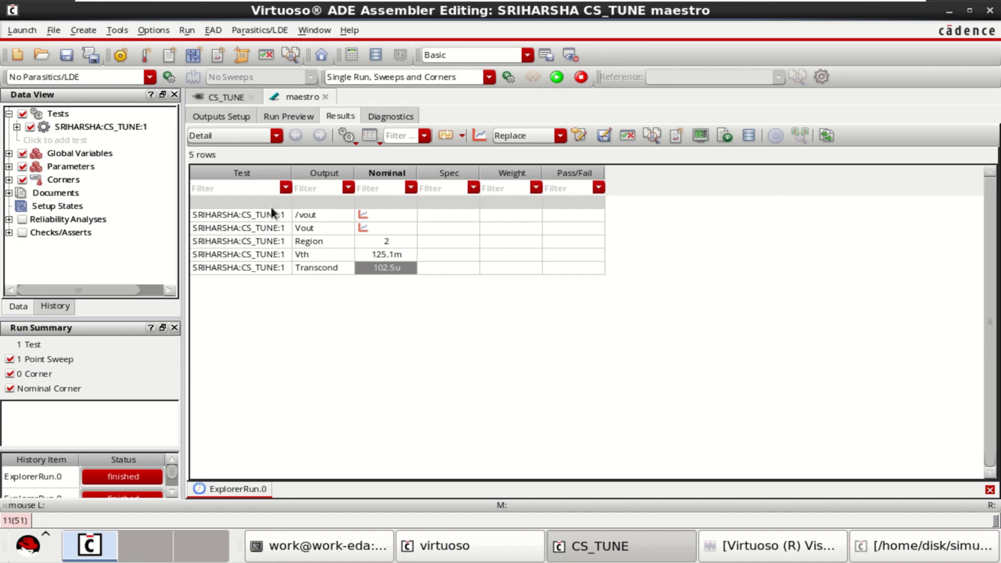
pyautogui.click(46, 128)
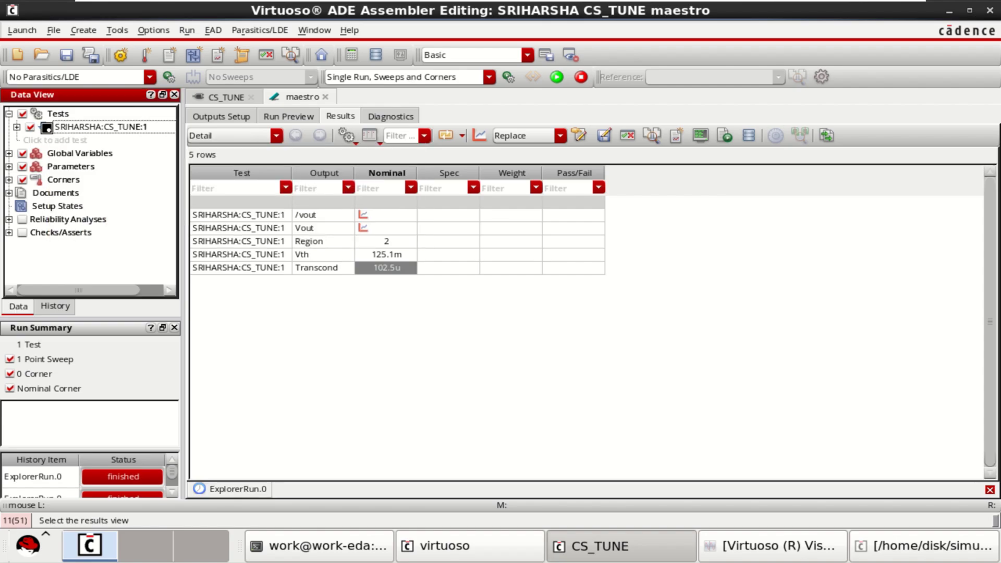
pyautogui.doubleClick(46, 127)
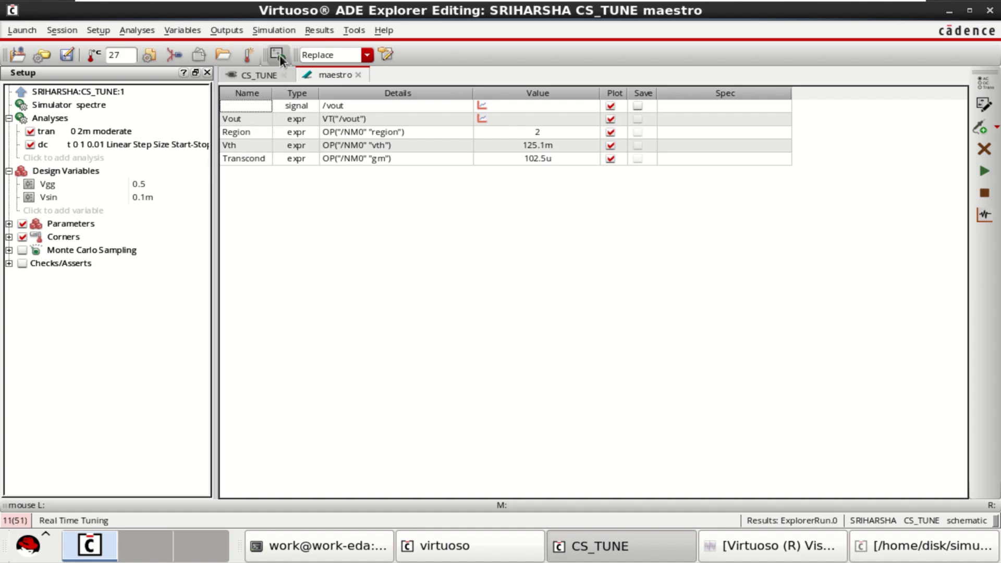
# - Turn on Real Time Tuning from the toolbar, dismissing the simulation options
pyautogui.click(327, 31)
pyautogui.moveTo(352, 29)
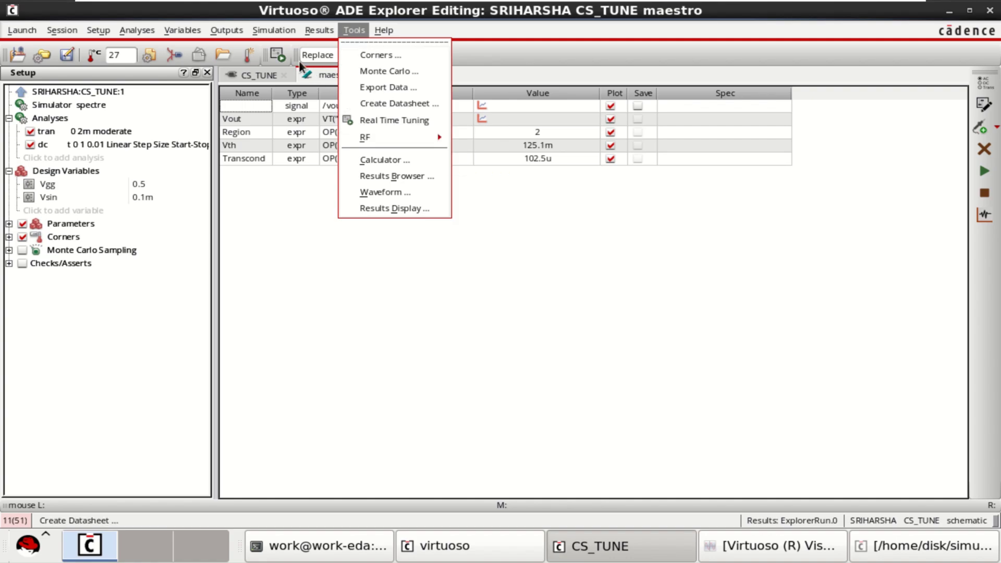
pyautogui.moveTo(286, 32)
pyautogui.click(452, 54)
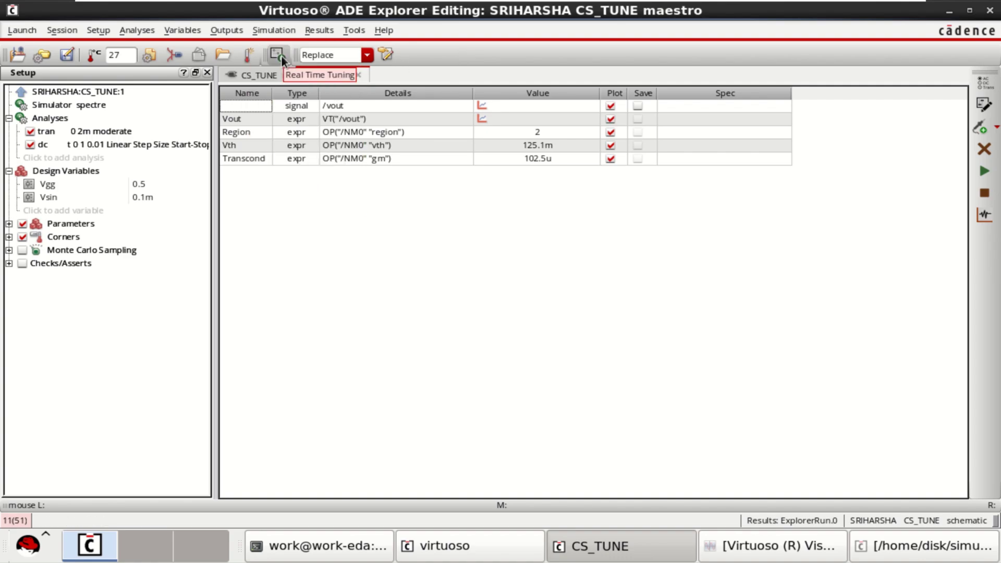
pyautogui.click(281, 57)
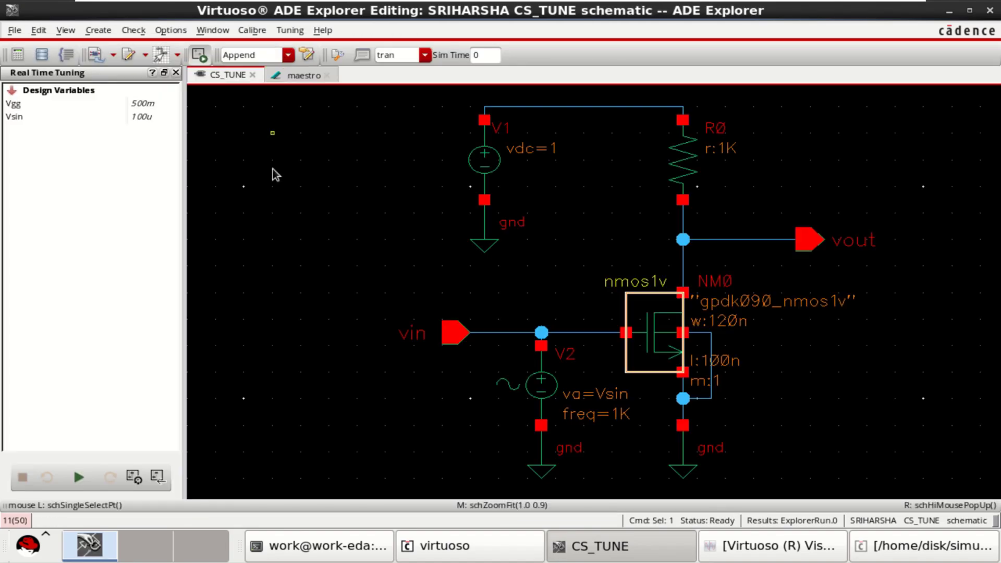
# - In the maestro view, inspect the Vgg (500m) and Vsin (100u) tuning ranges
pyautogui.click(304, 76)
pyautogui.click(58, 116)
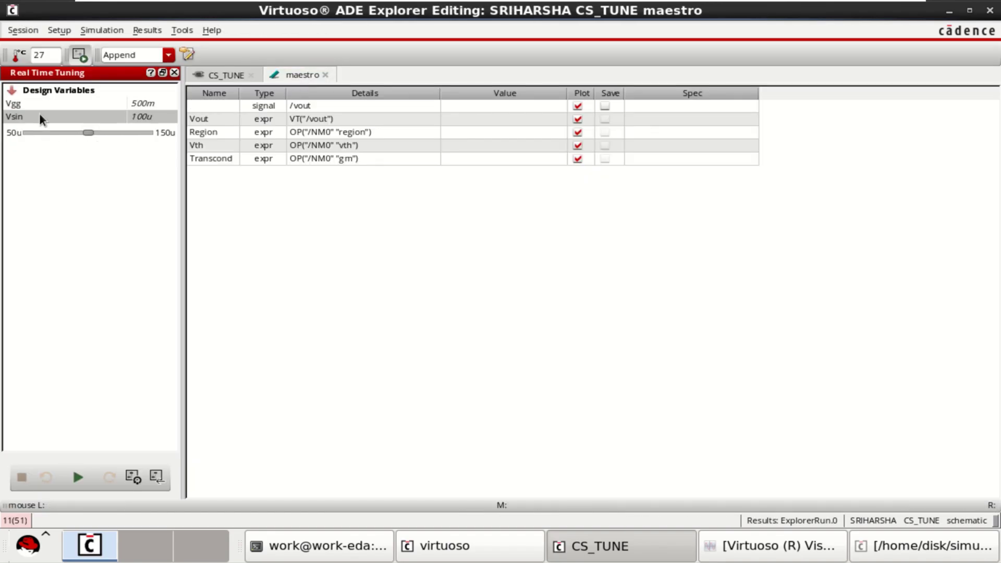
pyautogui.click(20, 104)
pyautogui.click(117, 271)
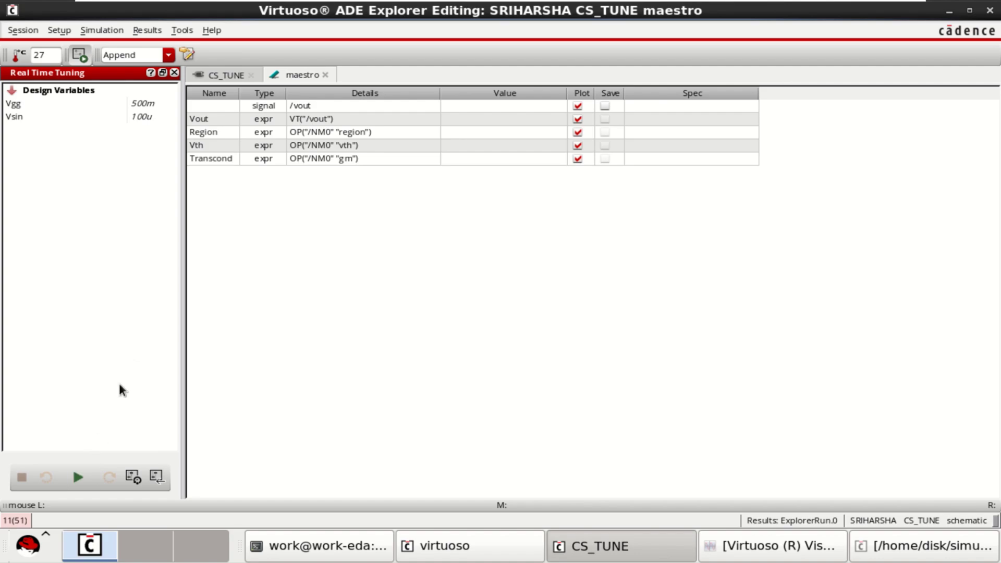
pyautogui.click(60, 107)
pyautogui.click(104, 172)
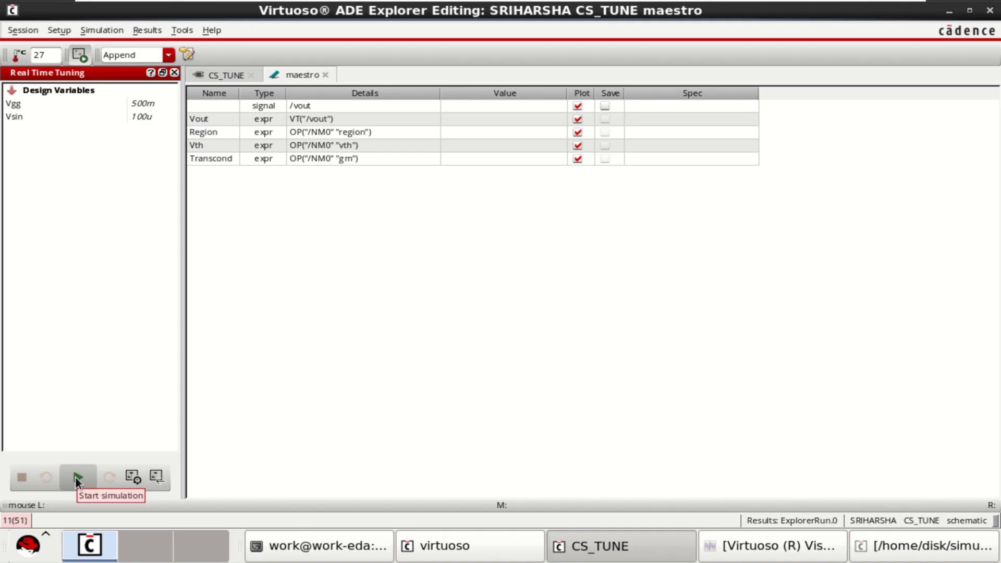
# - Start the real-time tuning simulation and shrink the waveform window beside the tuning panel
pyautogui.click(77, 477)
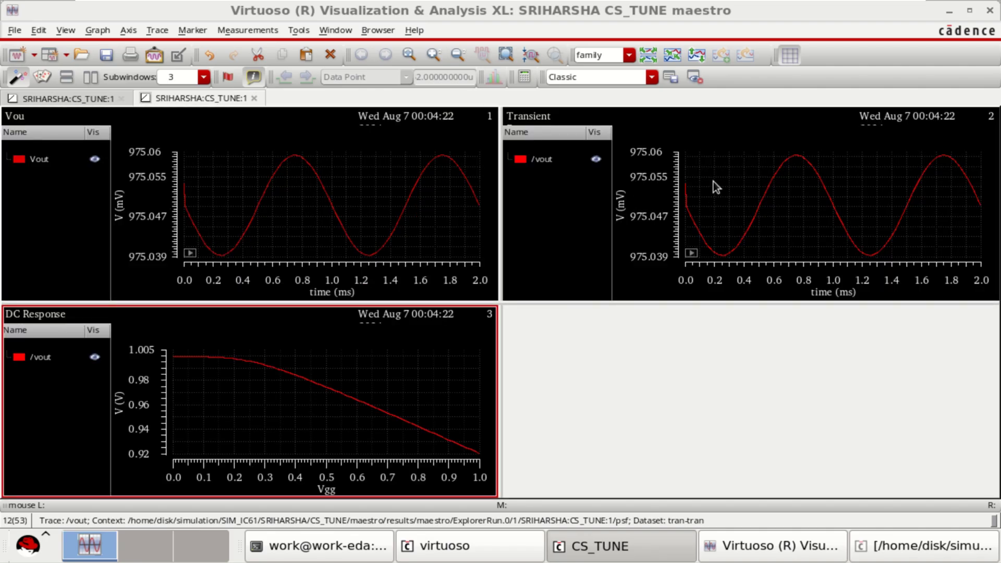
pyautogui.moveTo(548, 161)
pyautogui.mouseDown()
pyautogui.moveTo(68, 159)
pyautogui.moveTo(111, 173)
pyautogui.moveTo(668, 186)
pyautogui.mouseUp()
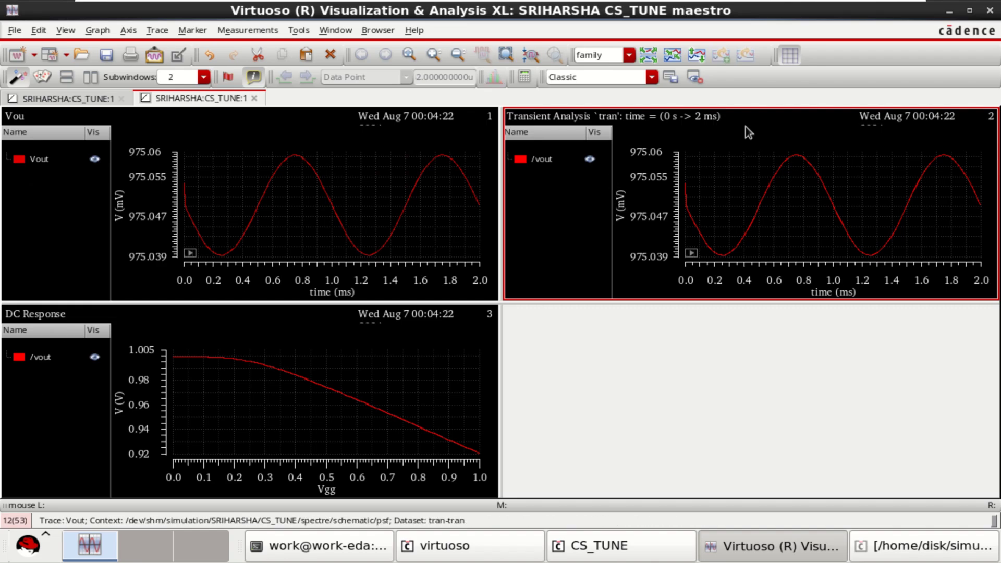
pyautogui.click(970, 10)
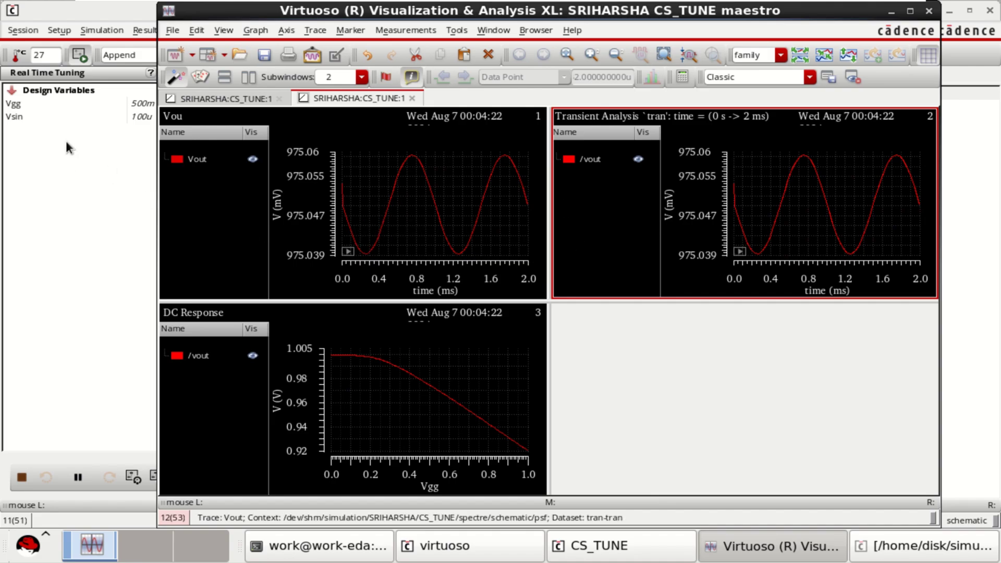
pyautogui.moveTo(318, 12)
pyautogui.mouseDown()
pyautogui.moveTo(344, 10)
pyautogui.moveTo(322, 11)
pyautogui.mouseUp()
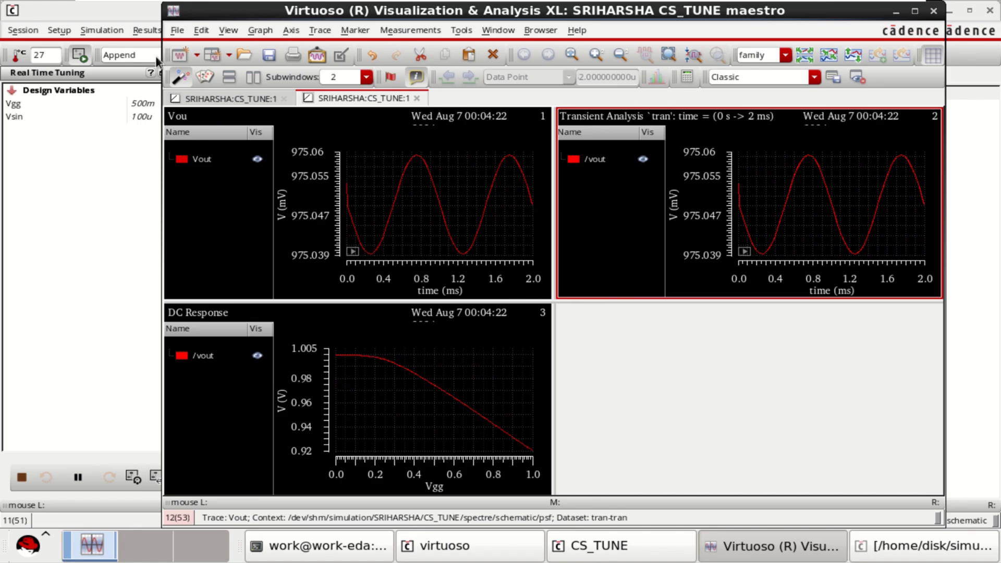
# - Raise Vgg from 500m to 530m and split the Vou plot's traces into stacked strips
pyautogui.click(58, 103)
pyautogui.click(42, 103)
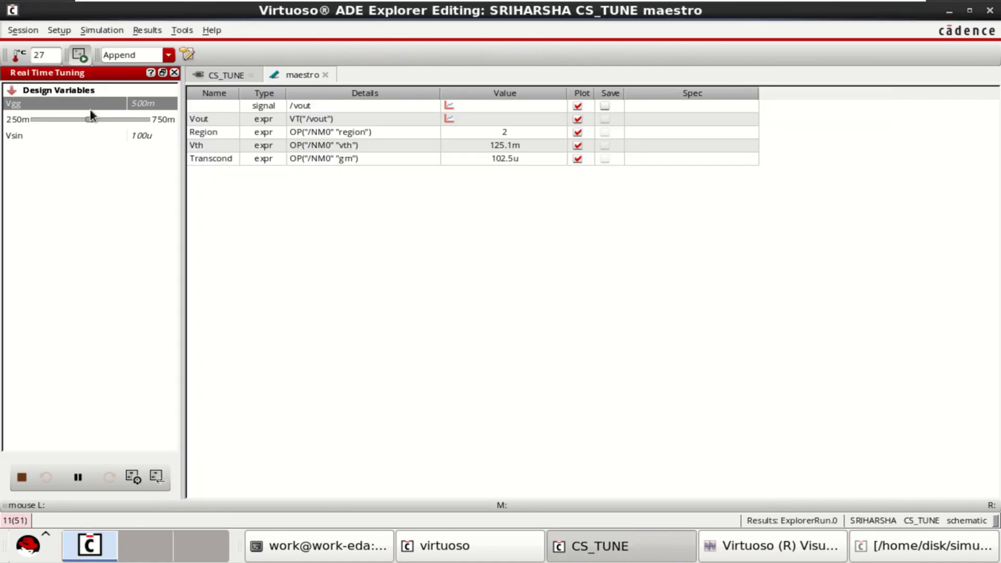
pyautogui.moveTo(89, 118); pyautogui.dragTo(95, 119)
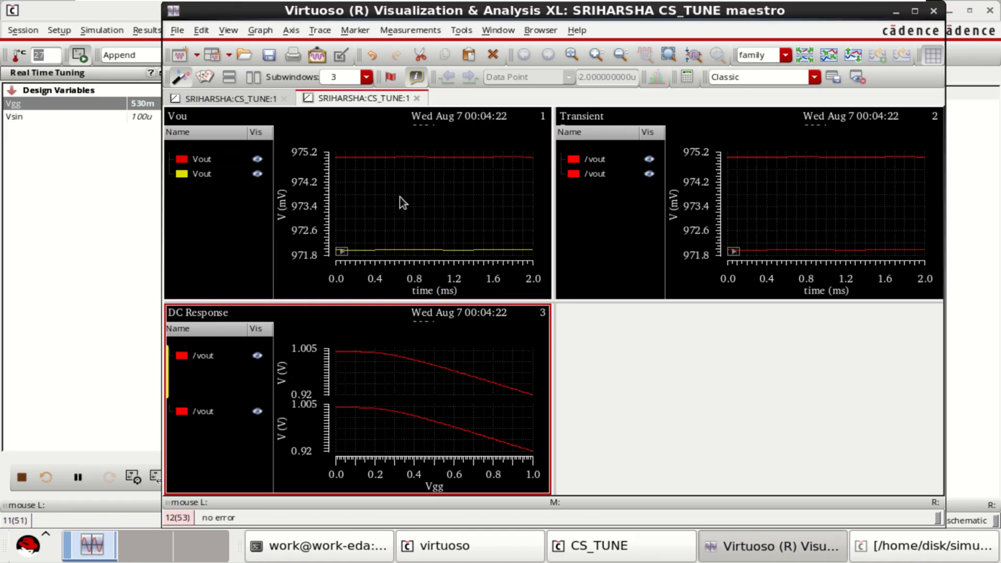
pyautogui.click(218, 203)
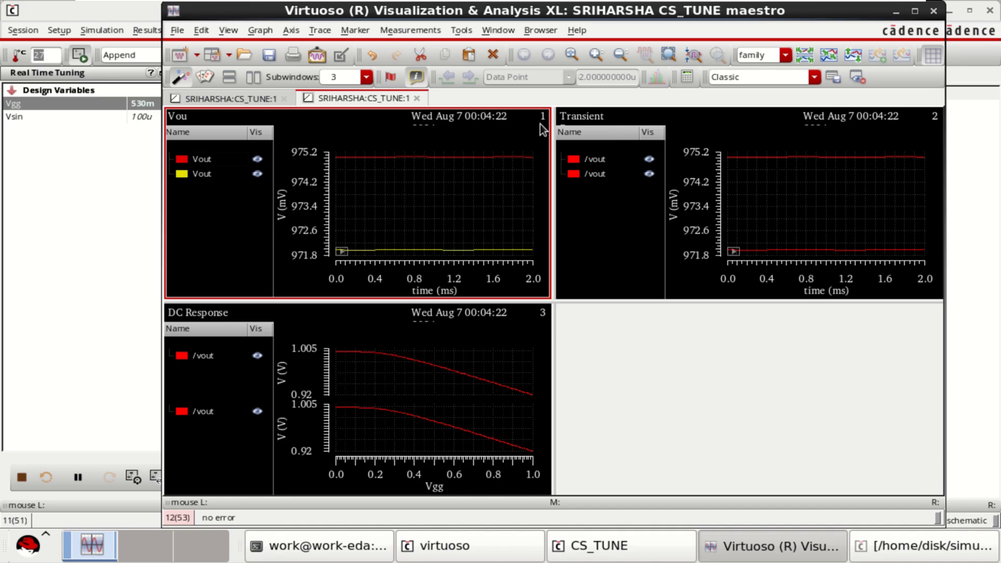
pyautogui.click(806, 53)
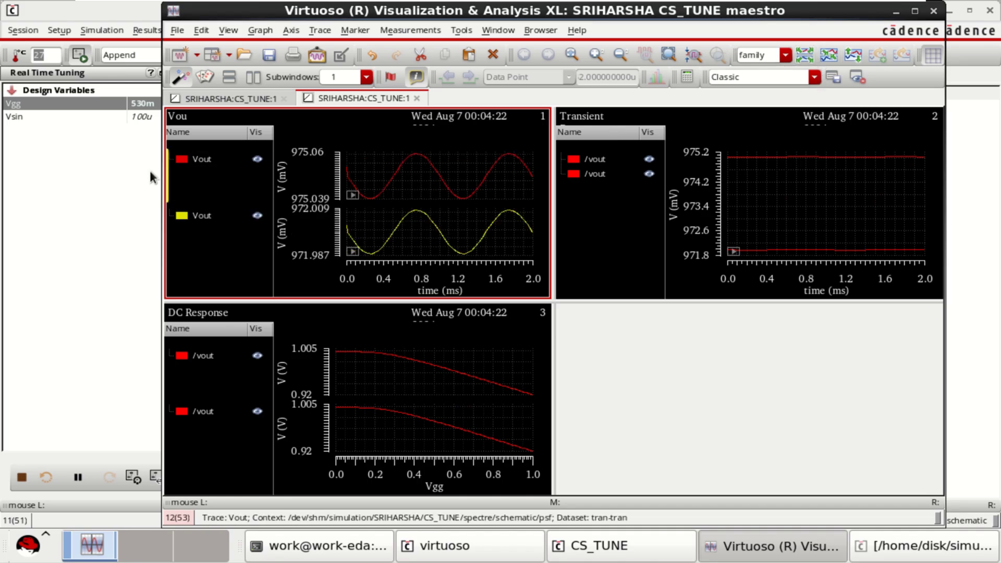
# - Set the Vou plot's background colour to white in its graph properties
pyautogui.rightClick(234, 197)
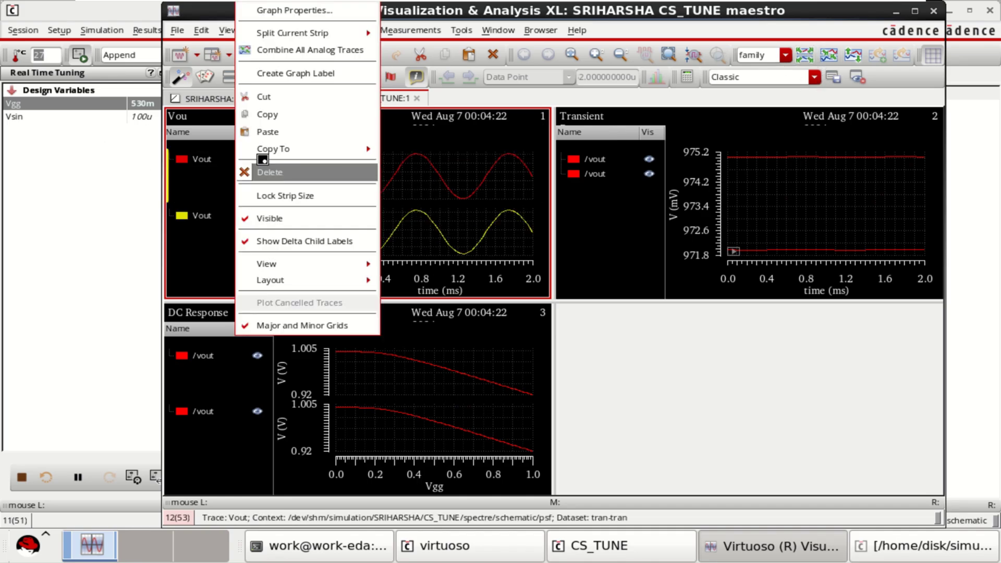
pyautogui.moveTo(323, 30)
pyautogui.click(321, 11)
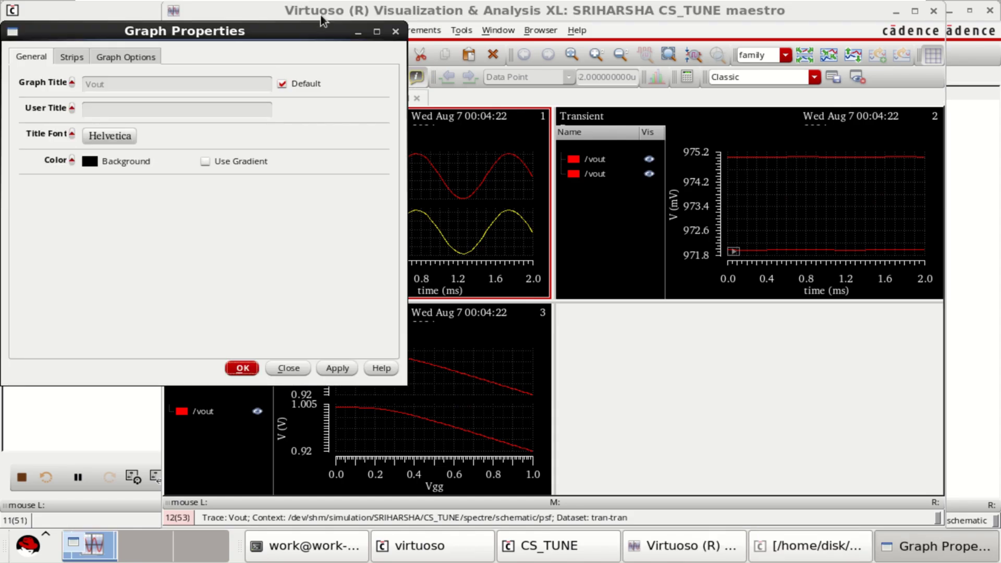
pyautogui.click(86, 159)
pyautogui.click(181, 209)
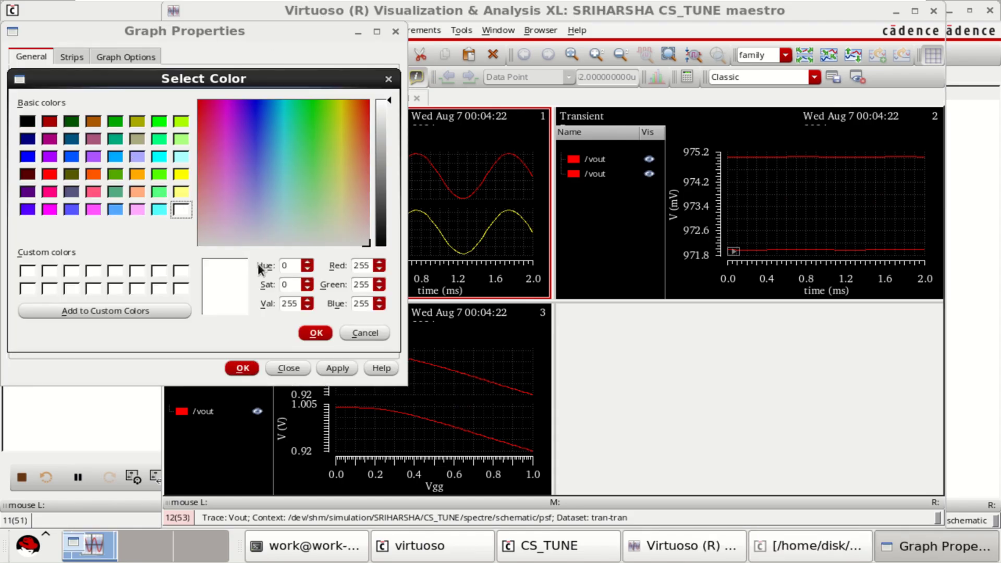
pyautogui.click(316, 333)
pyautogui.click(244, 367)
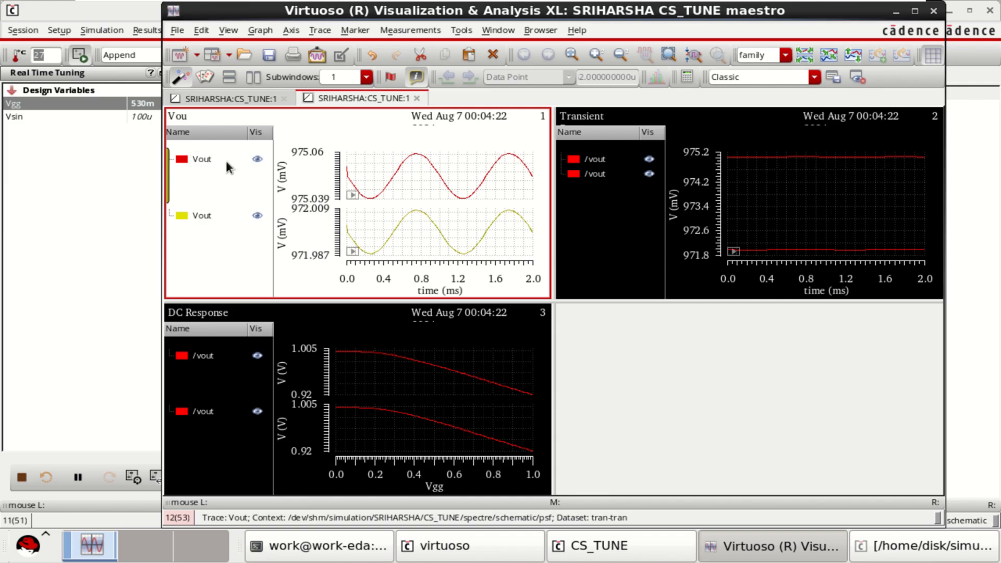
# - Give the Vout trace medium line width and reveal the Vgg slider (250m–750m)
pyautogui.click(196, 159)
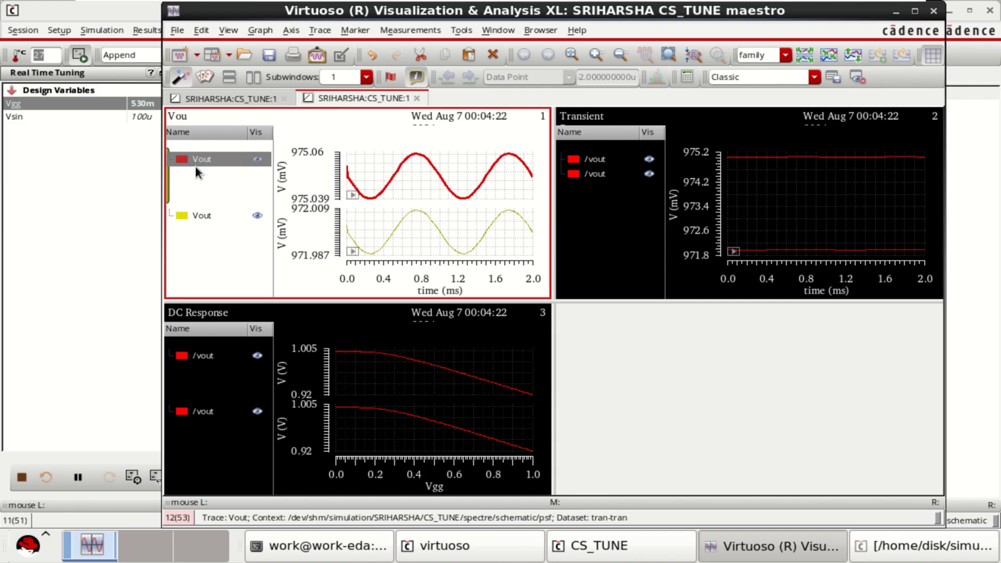
pyautogui.rightClick(195, 214)
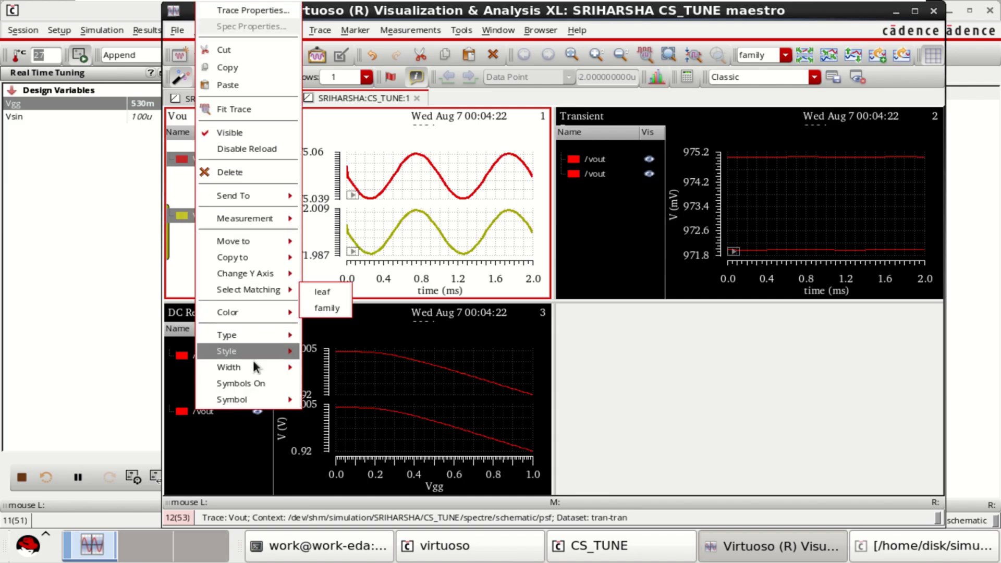
pyautogui.moveTo(251, 366)
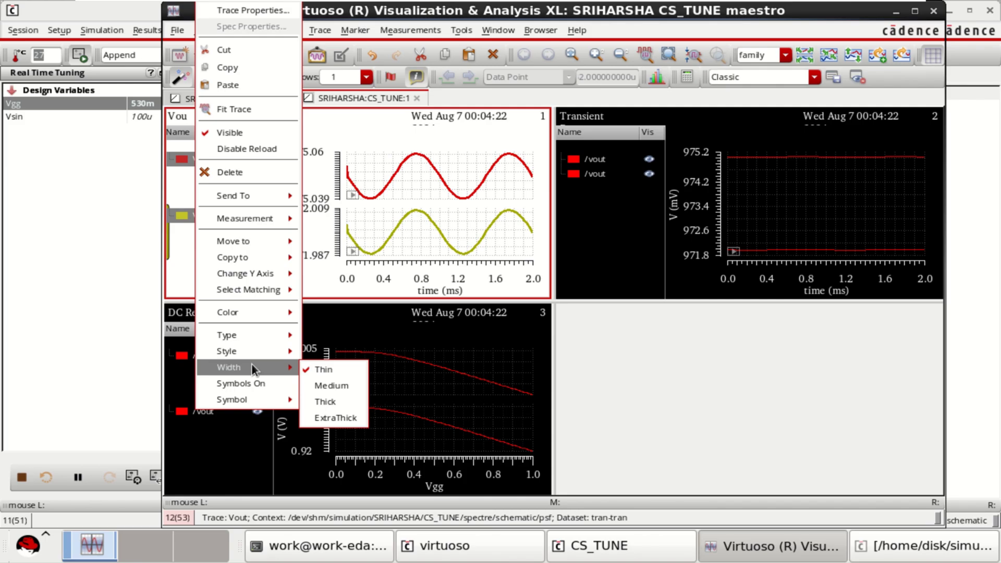
pyautogui.click(336, 387)
pyautogui.click(72, 137)
pyautogui.click(65, 105)
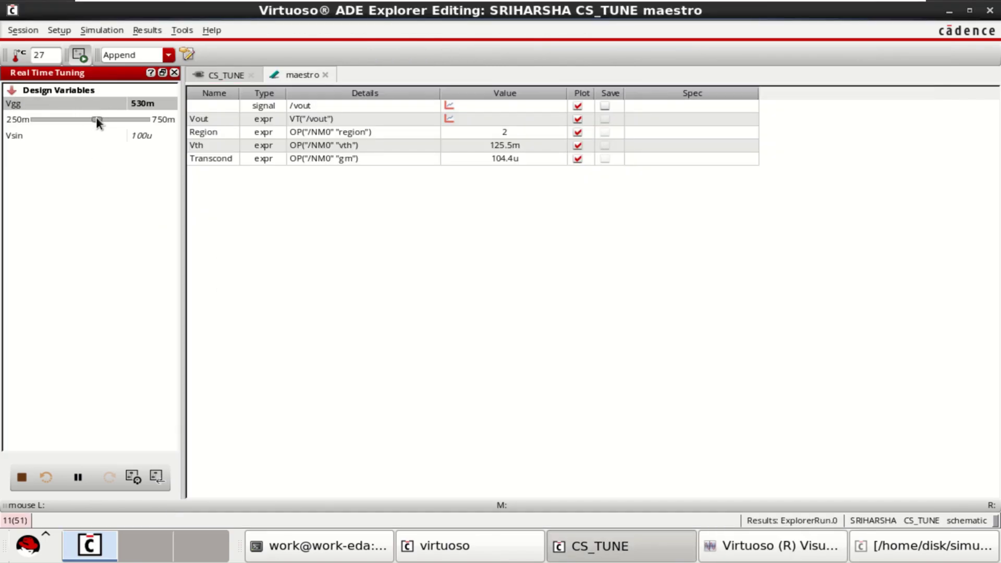
# - Raise Vgg to 555m, split the Vout traces into strips, and enlarge the Vout graph alone
pyautogui.moveTo(97, 121); pyautogui.dragTo(102, 120)
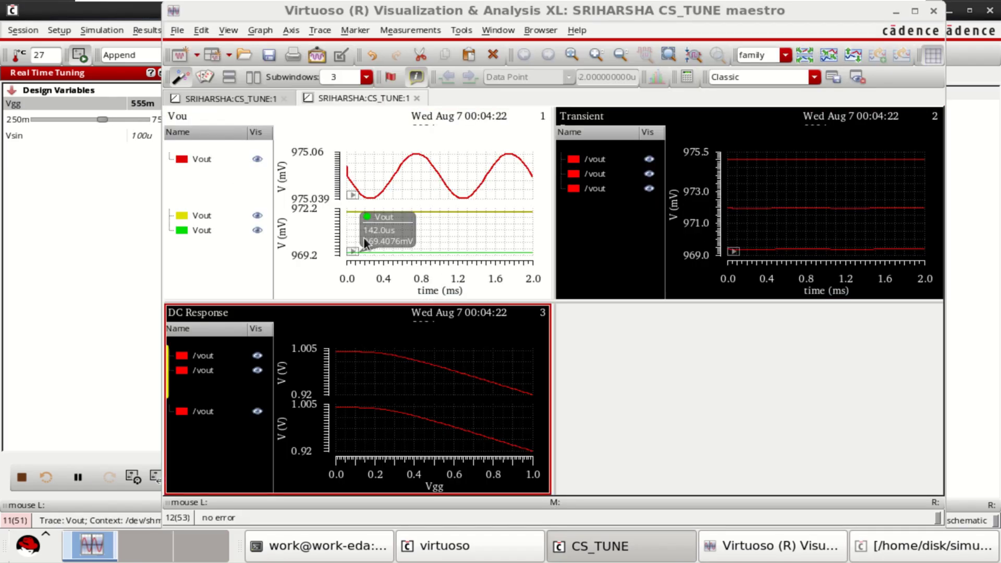
pyautogui.click(224, 253)
pyautogui.click(806, 56)
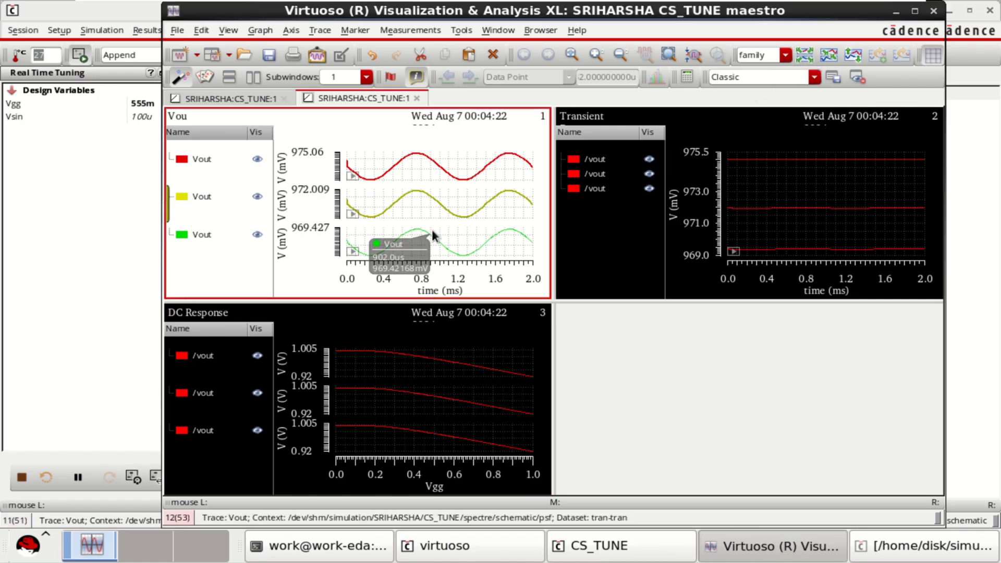
pyautogui.click(217, 234)
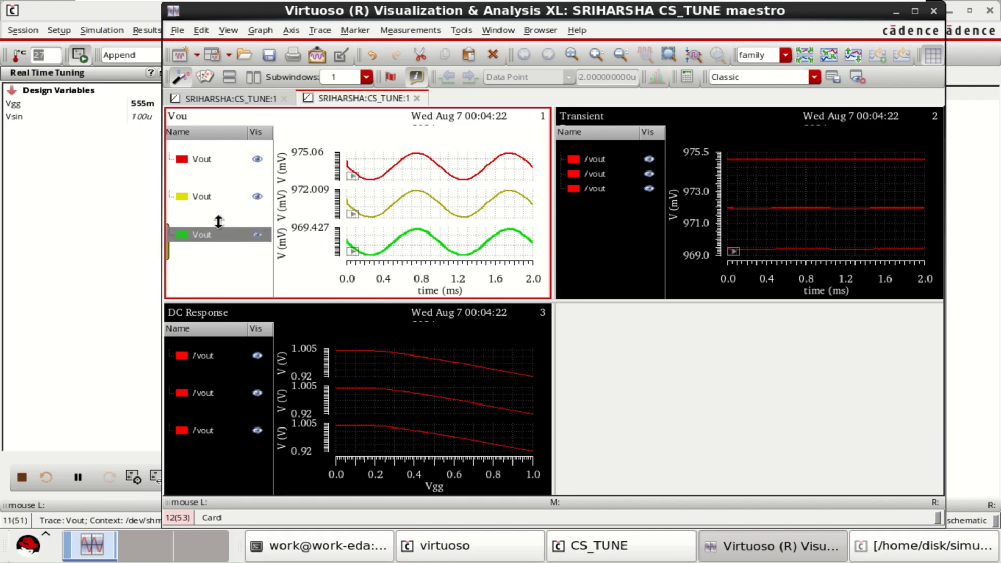
pyautogui.click(205, 78)
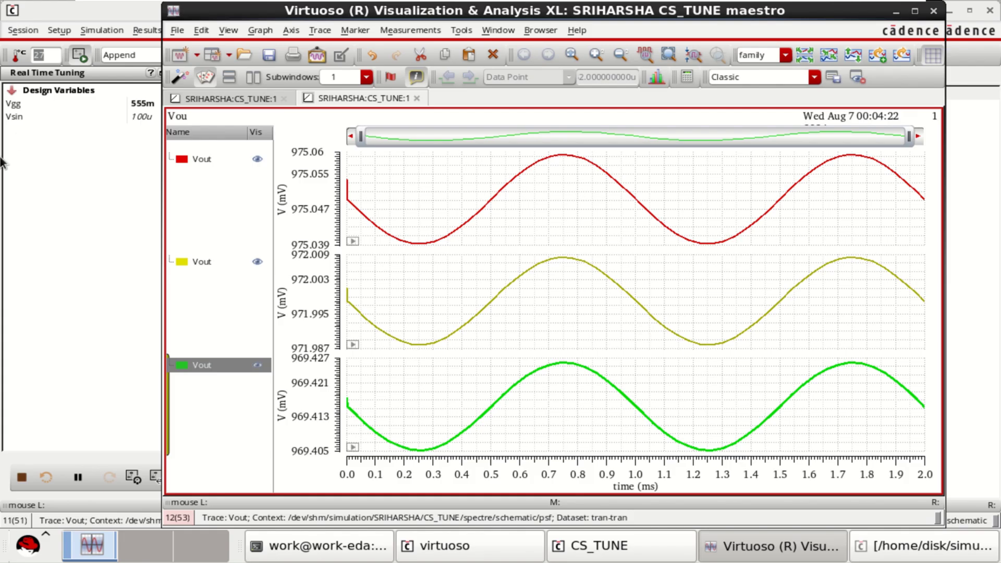
# - Raise Vgg to 580m and return to all three graphs tiled, dismissing the data-point readout
pyautogui.click(31, 103)
pyautogui.moveTo(103, 119); pyautogui.dragTo(108, 118)
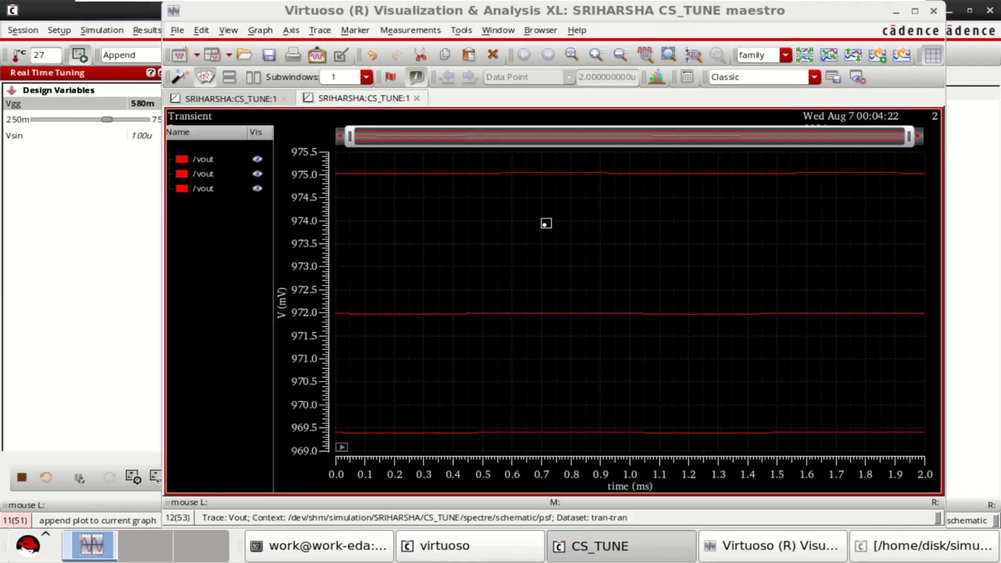
pyautogui.click(177, 76)
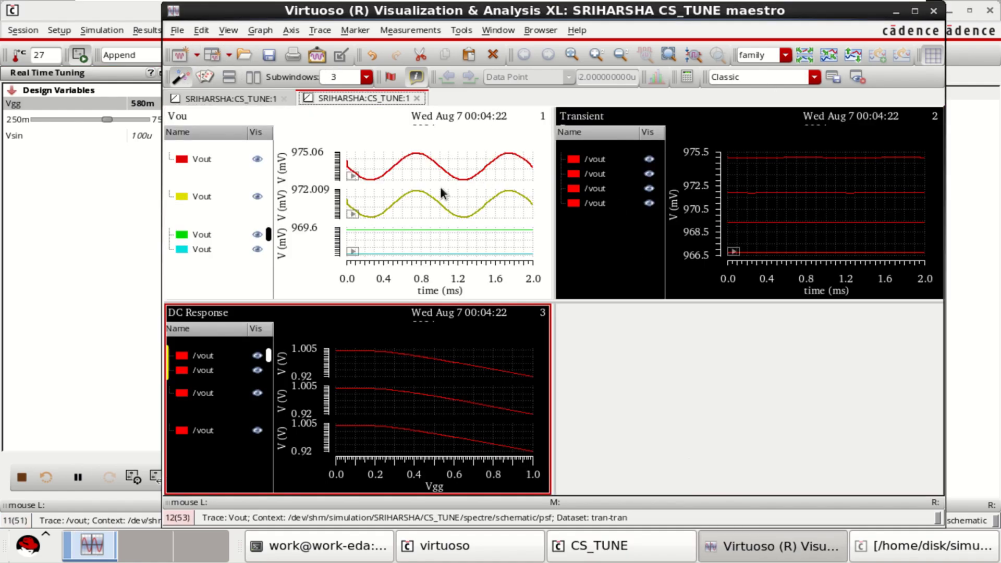
pyautogui.moveTo(377, 237)
pyautogui.click(90, 151)
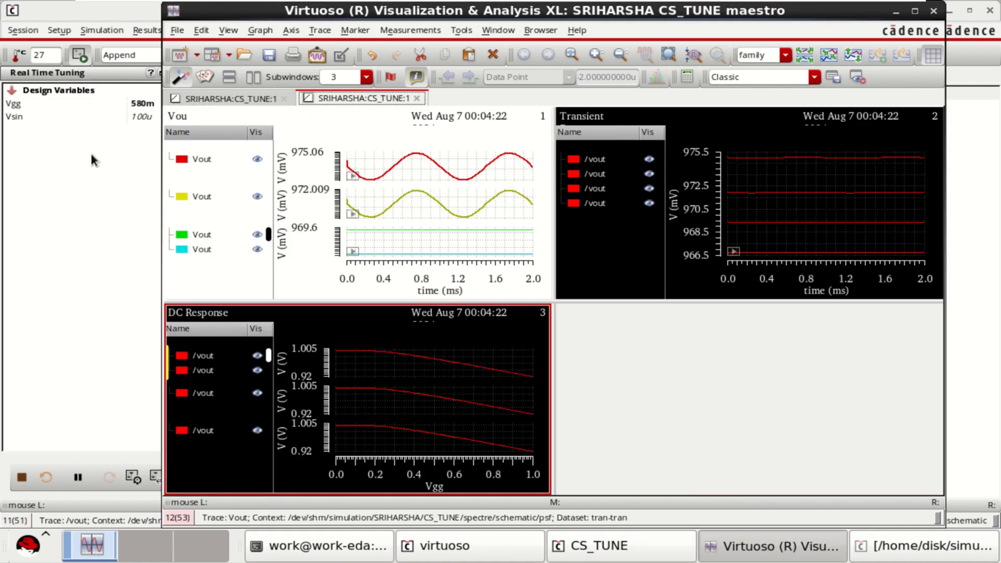
# - Raise Vgg to 630m and select the Vout graph
pyautogui.click(97, 113)
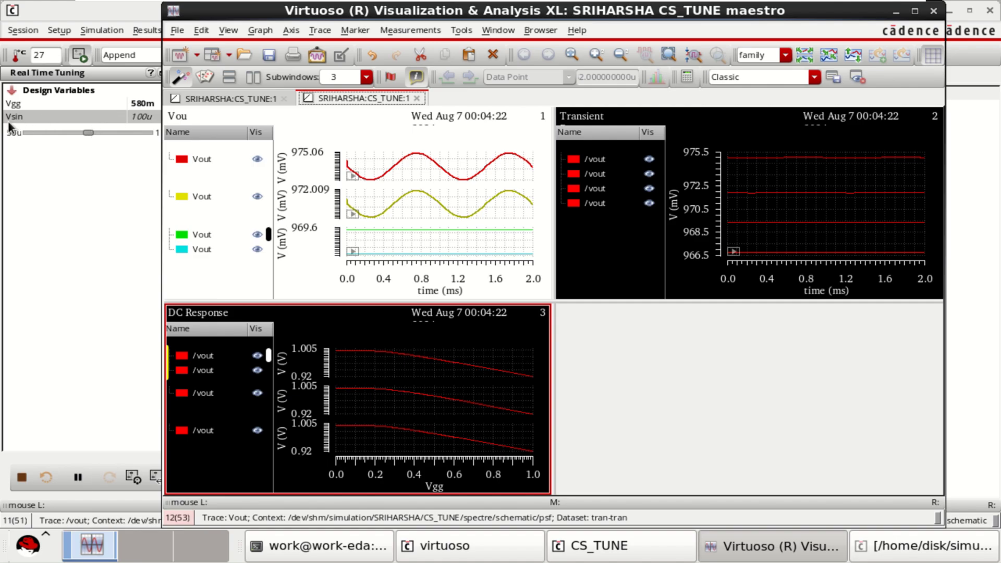
pyautogui.click(80, 104)
pyautogui.moveTo(108, 120); pyautogui.dragTo(118, 120)
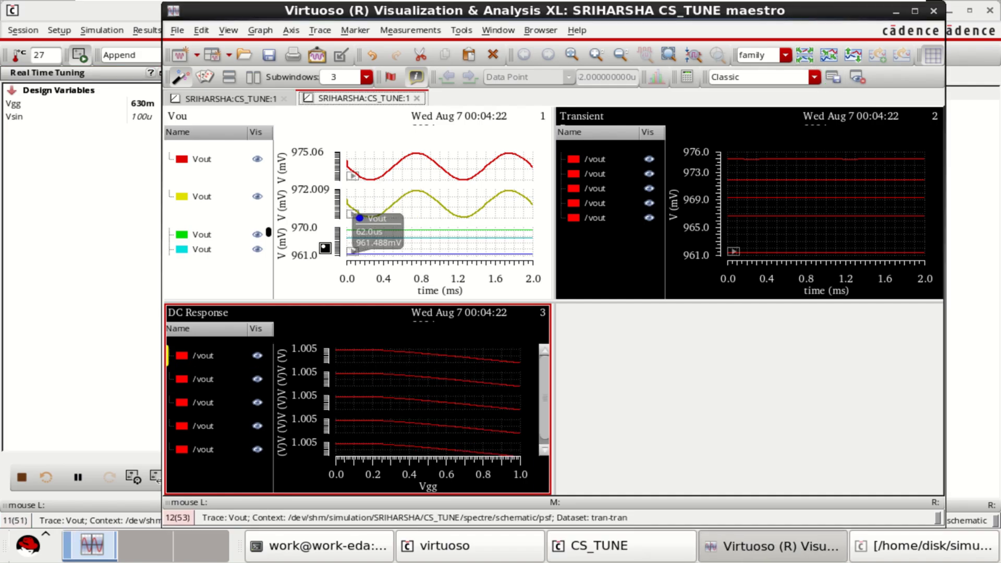
pyautogui.click(224, 209)
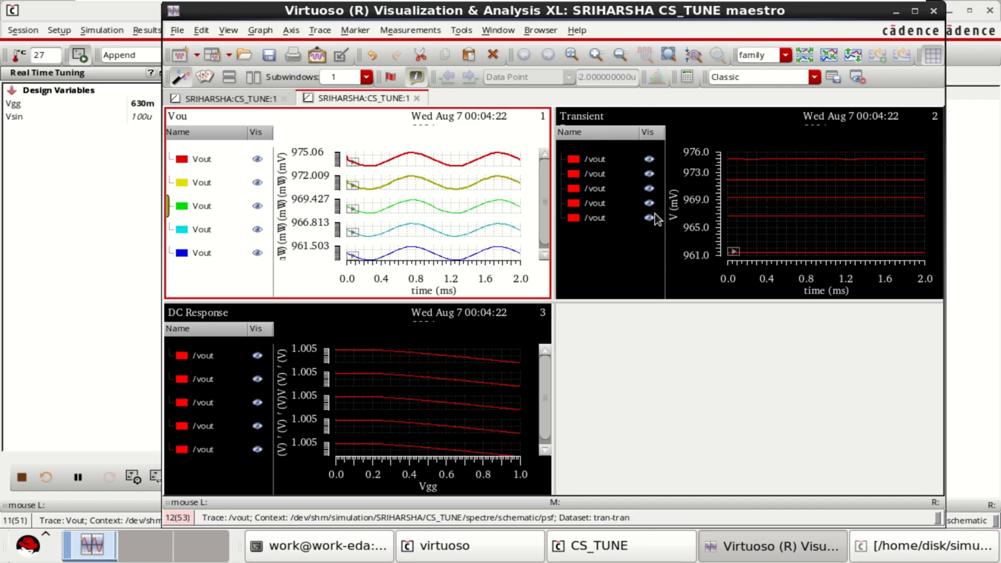
# - Delete the separate Transient graph and confirm the deletion
pyautogui.rightClick(614, 252)
pyautogui.click(667, 172)
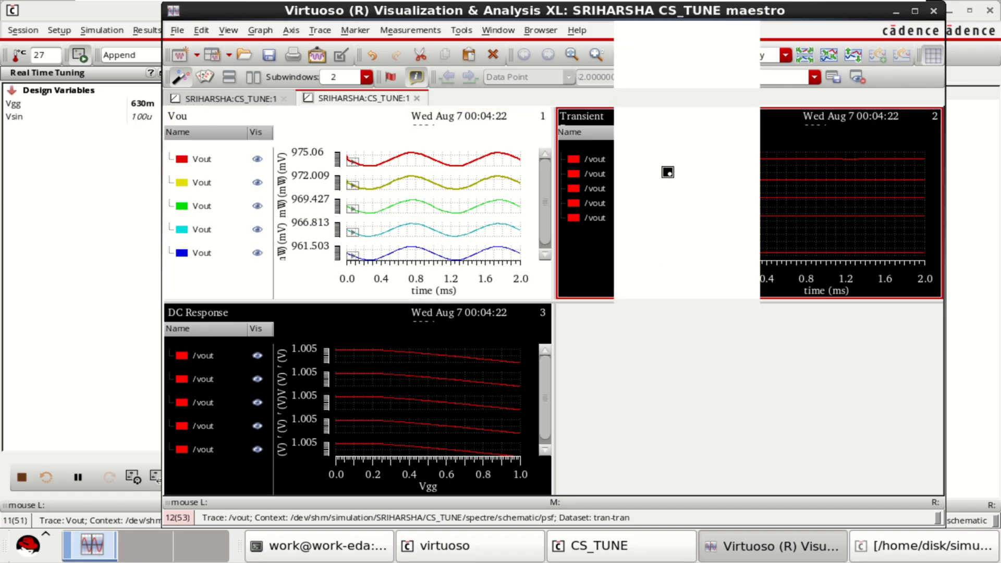
pyautogui.click(533, 231)
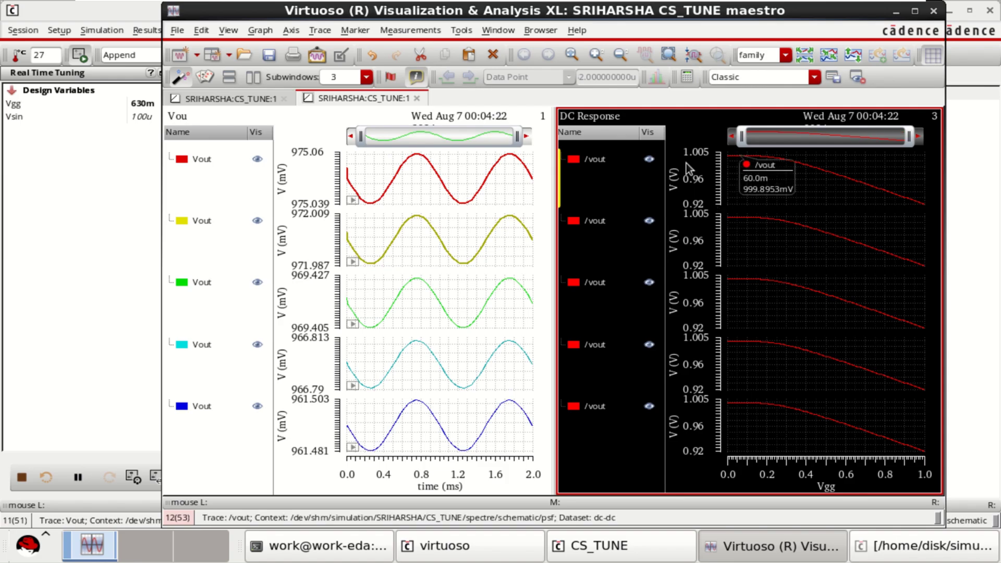
# - Raise Vsin to 108u, split the DC Response curves into strips, and select the transient Vout graph
pyautogui.click(46, 116)
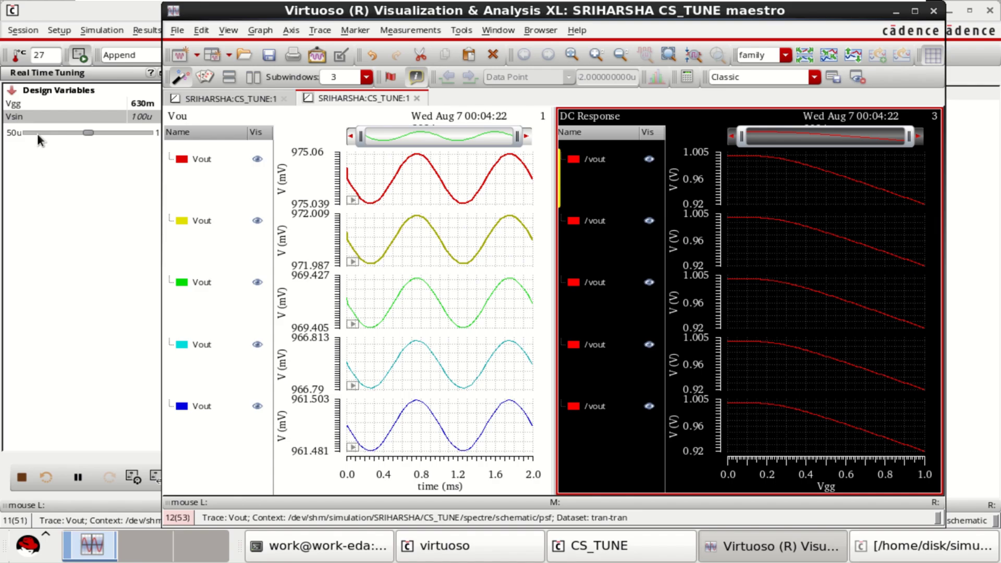
pyautogui.moveTo(87, 133); pyautogui.dragTo(97, 129)
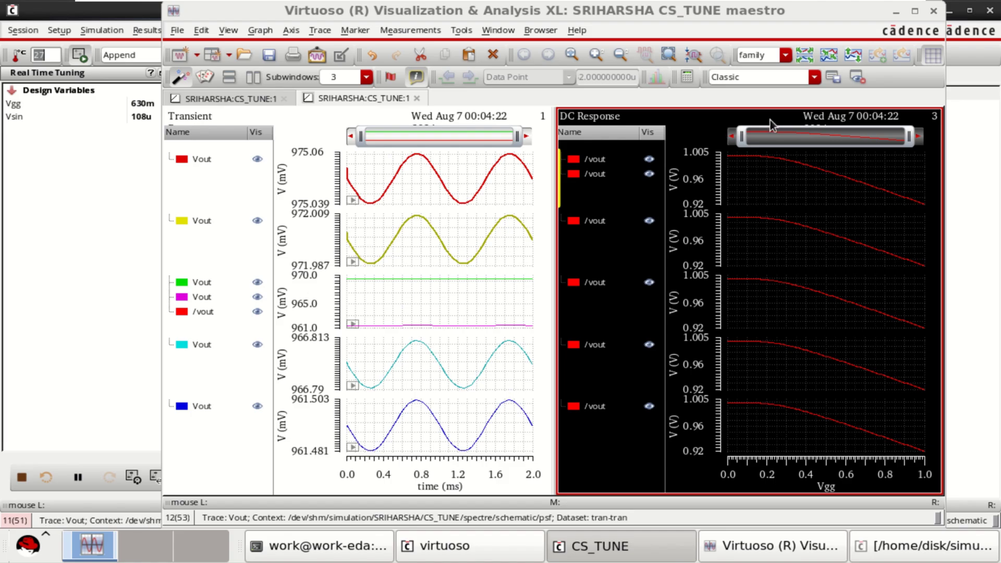
pyautogui.click(806, 54)
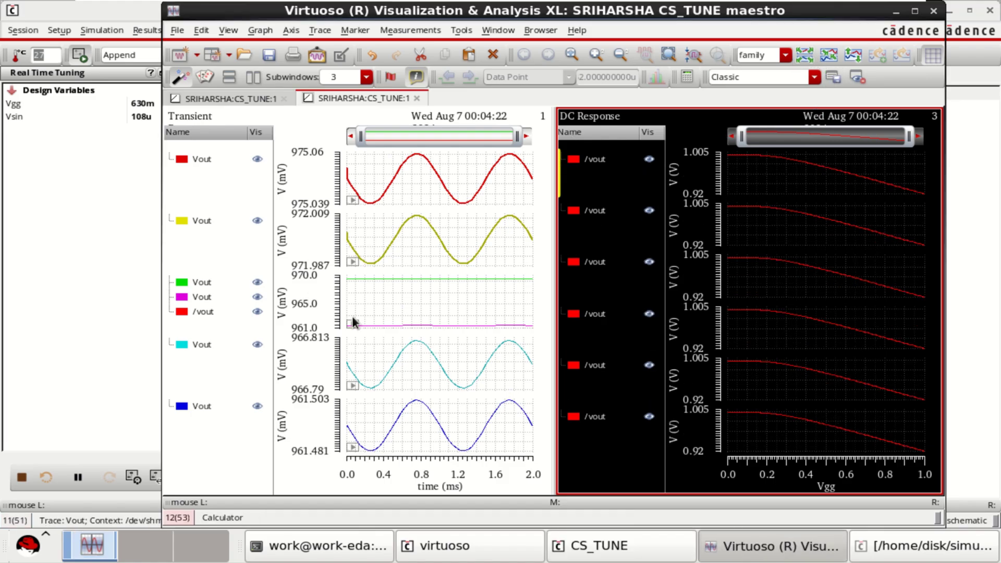
pyautogui.click(233, 242)
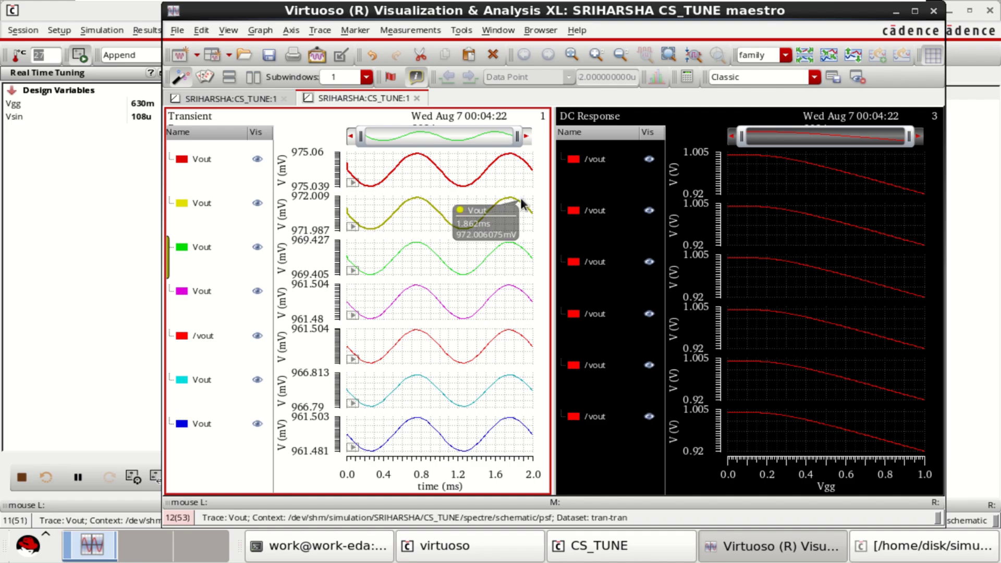
# - Raise Vsin to 117u and then 122u, bring back the Vgg slider, and select the Vout graph
pyautogui.click(41, 117)
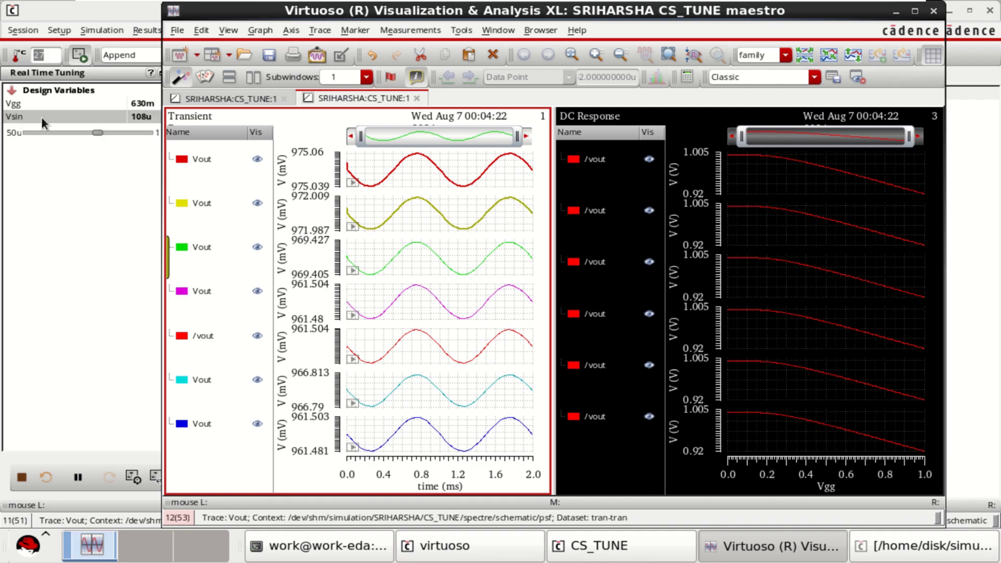
pyautogui.moveTo(95, 132); pyautogui.dragTo(107, 131)
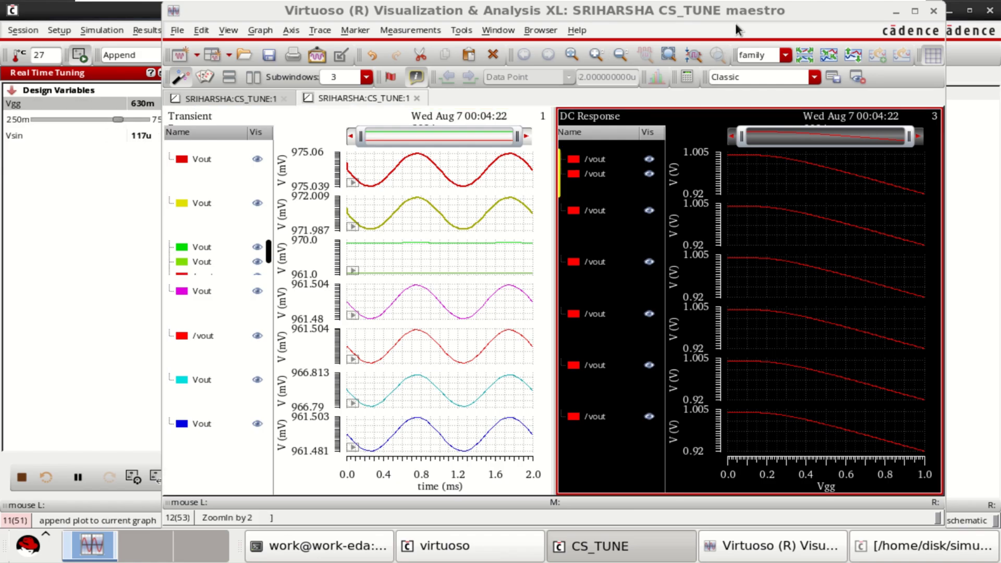
pyautogui.moveTo(108, 132); pyautogui.dragTo(113, 131)
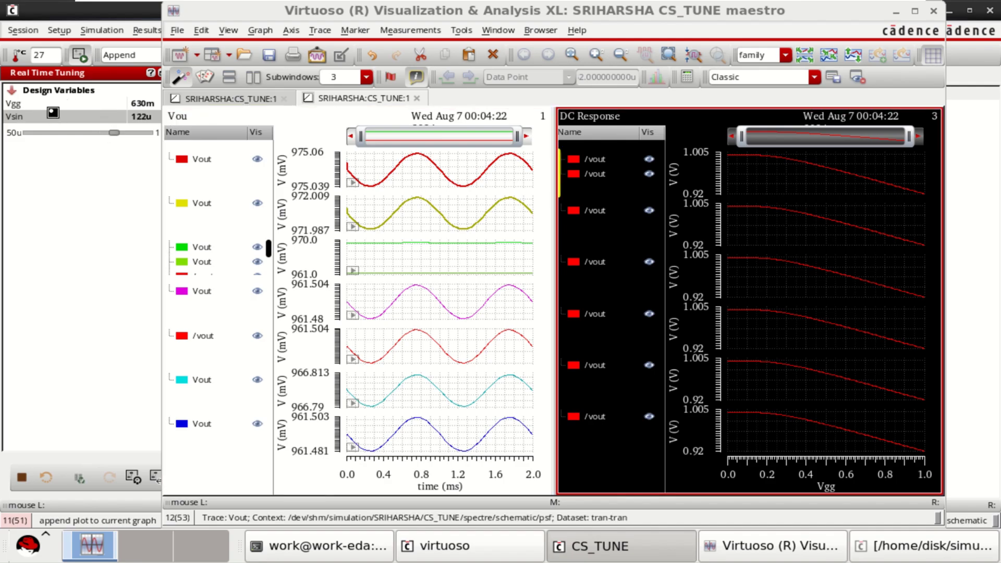
pyautogui.click(36, 106)
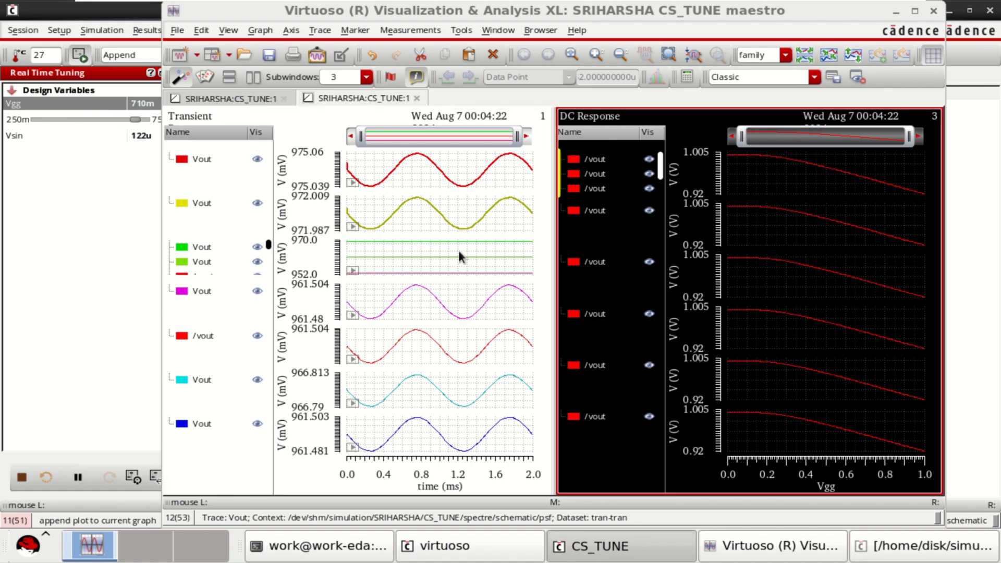
pyautogui.click(229, 204)
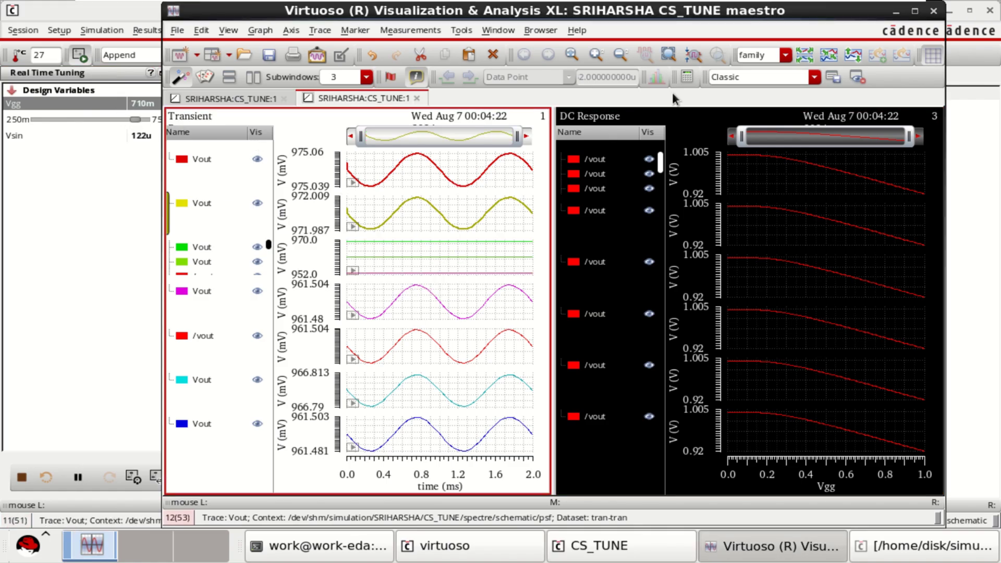
# - Give every transient trace its own strip, maximize the waveform window, and select the red and yellow Vout traces
pyautogui.click(804, 55)
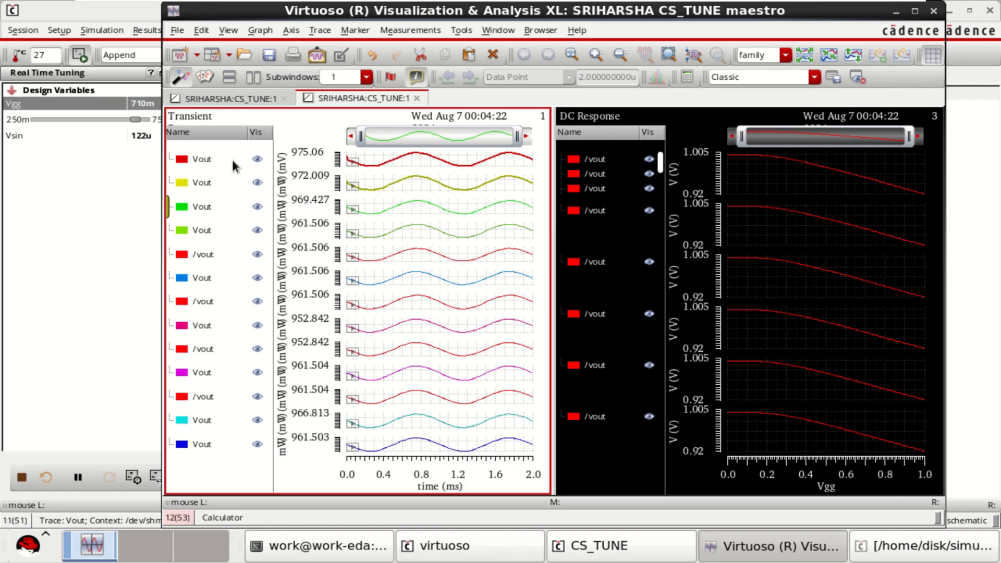
pyautogui.click(915, 11)
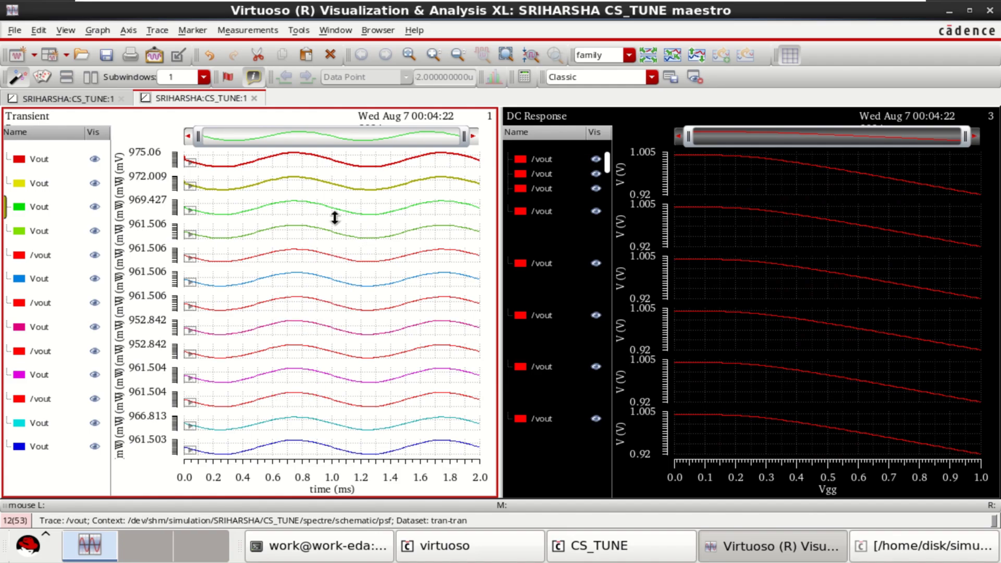
pyautogui.click(40, 159)
pyautogui.keyDown('ctrl'); pyautogui.click(36, 184); pyautogui.keyUp('ctrl')
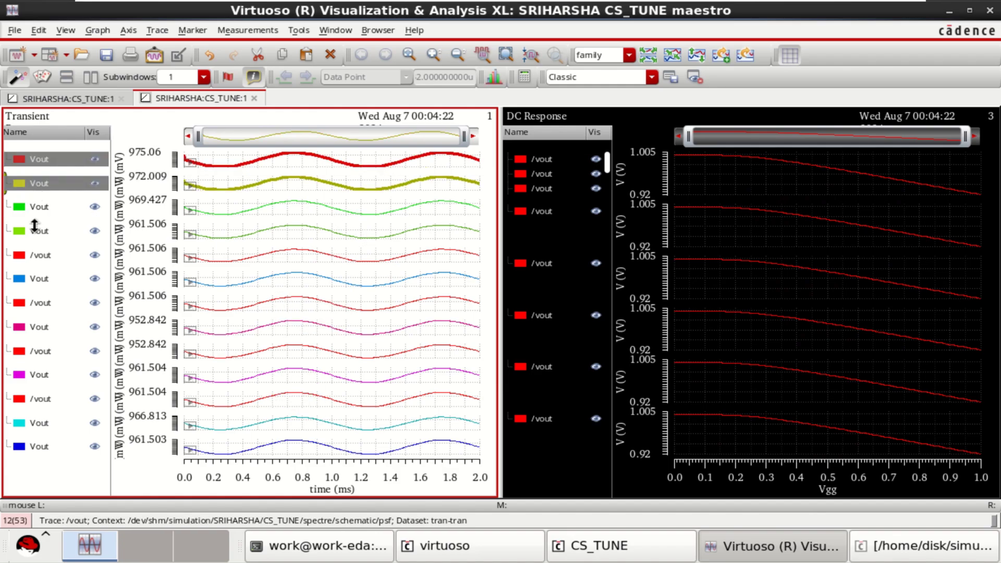